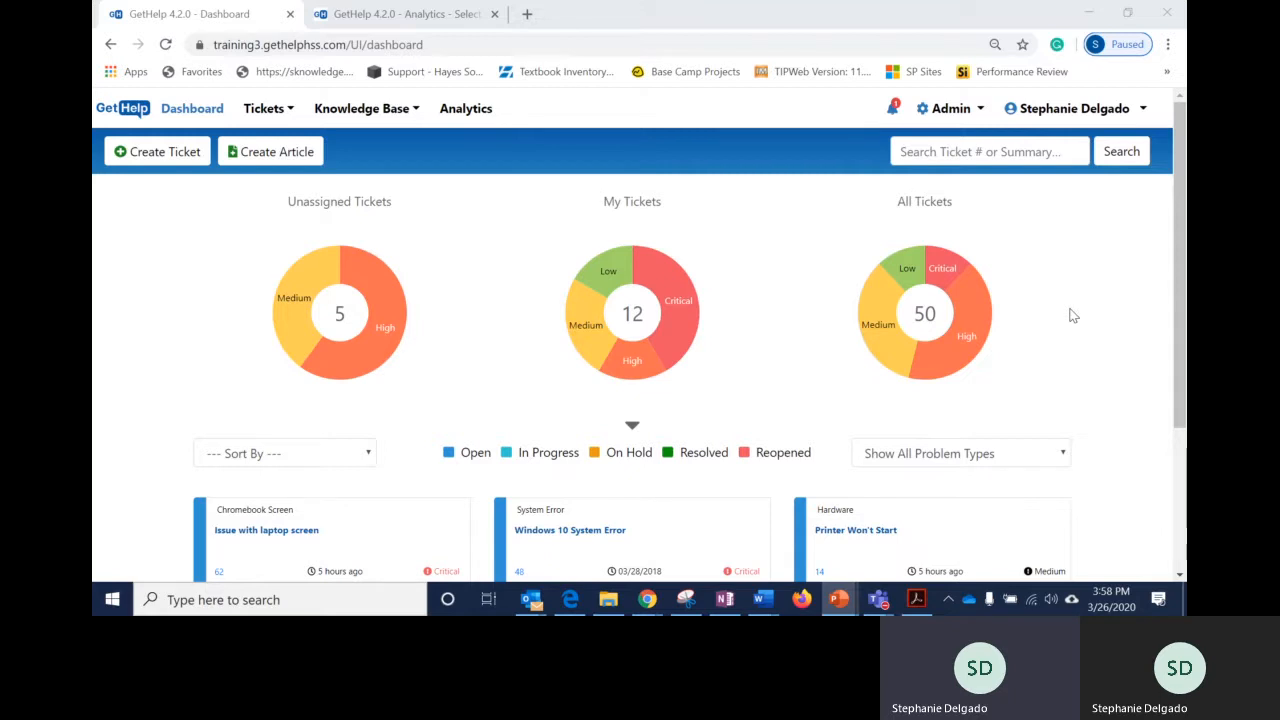
Open ticket 14 from its assignment notification, review the ticket's details and activity, and recheck the notification list.
click(893, 113)
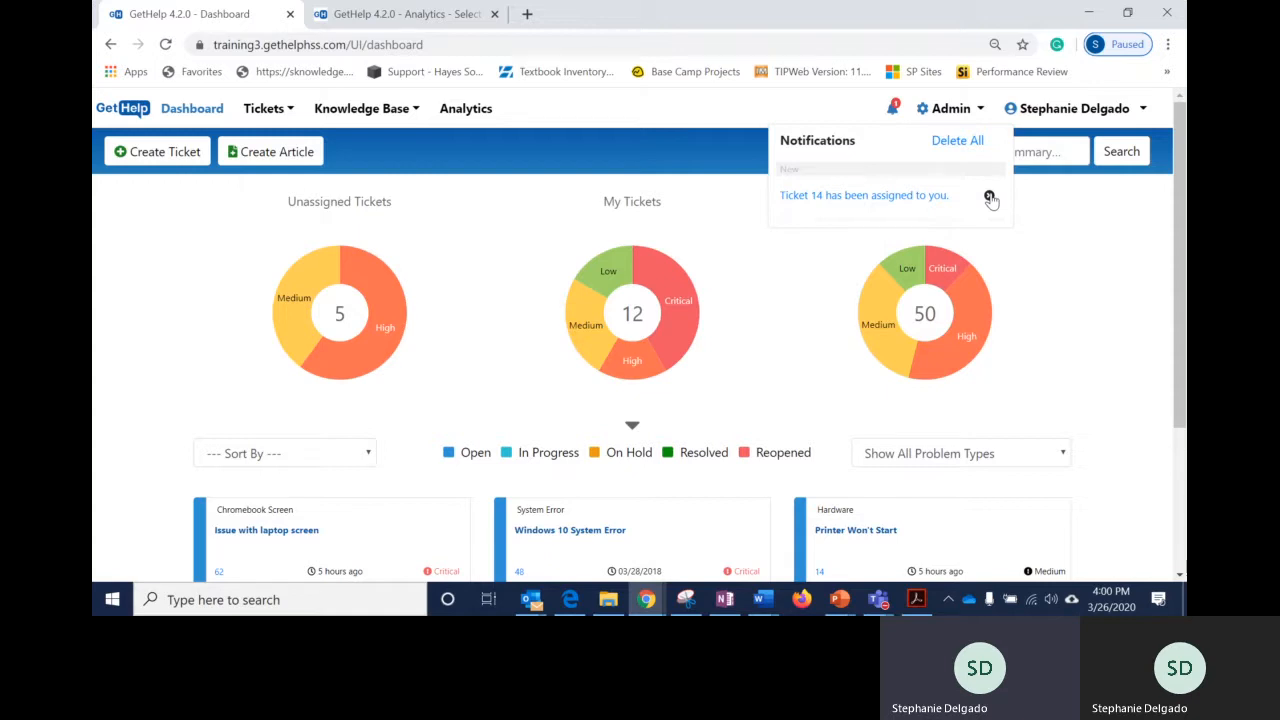
click(812, 198)
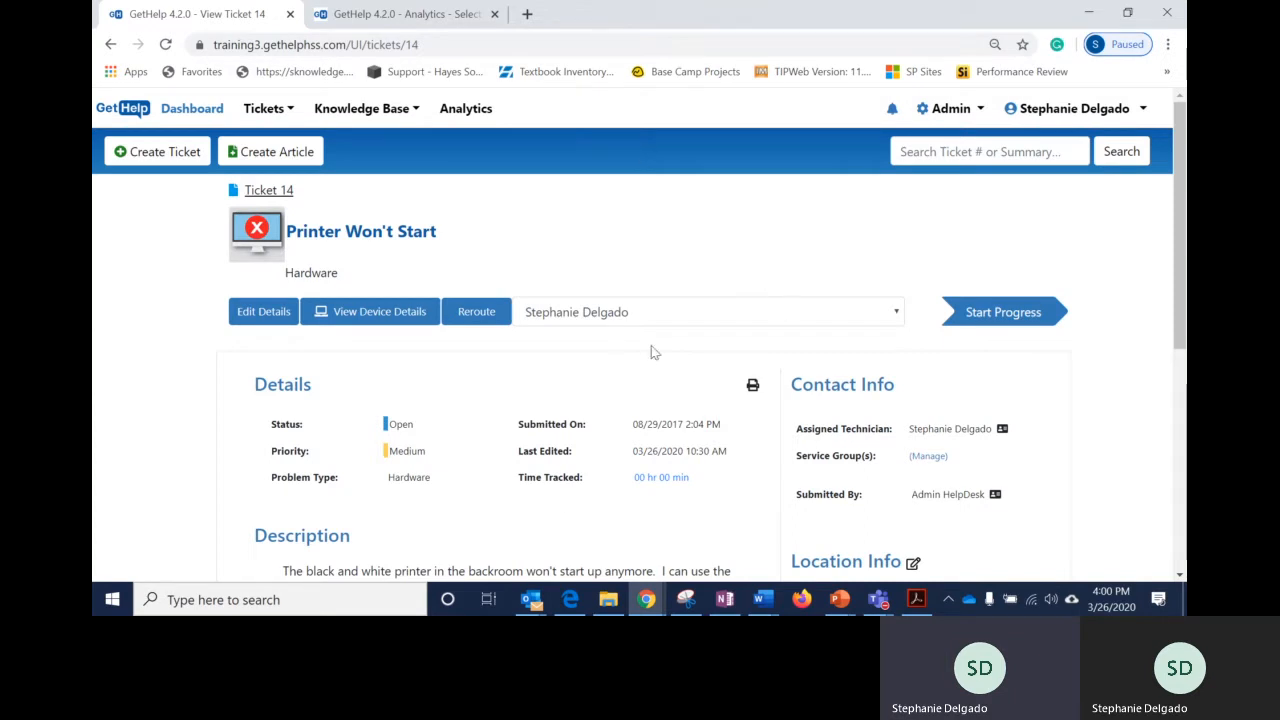
scroll(670, 326, down, 4)
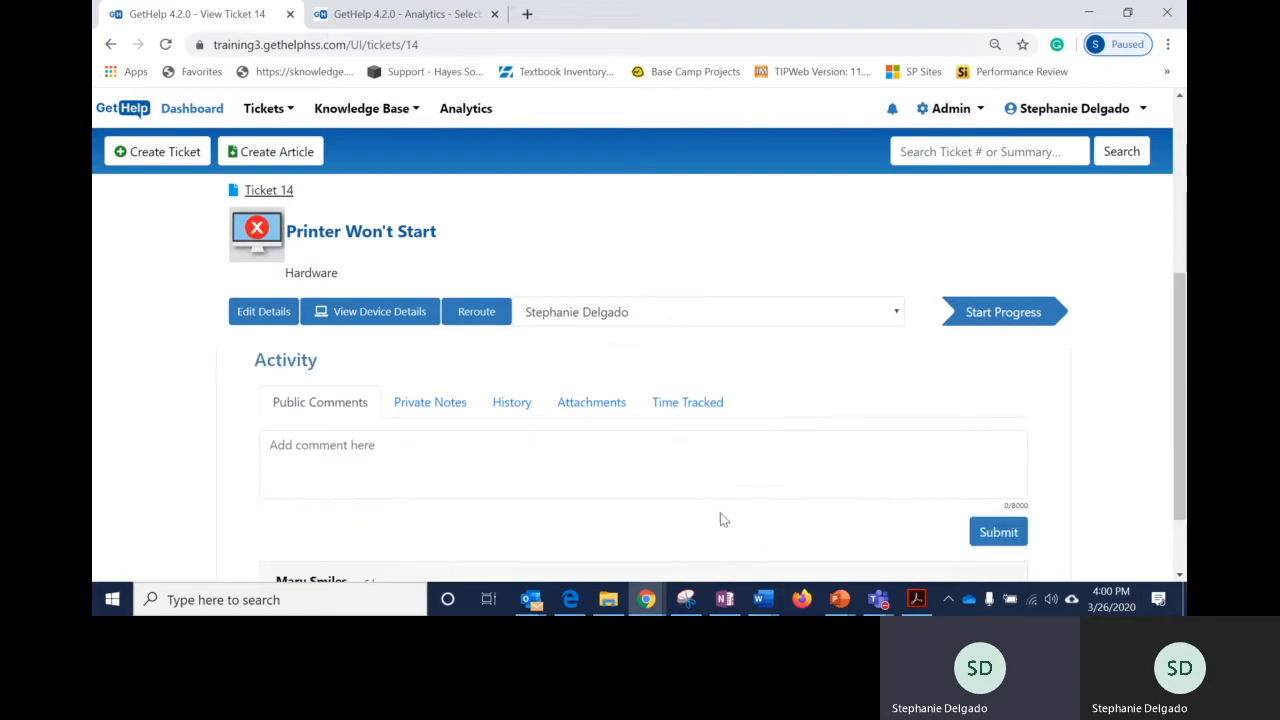
scroll(720, 517, up, 4)
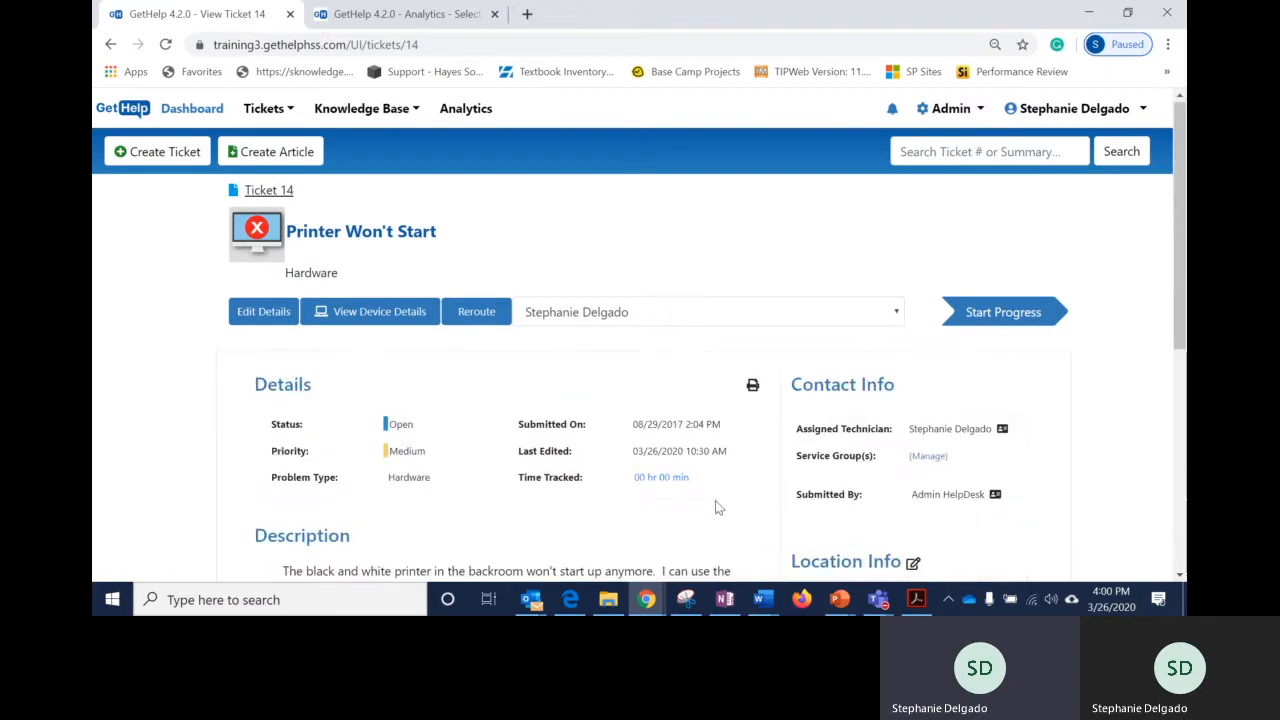
click(891, 112)
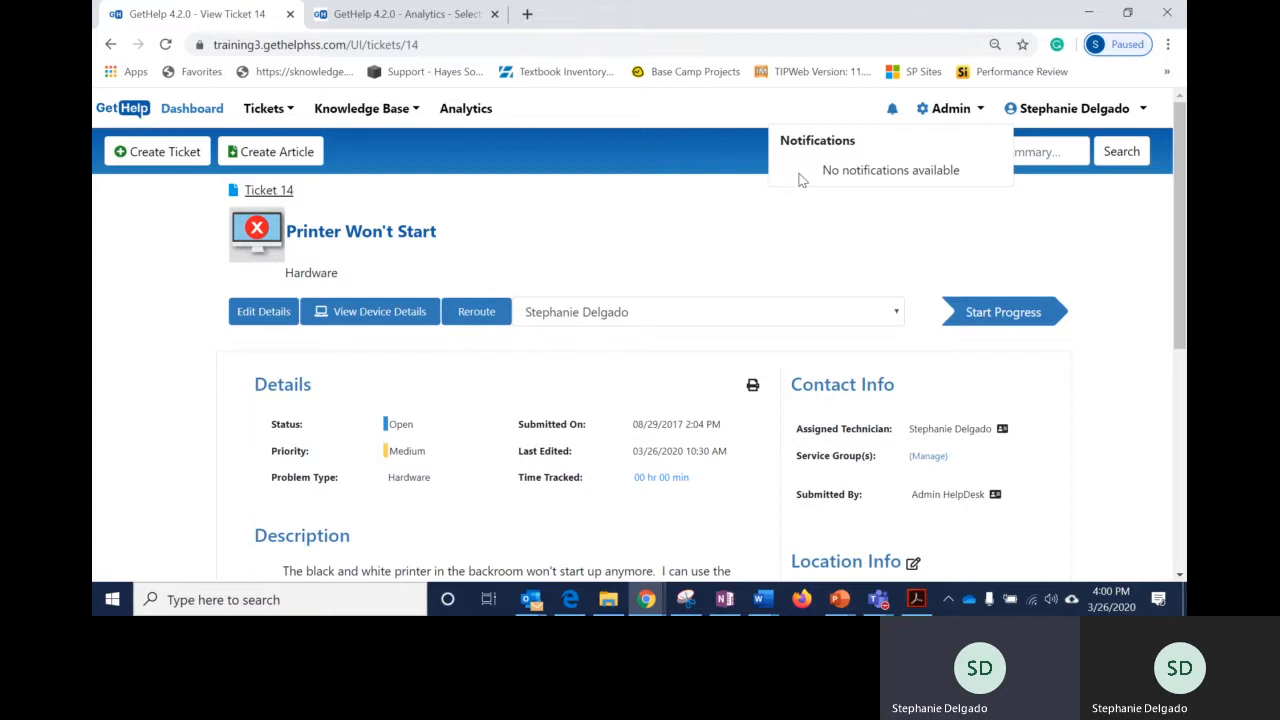
click(845, 233)
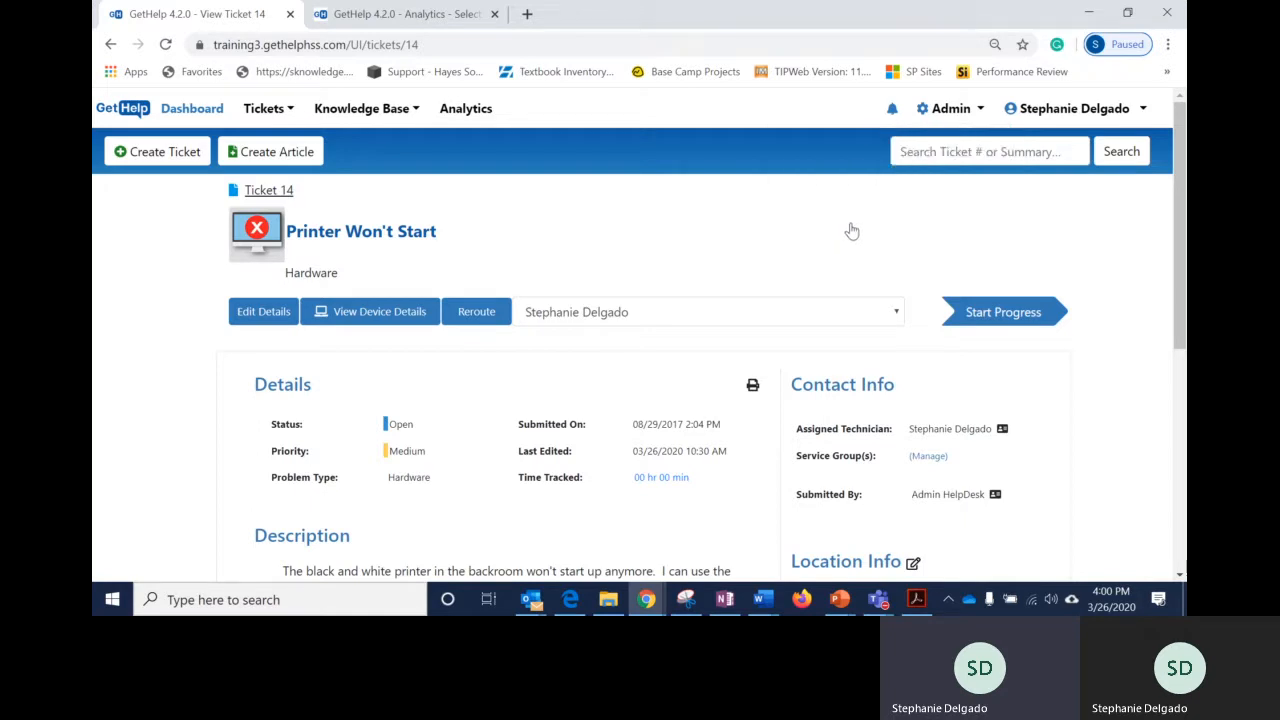
Review the administrator notification settings and return to the dashboard.
click(968, 117)
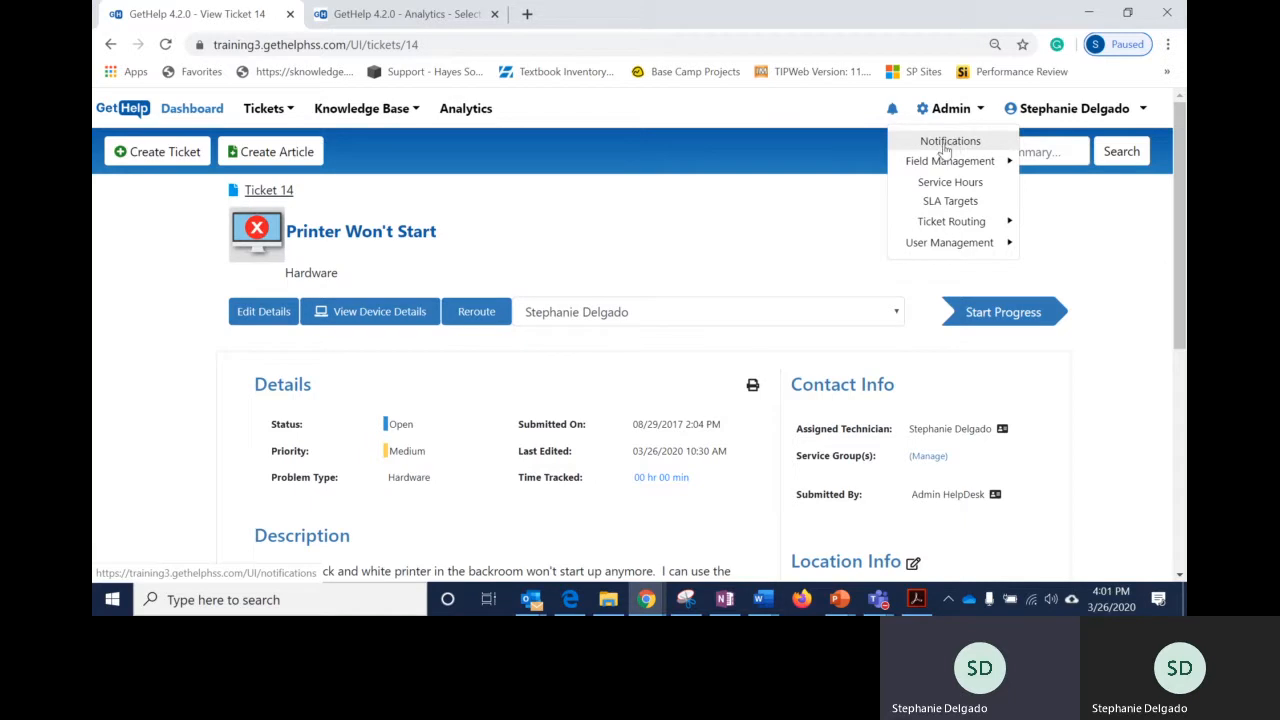
click(945, 145)
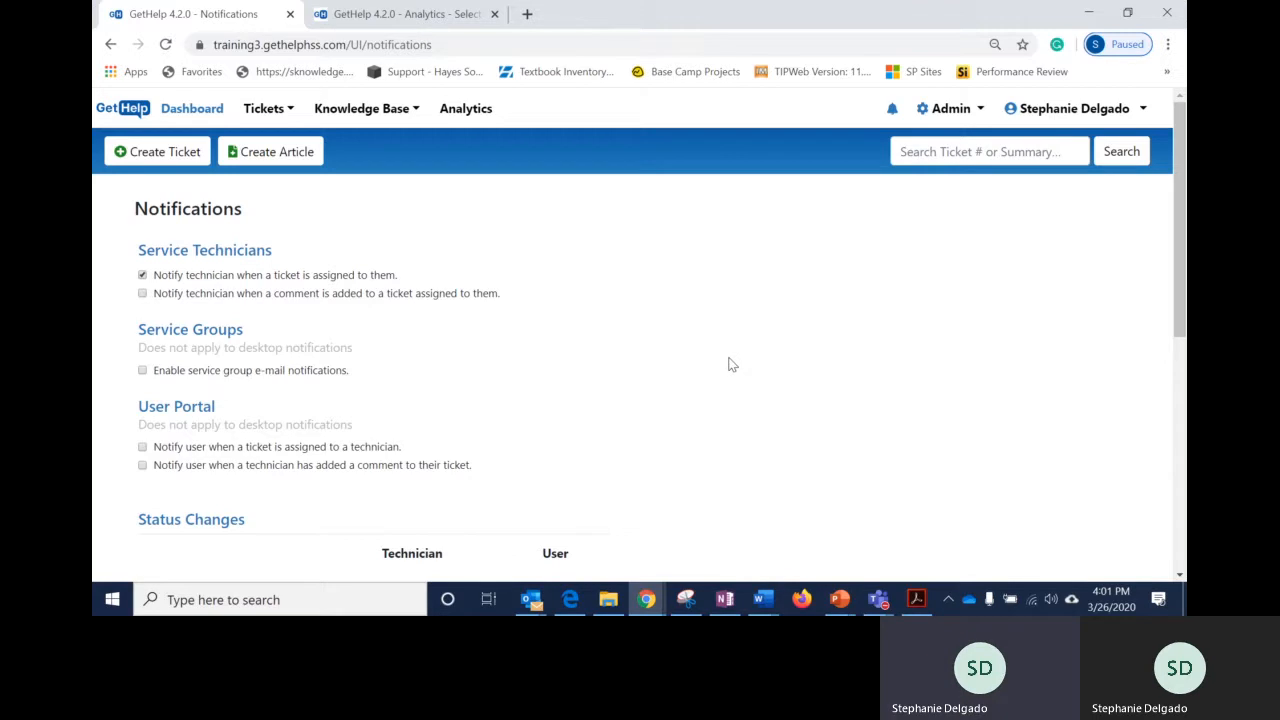
click(192, 108)
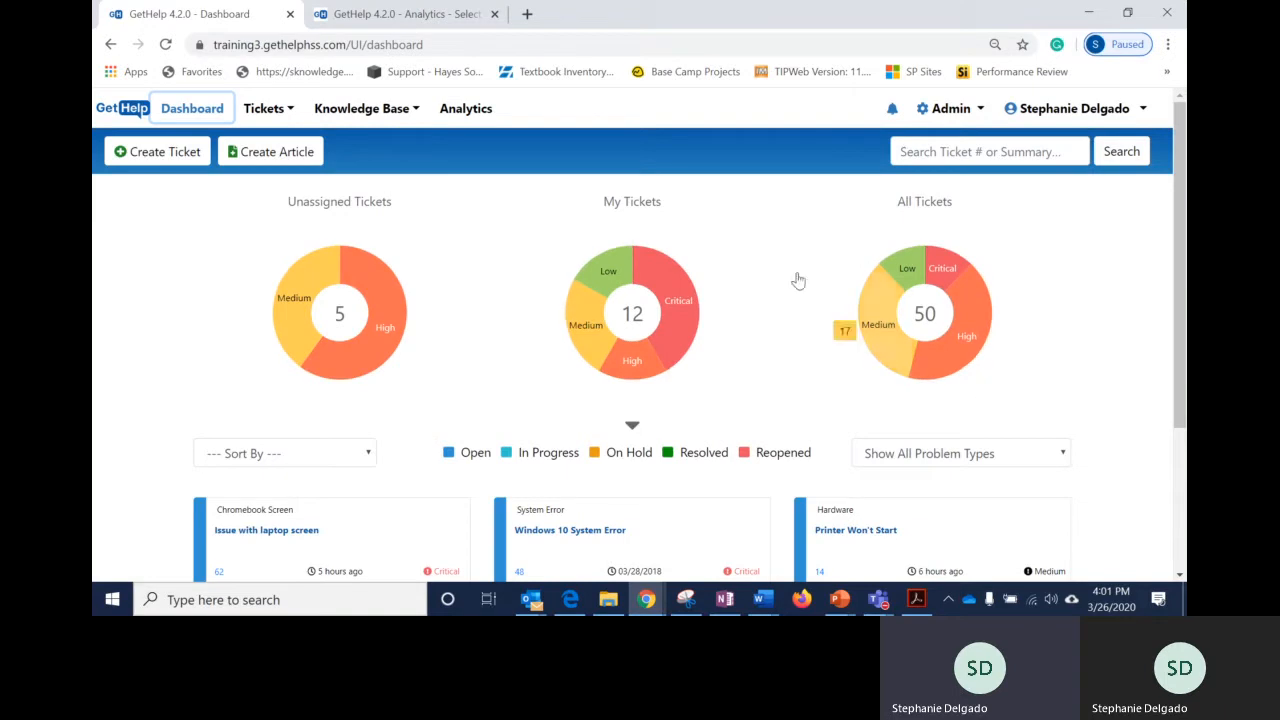
Open the "Issue with laptop screen" ticket and preview its printout, checking the available print destinations before cancelling the print.
click(277, 531)
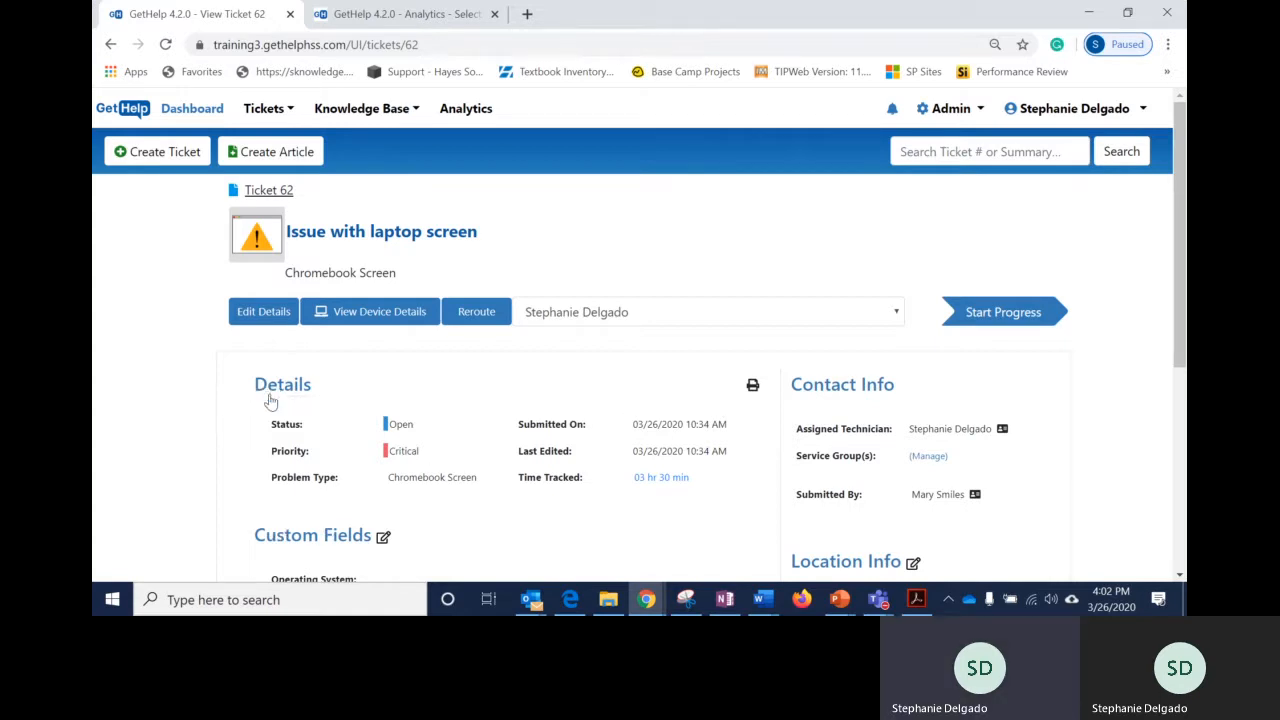
click(754, 387)
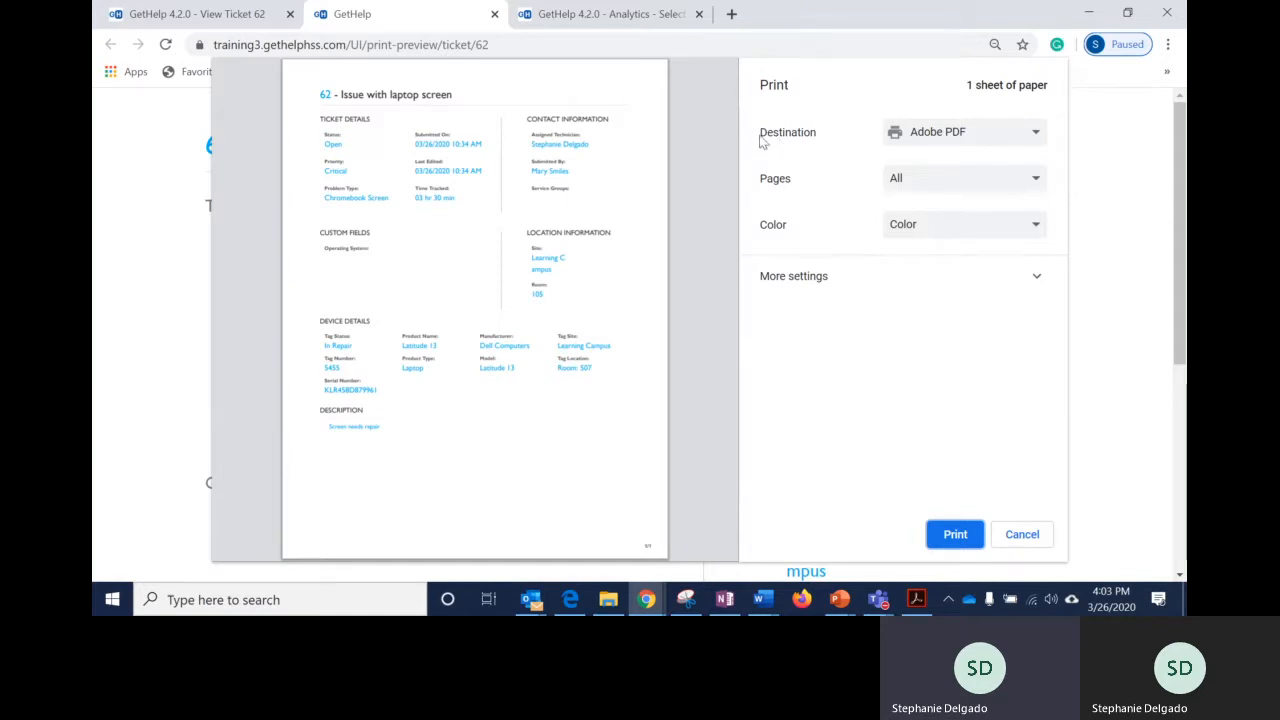
click(1035, 134)
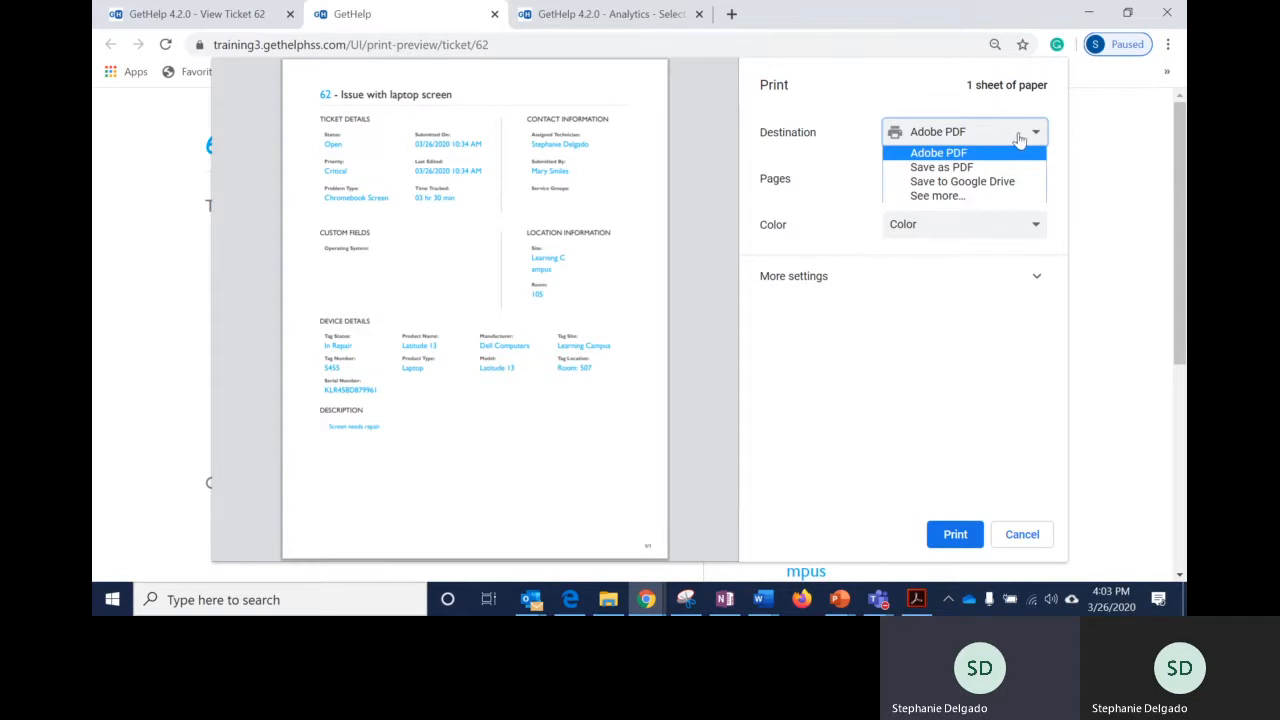
click(983, 351)
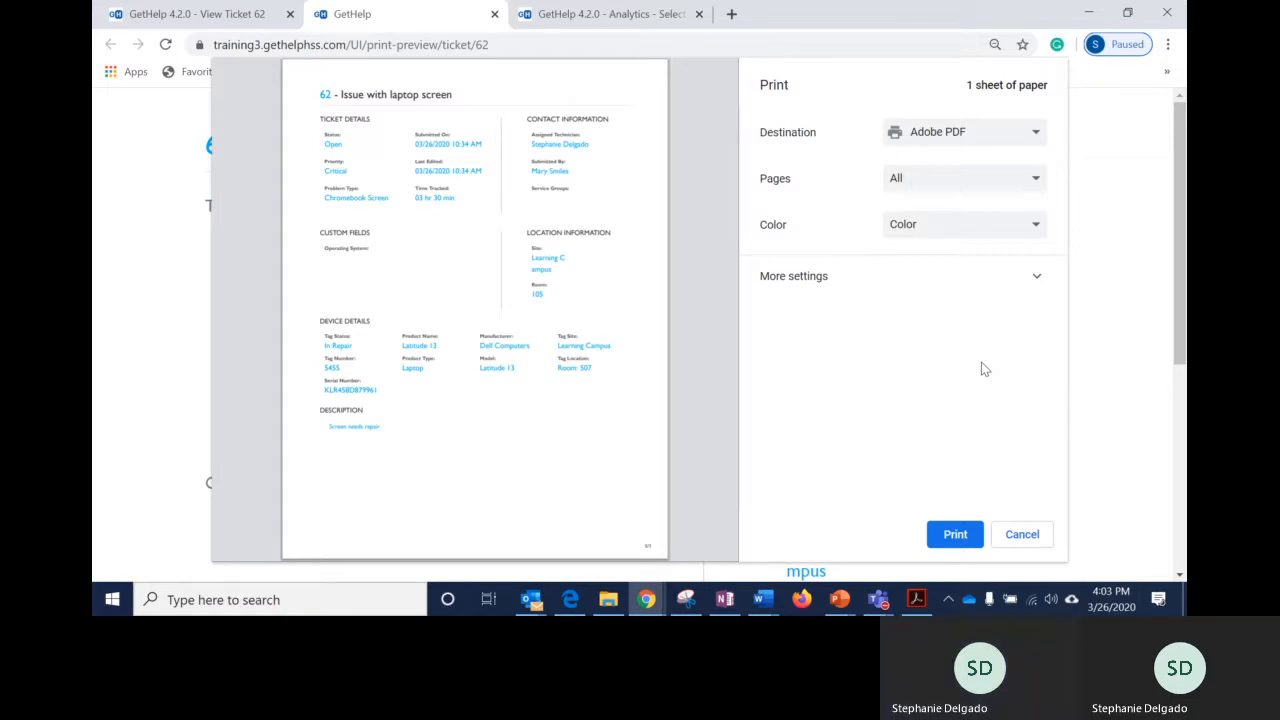
click(1031, 537)
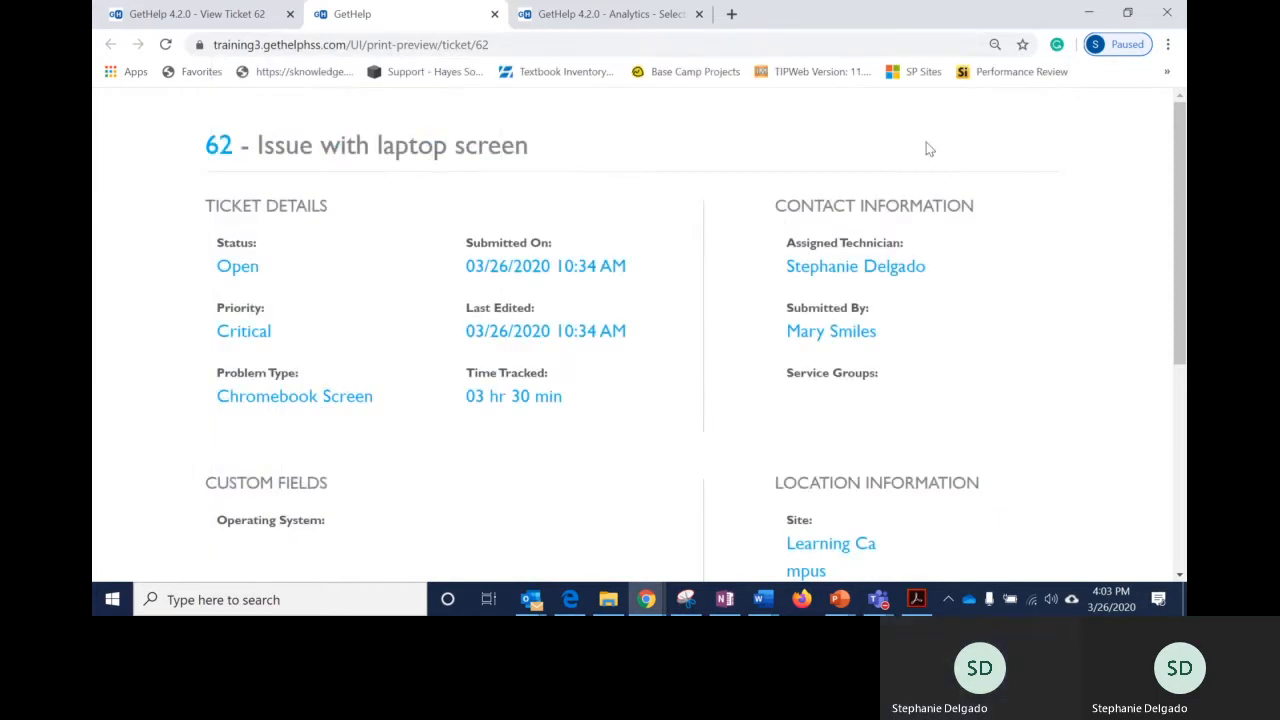
Compare the laptop screen ticket with its printable version and return to the ticket page.
click(210, 14)
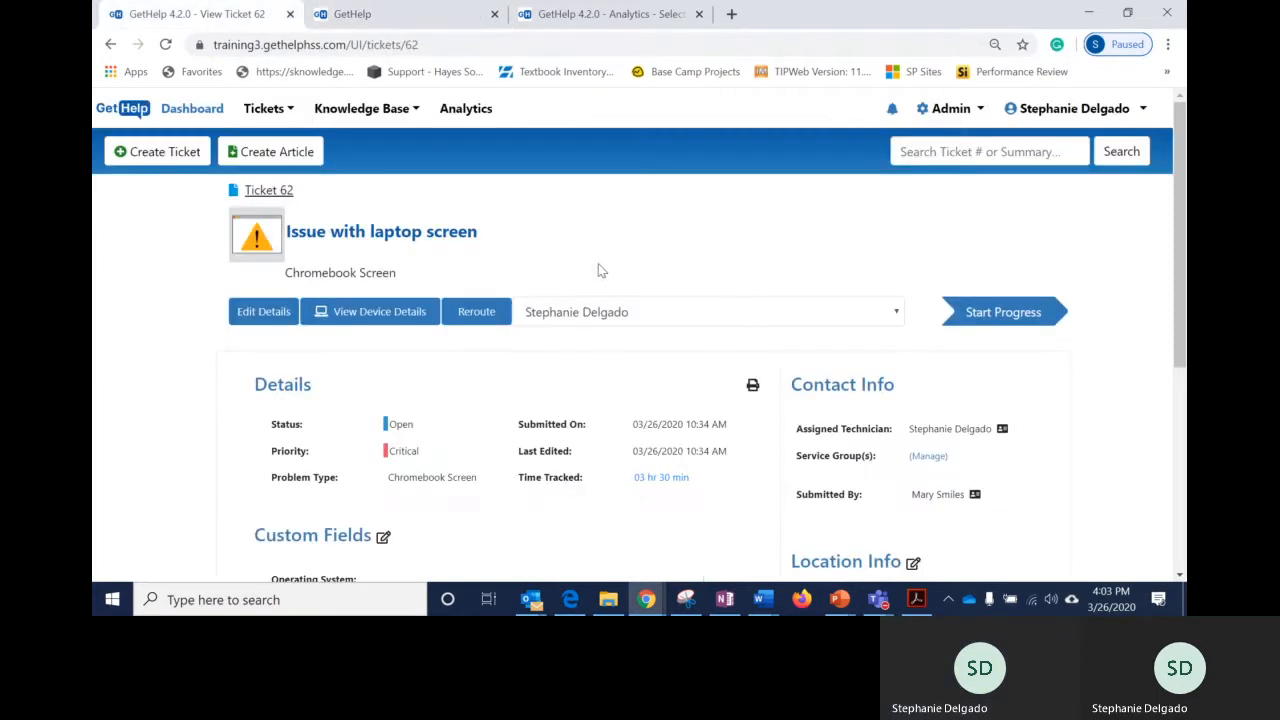
click(417, 22)
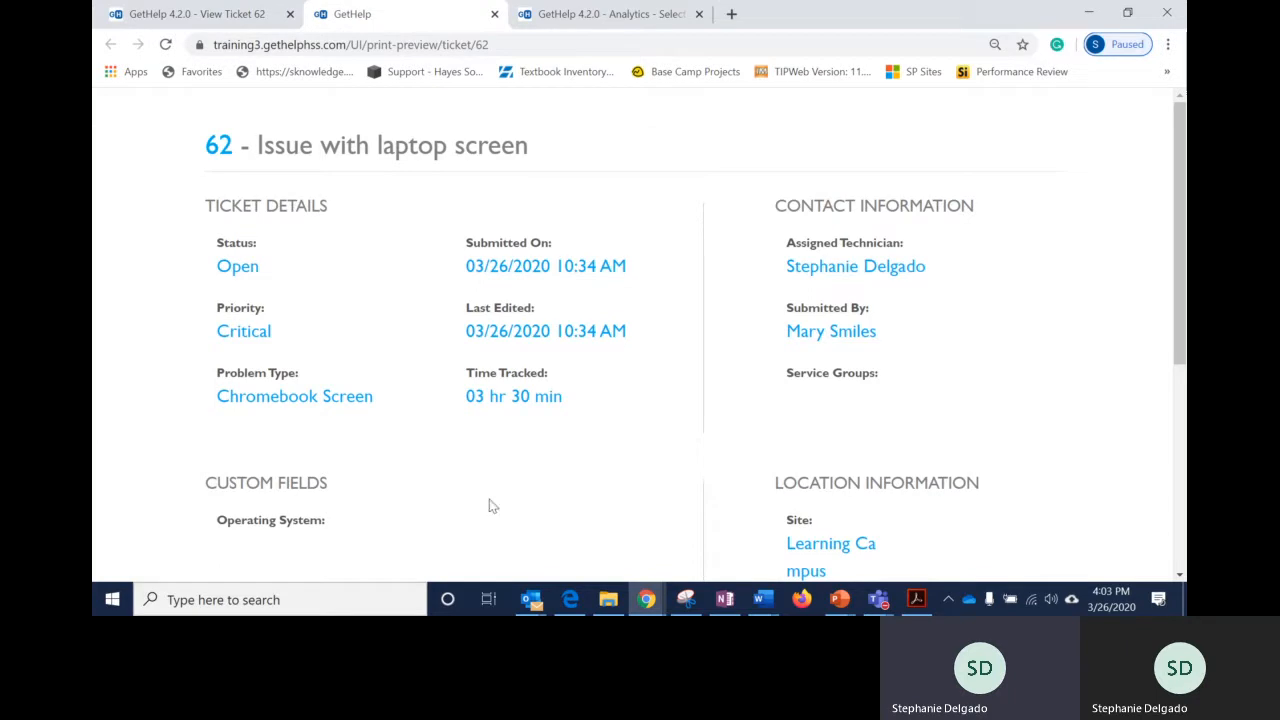
click(230, 18)
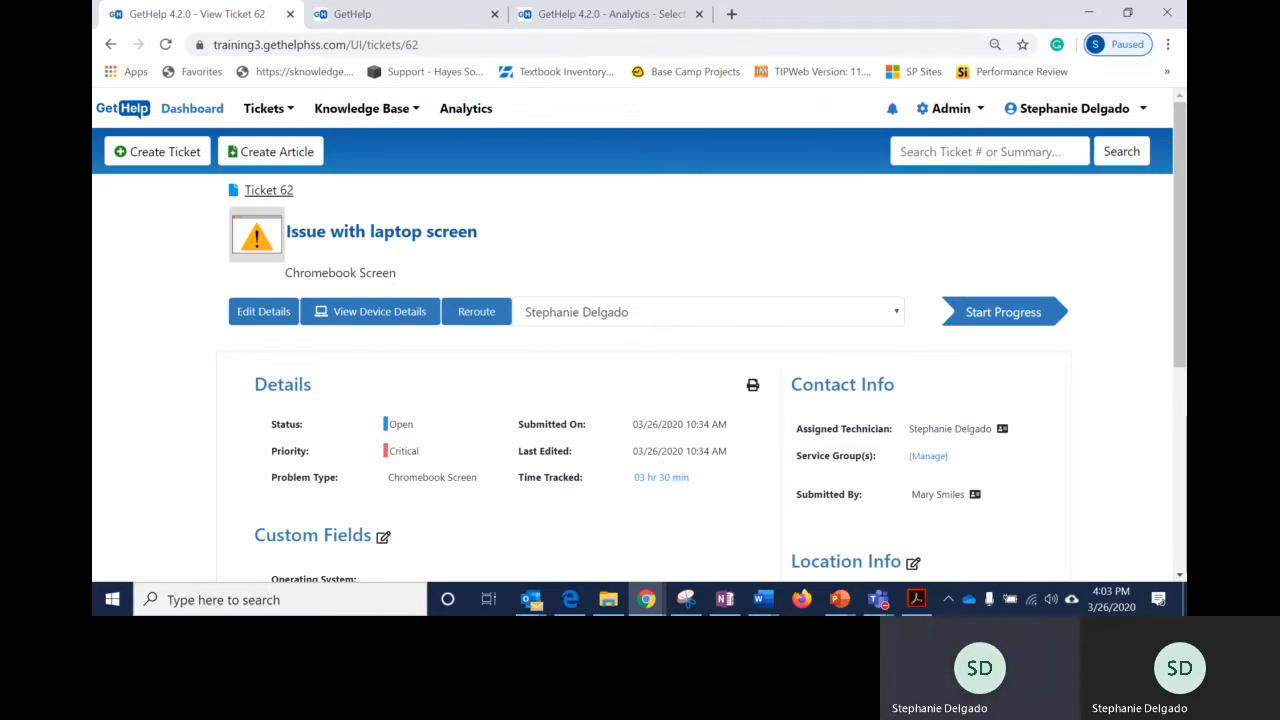
key(alt+Tab)
Open the Field Management page for all fields and collapse the Custom Fields section.
click(948, 112)
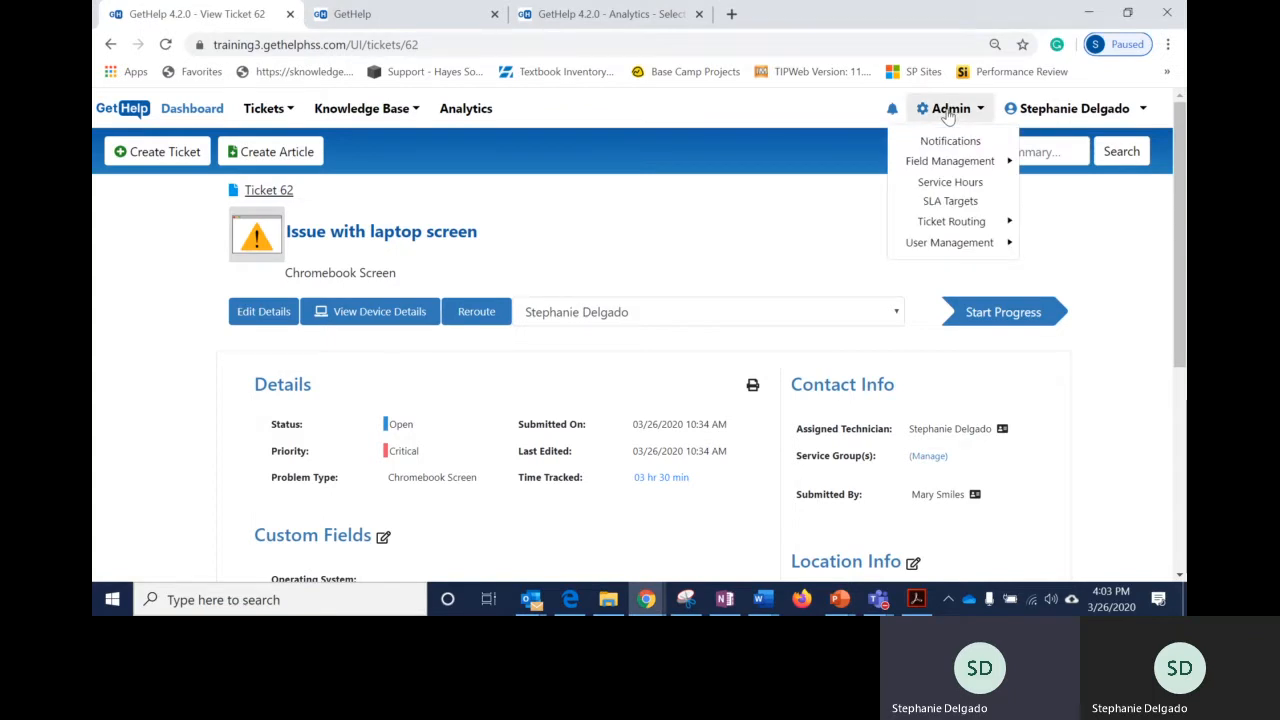
mouse_move(1010, 164)
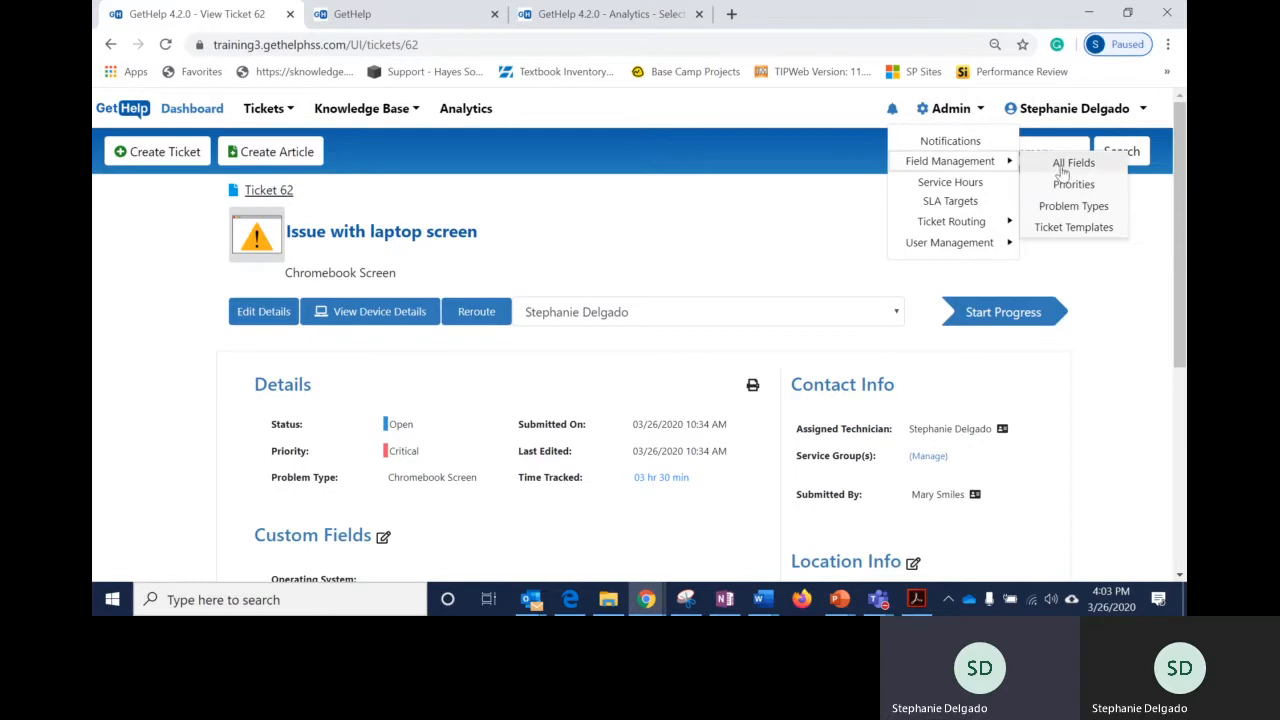
click(1068, 165)
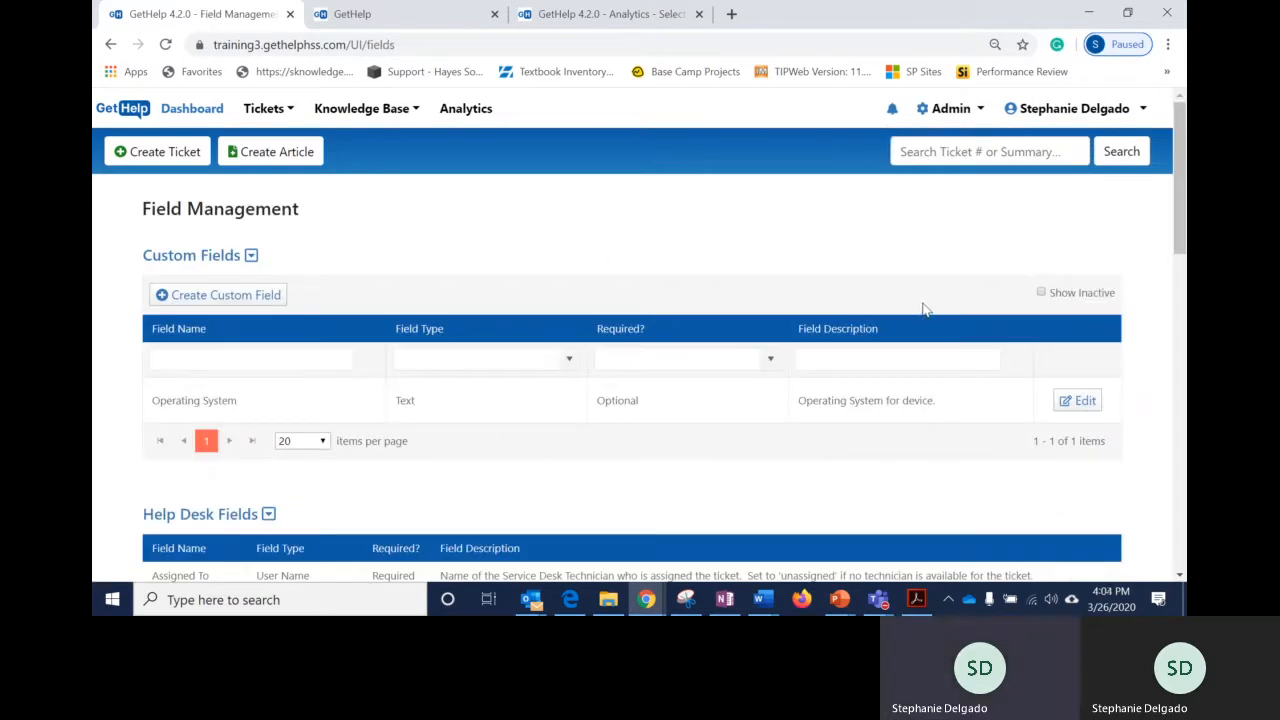
scroll(374, 251, down, 1)
scroll(357, 262, up, 1)
click(251, 256)
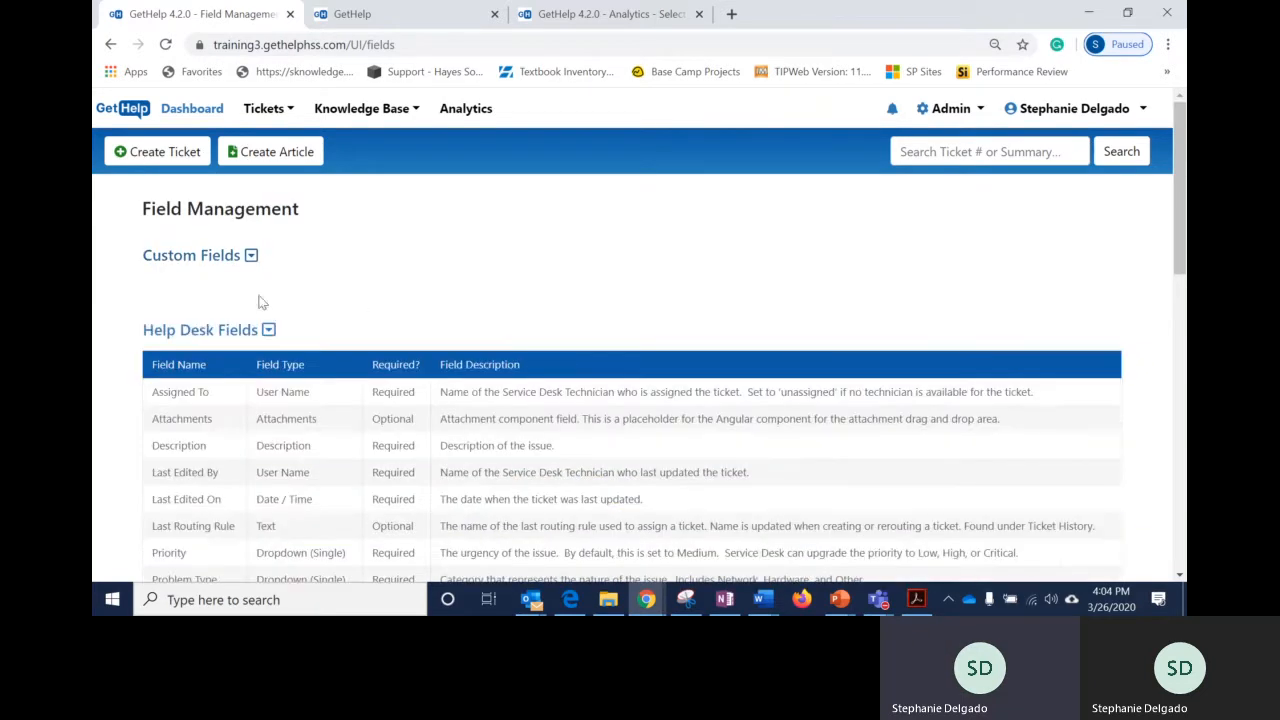
Review the Help Desk Fields and view the Tag Number field's edit options, closing them without updating.
scroll(276, 333, down, 1)
scroll(277, 335, down, 2)
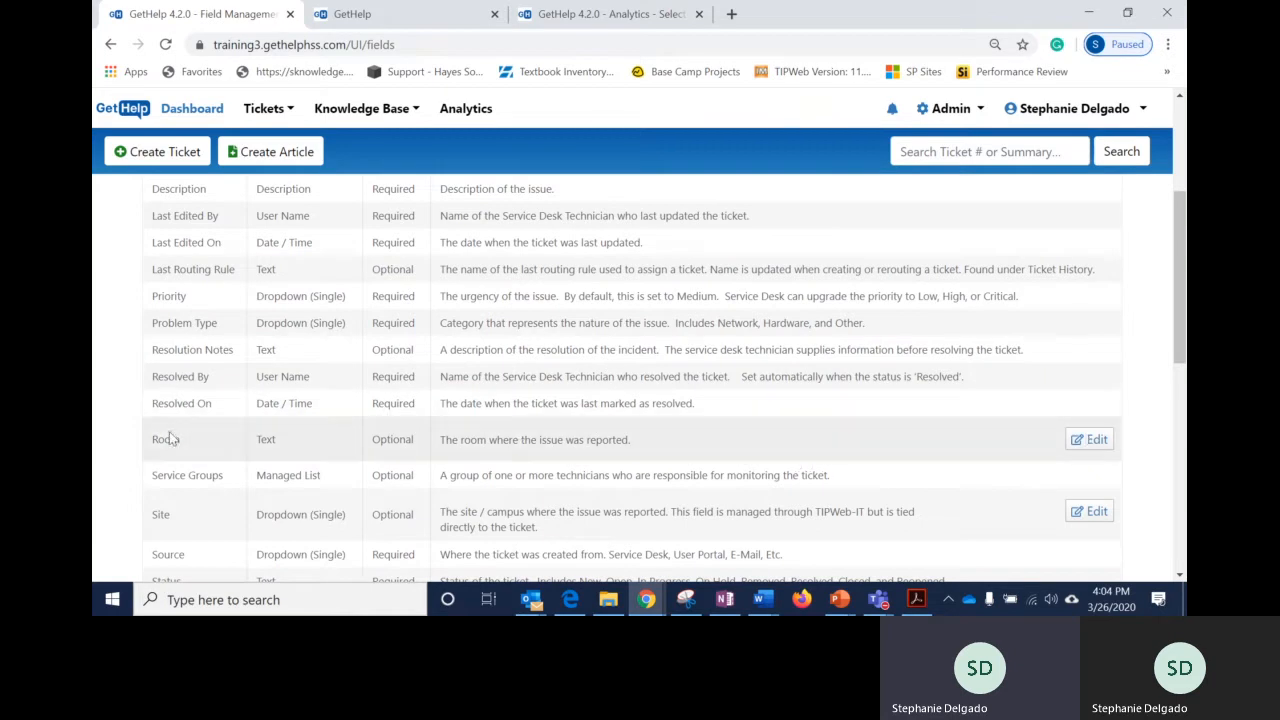
scroll(176, 435, down, 3)
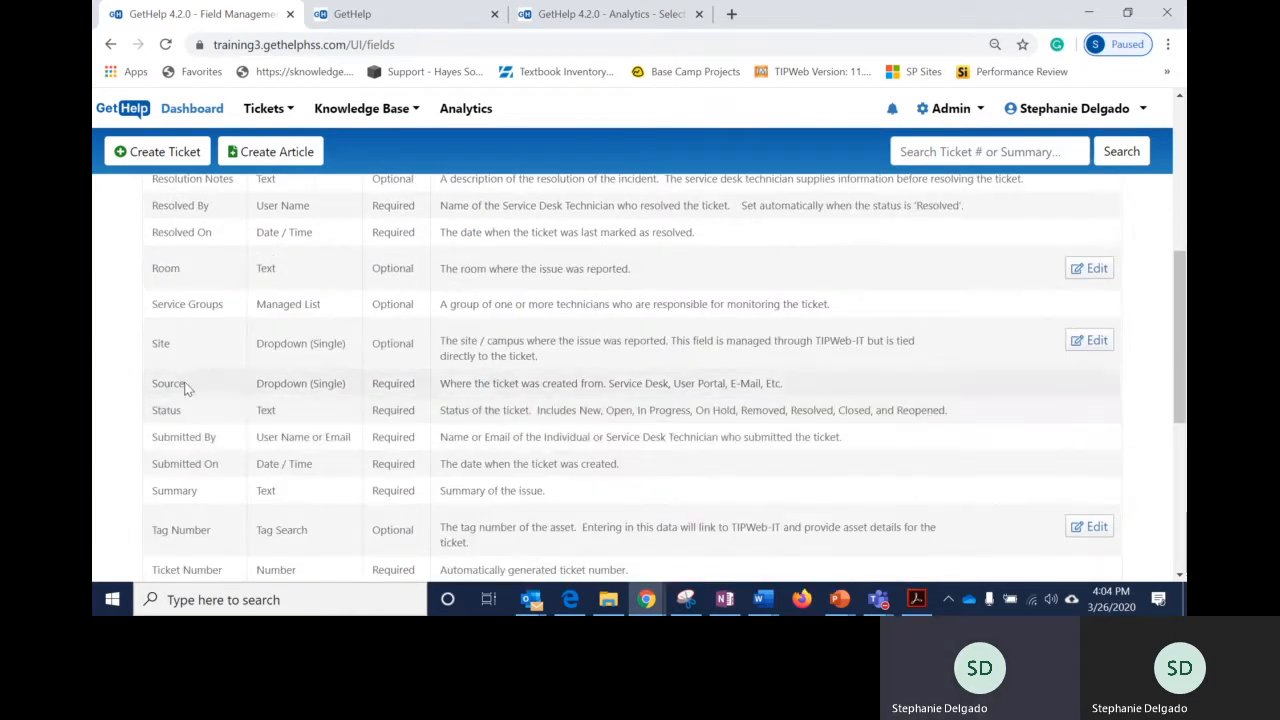
scroll(188, 360, down, 2)
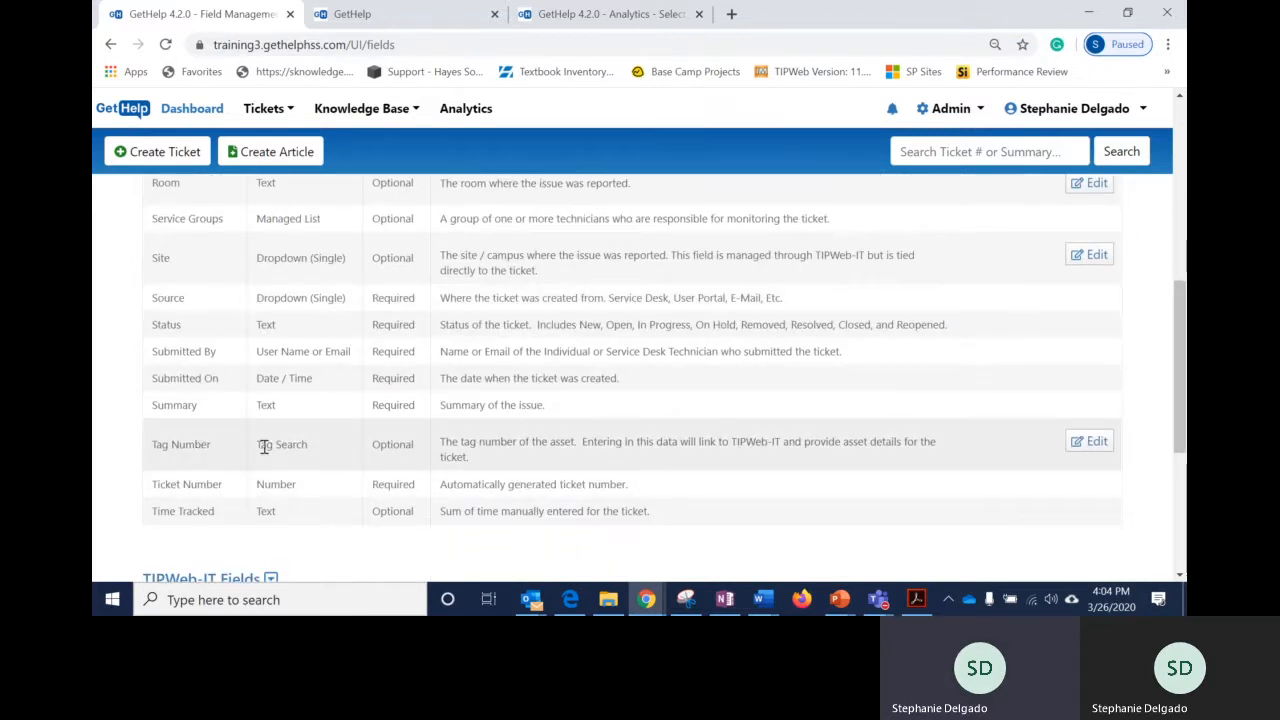
click(1092, 443)
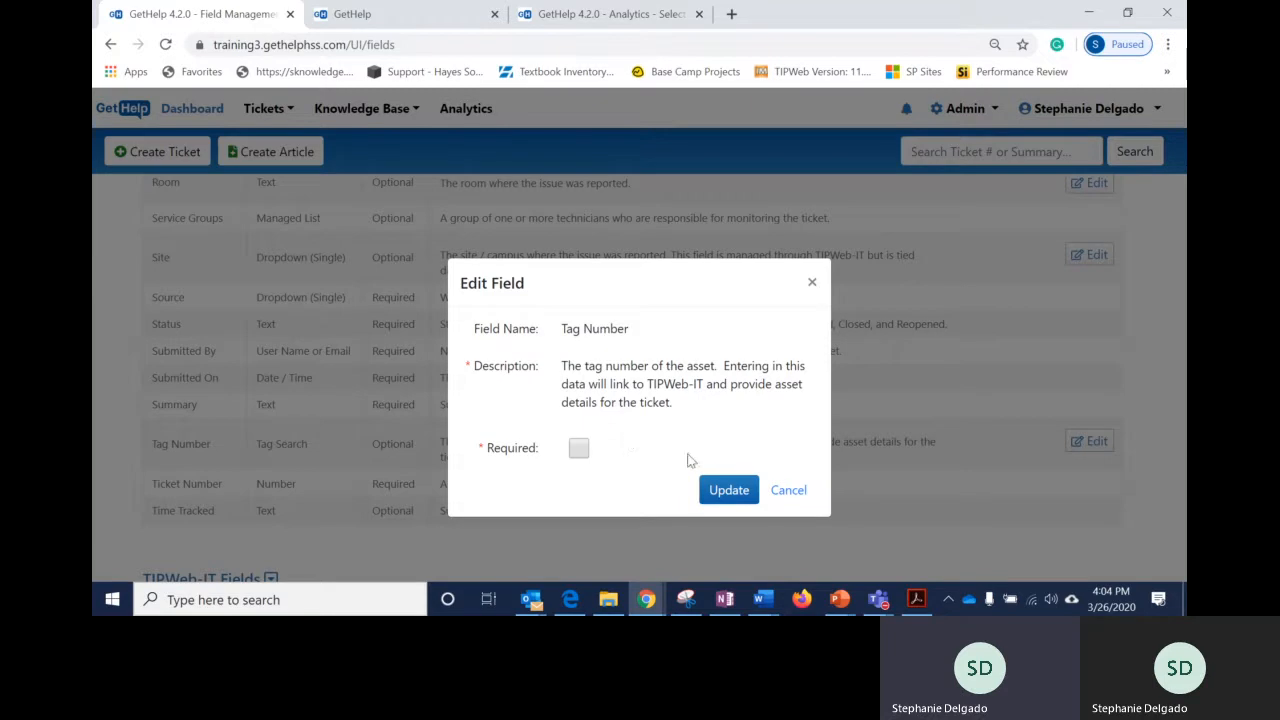
click(781, 488)
Make the Site field required in the Help Desk Fields and check its entry in the field list.
scroll(710, 530, up, 1)
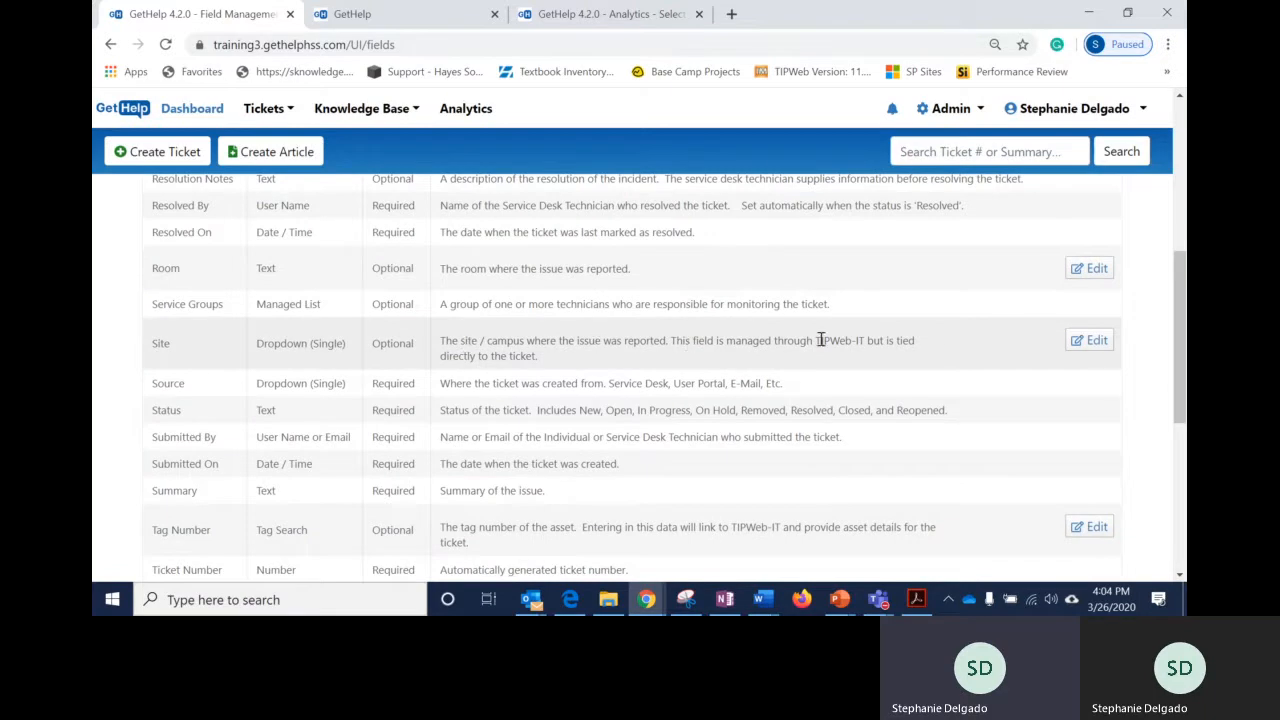
click(1094, 343)
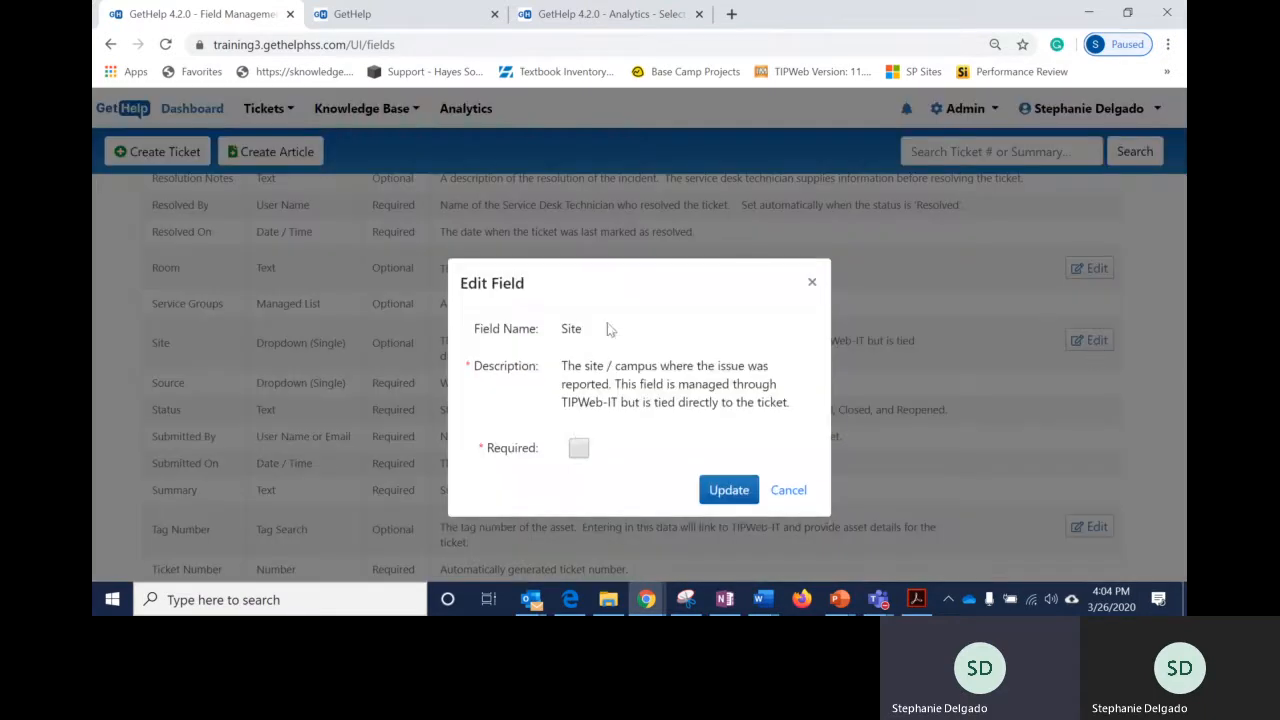
click(579, 450)
click(734, 490)
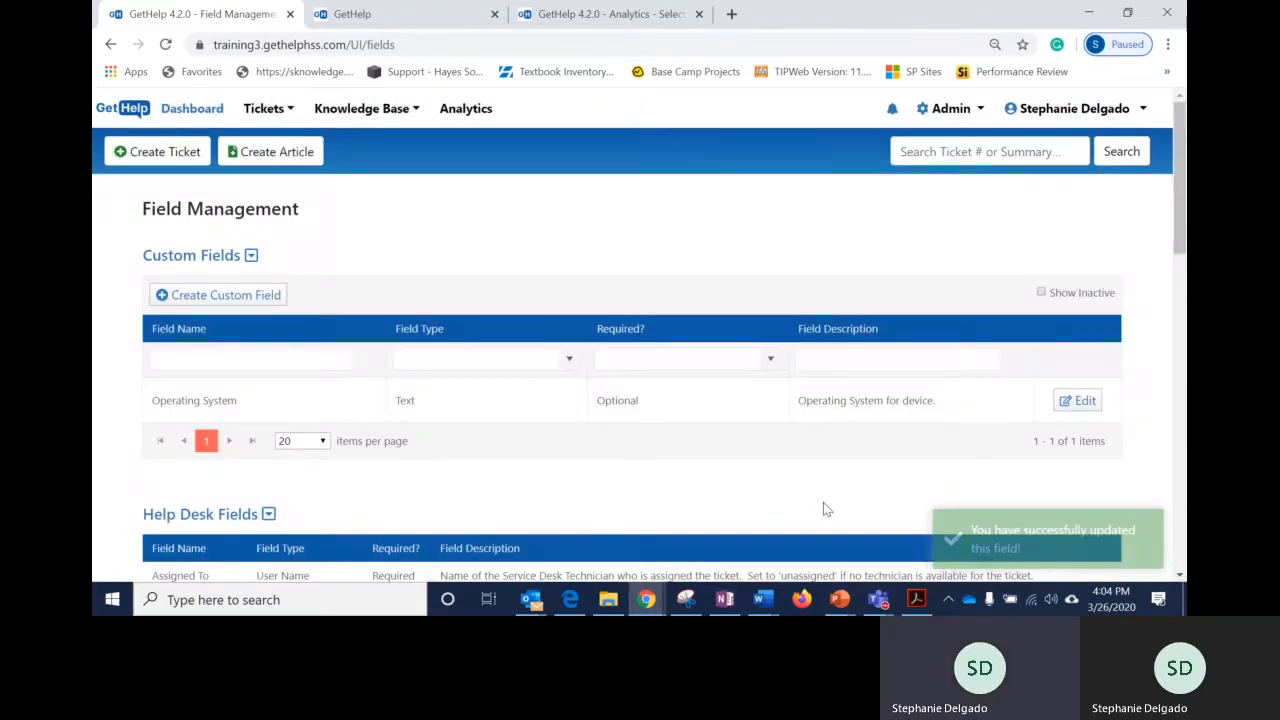
scroll(843, 505, down, 3)
scroll(813, 475, down, 3)
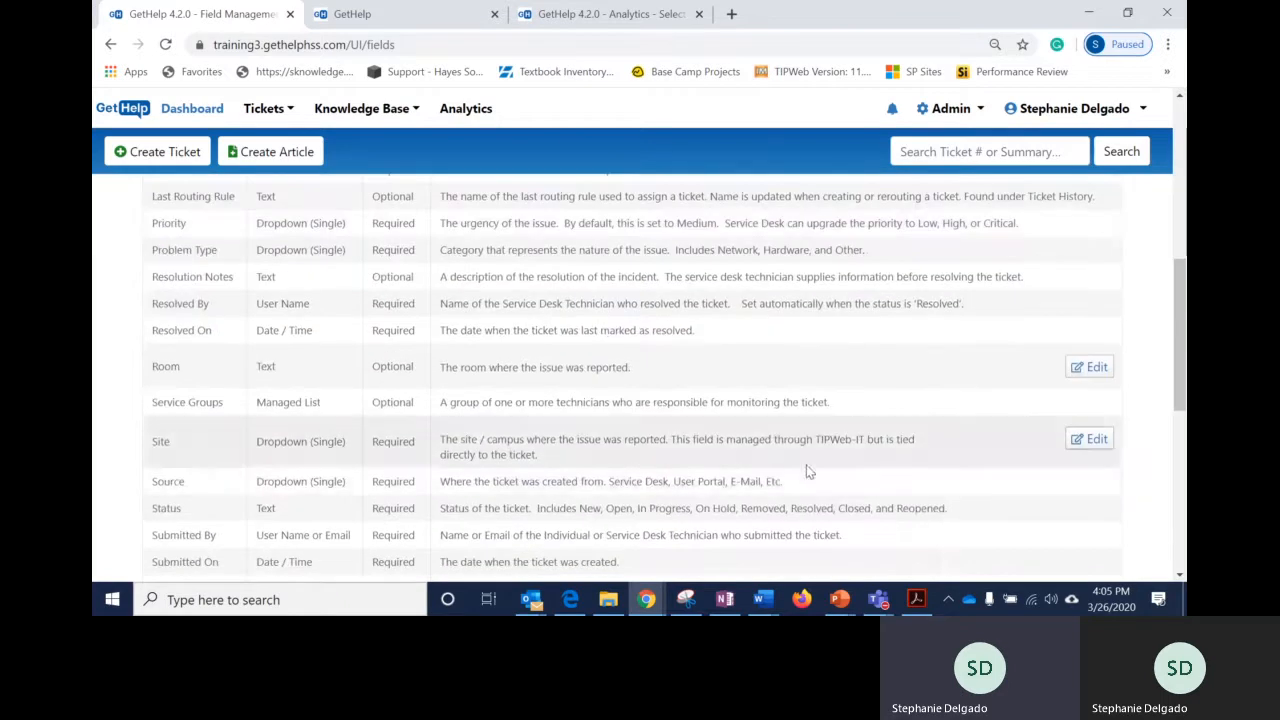
Make the Room field required in the Work Order ticket template's form and save the form.
click(950, 112)
mouse_move(945, 166)
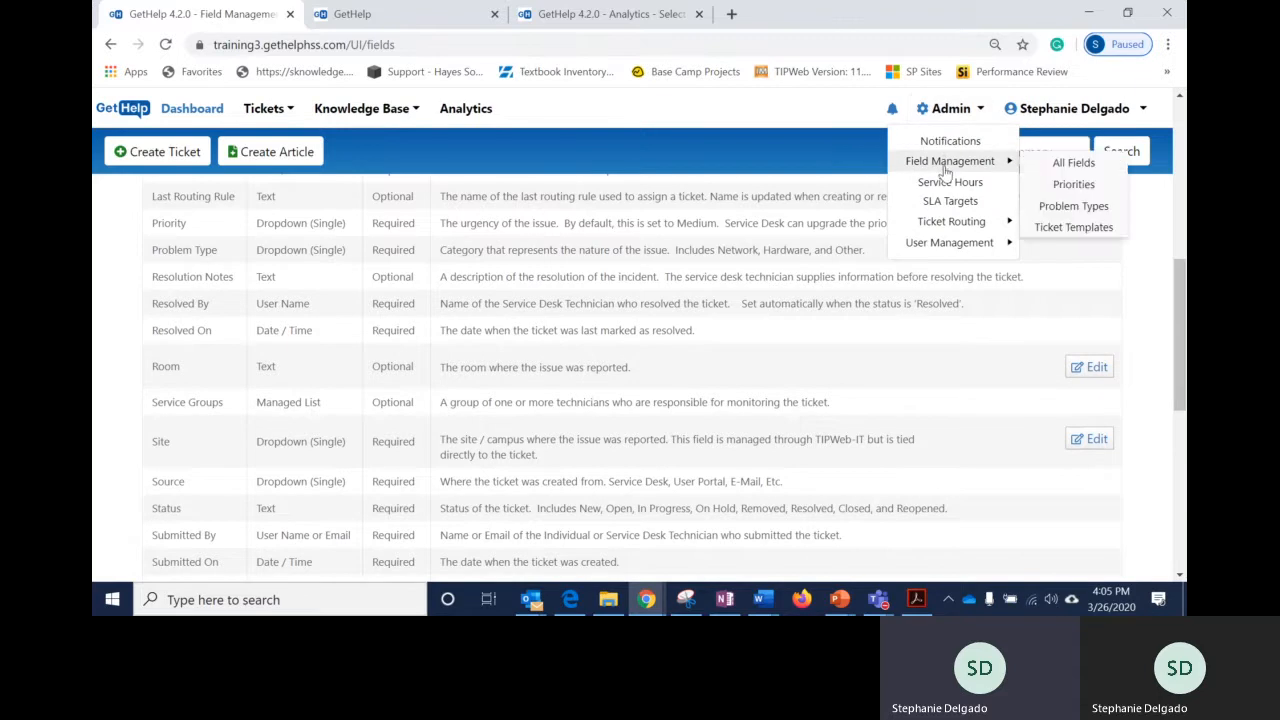
click(1062, 227)
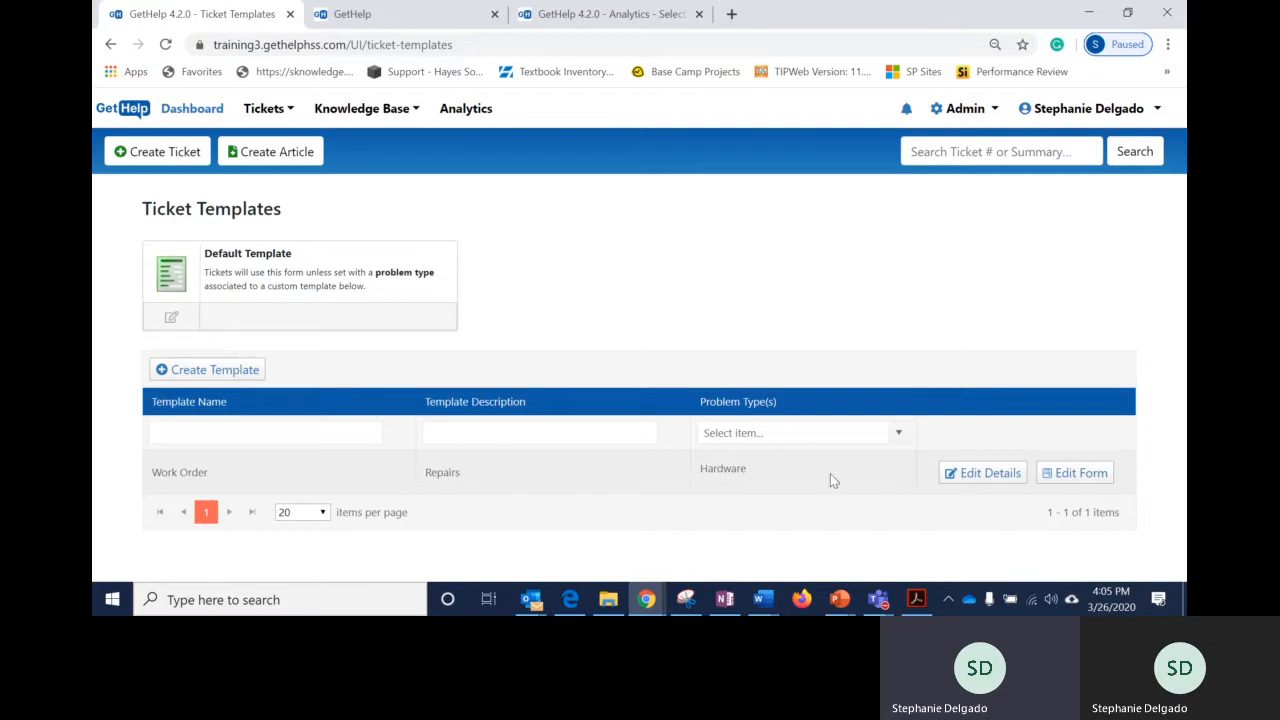
click(1085, 474)
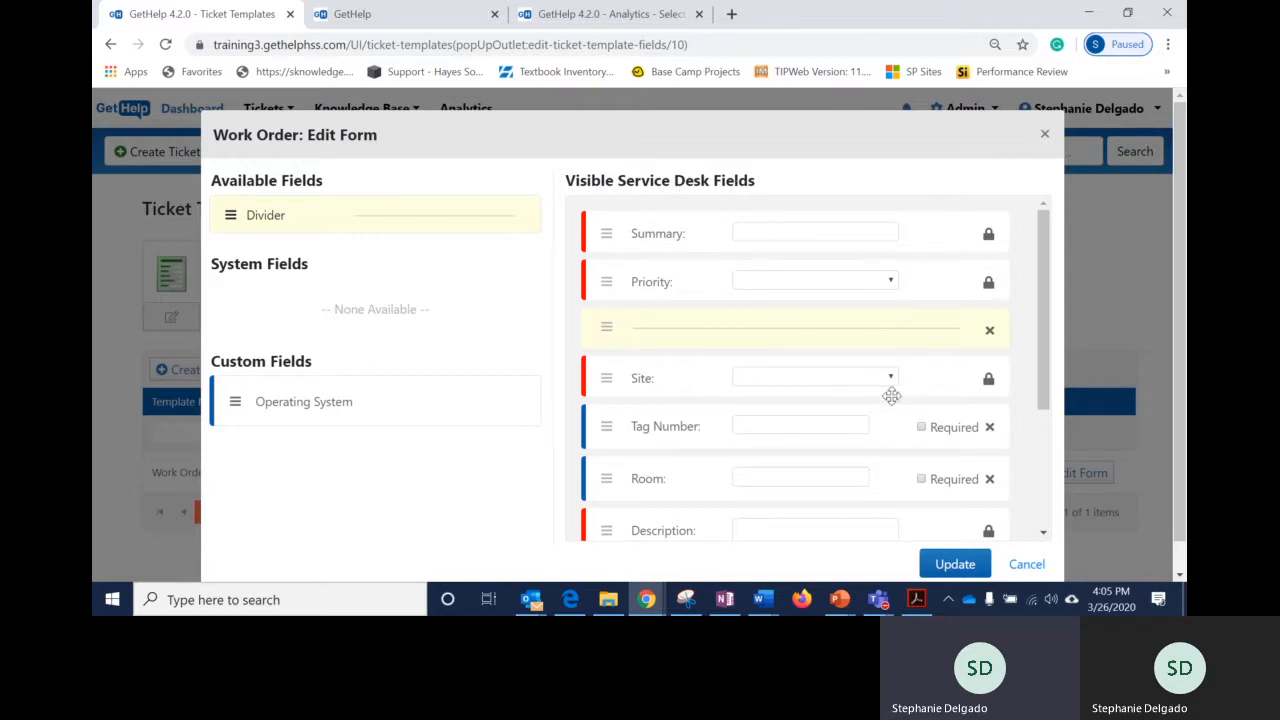
scroll(891, 393, down, 1)
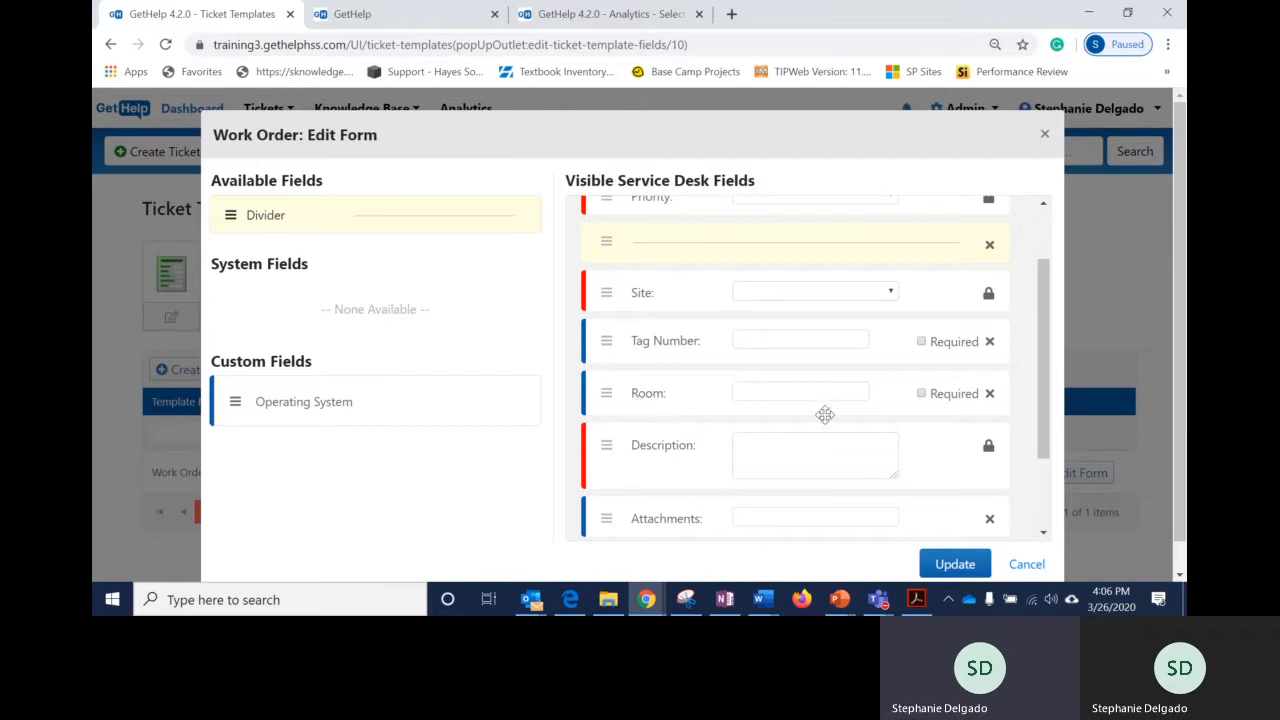
click(921, 395)
click(955, 565)
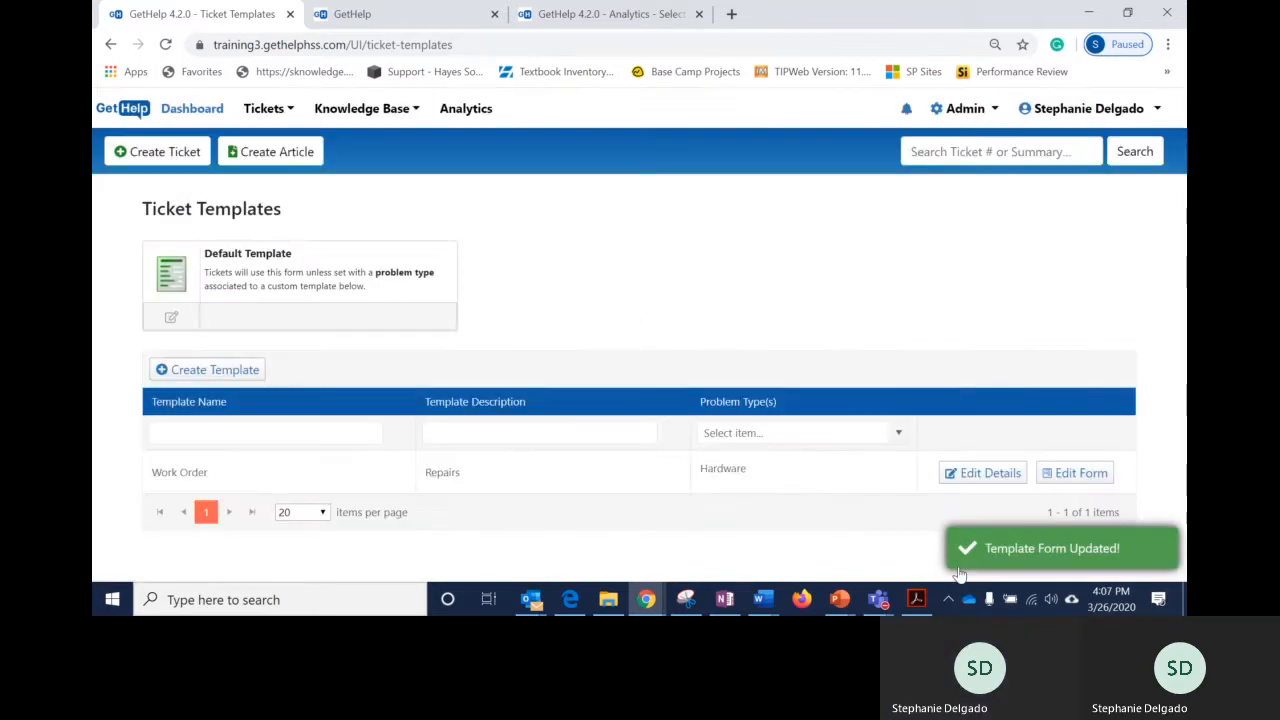
Remove the Room field from the Default Template's form and save the form.
click(170, 320)
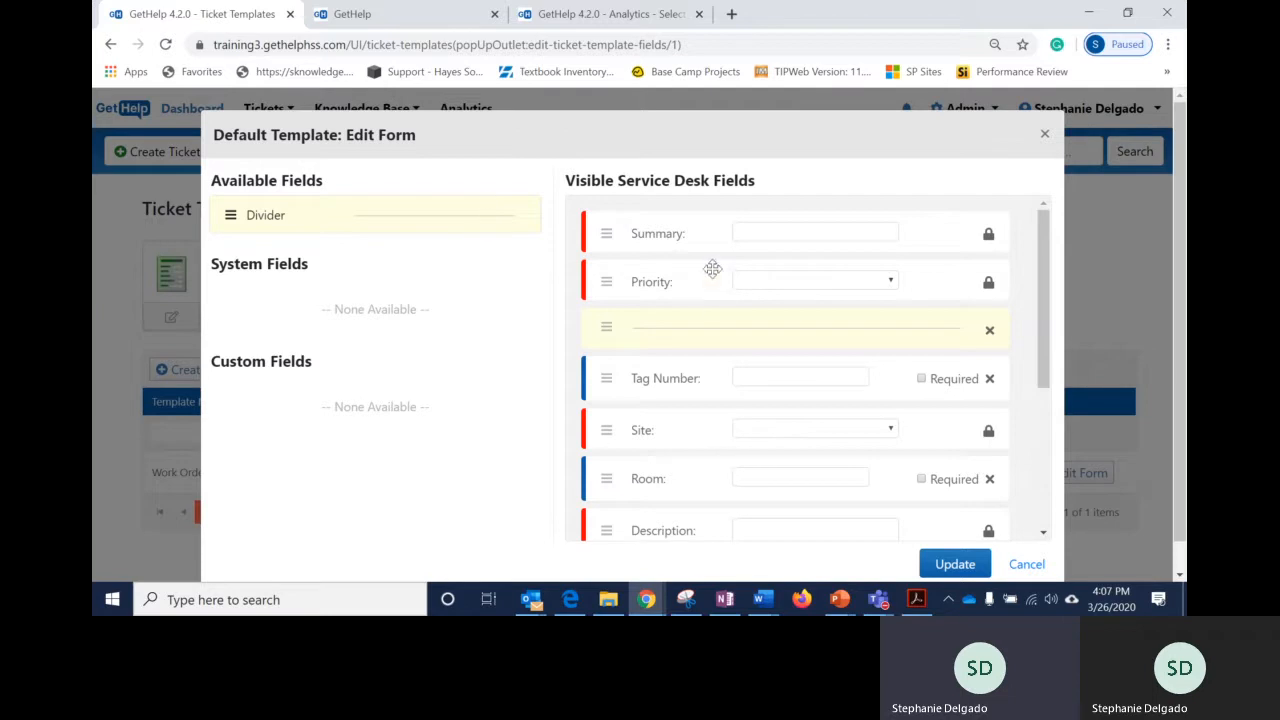
scroll(760, 340, down, 1)
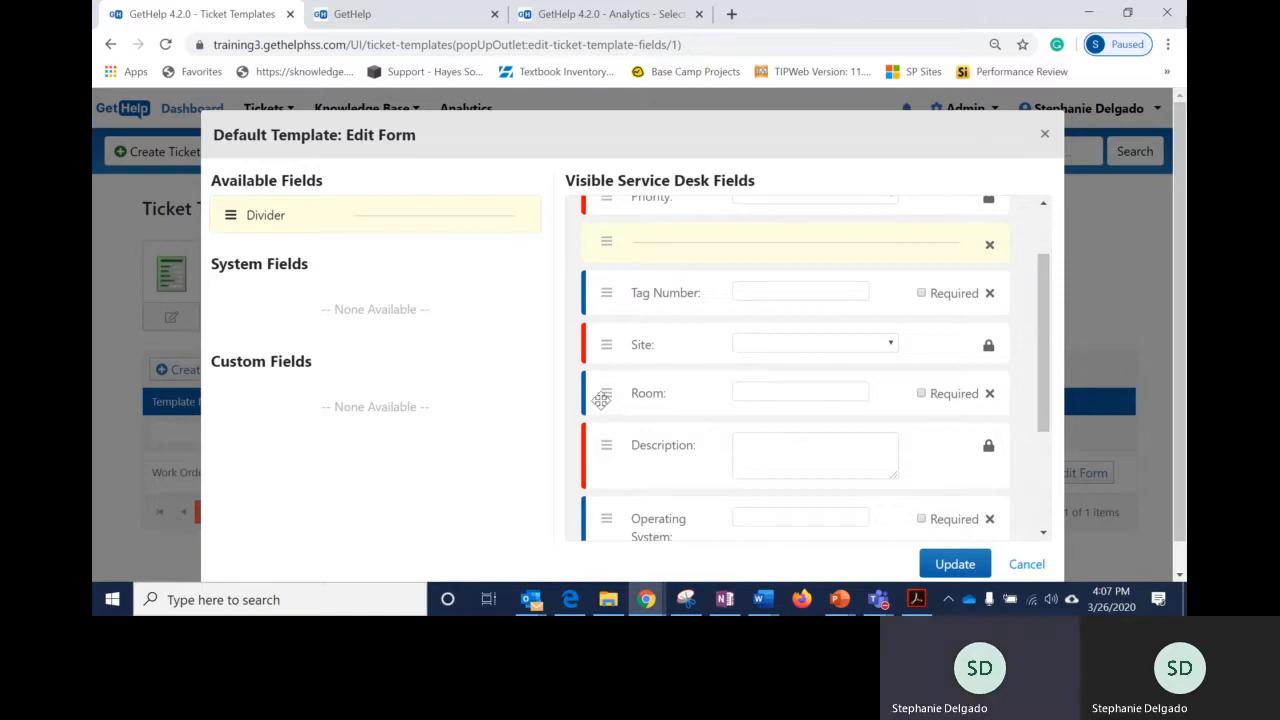
click(989, 396)
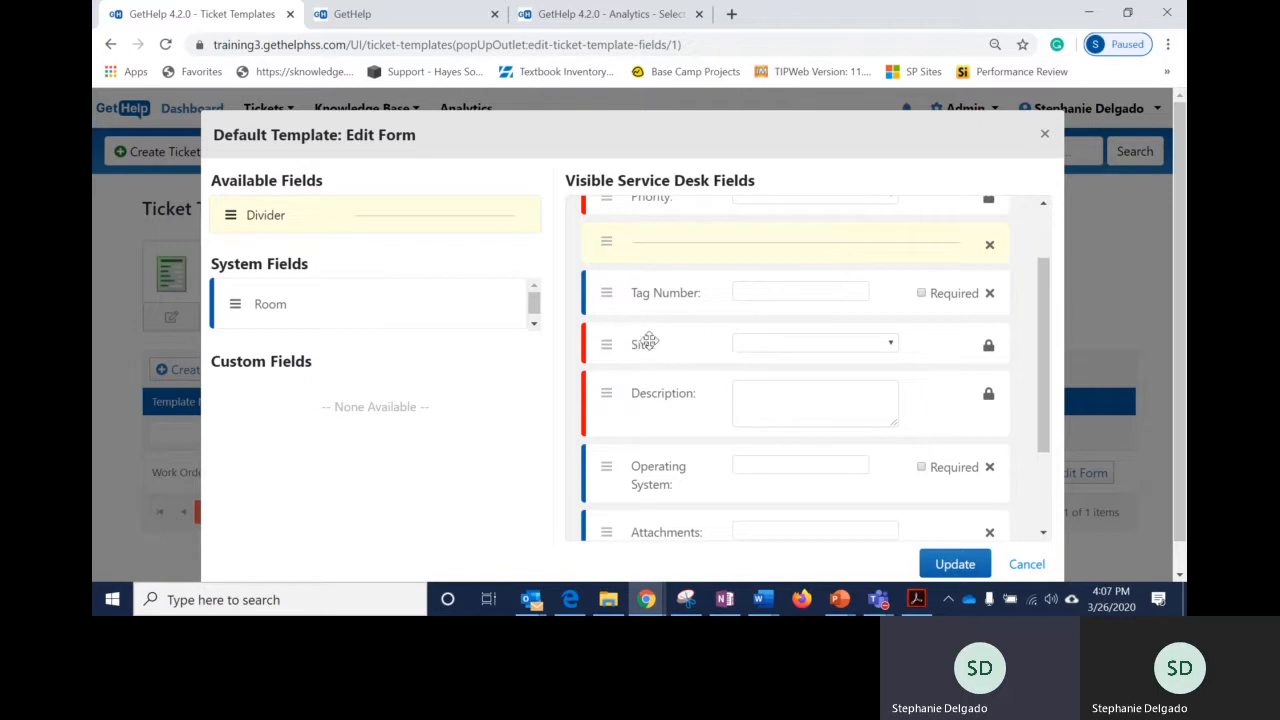
mouse_move(995, 357)
click(953, 565)
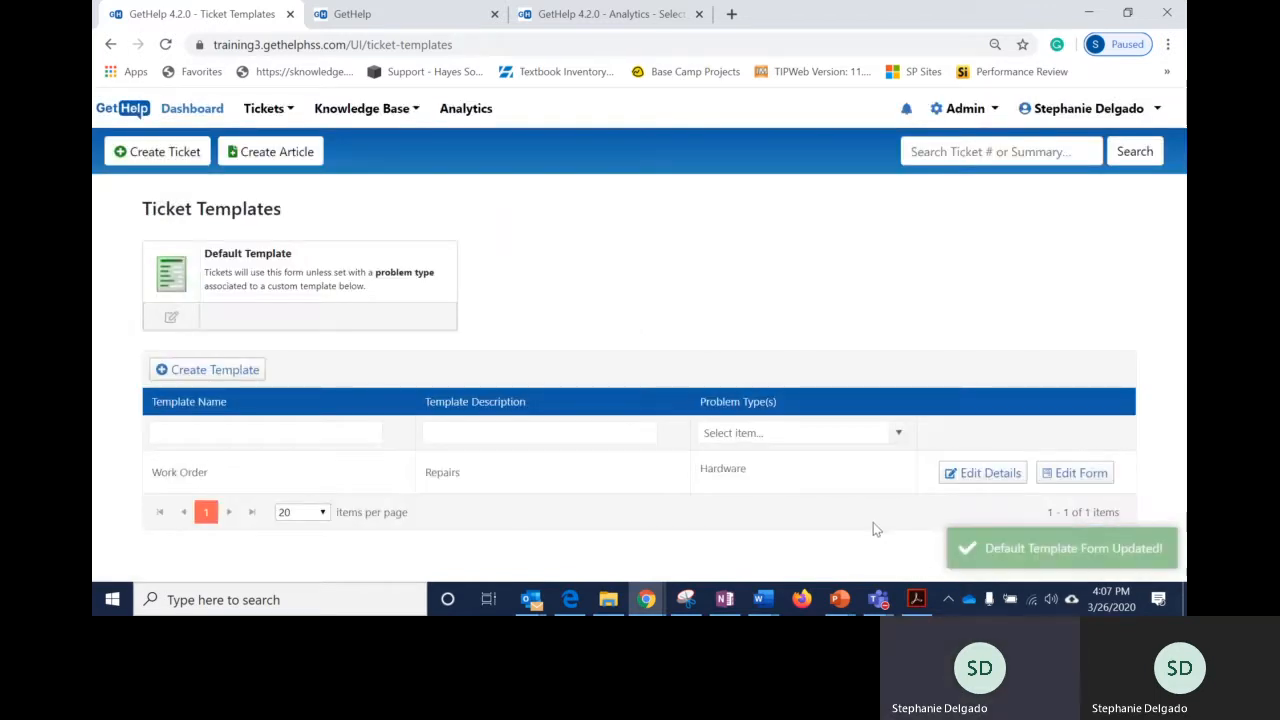
Start a new Application Error ticket to check its form fields, and return to the Ticket Templates page.
click(159, 159)
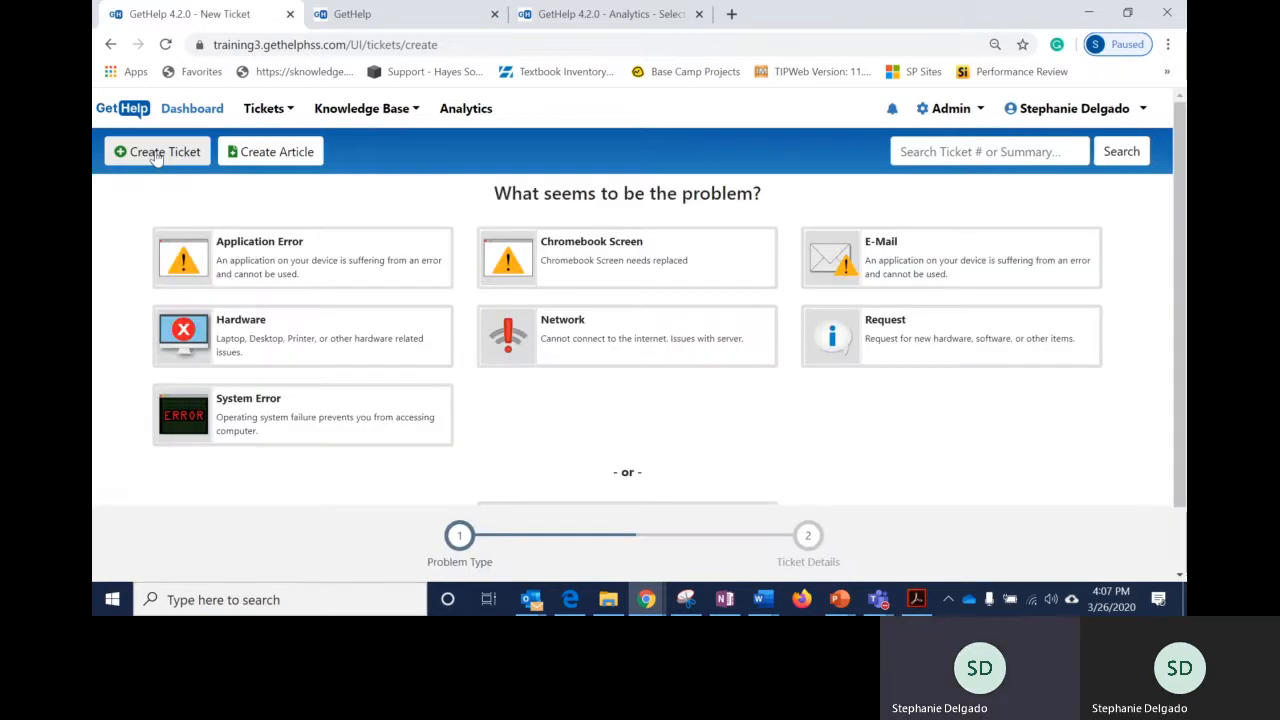
click(271, 260)
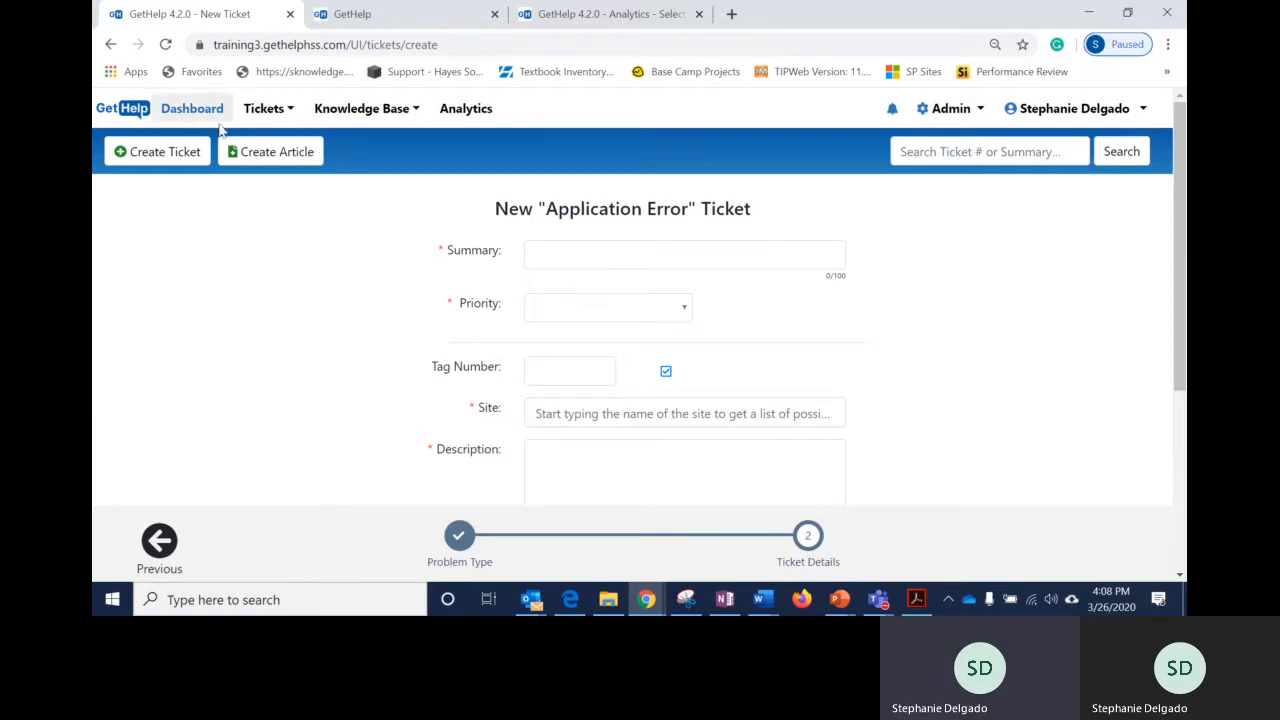
click(960, 118)
click(960, 168)
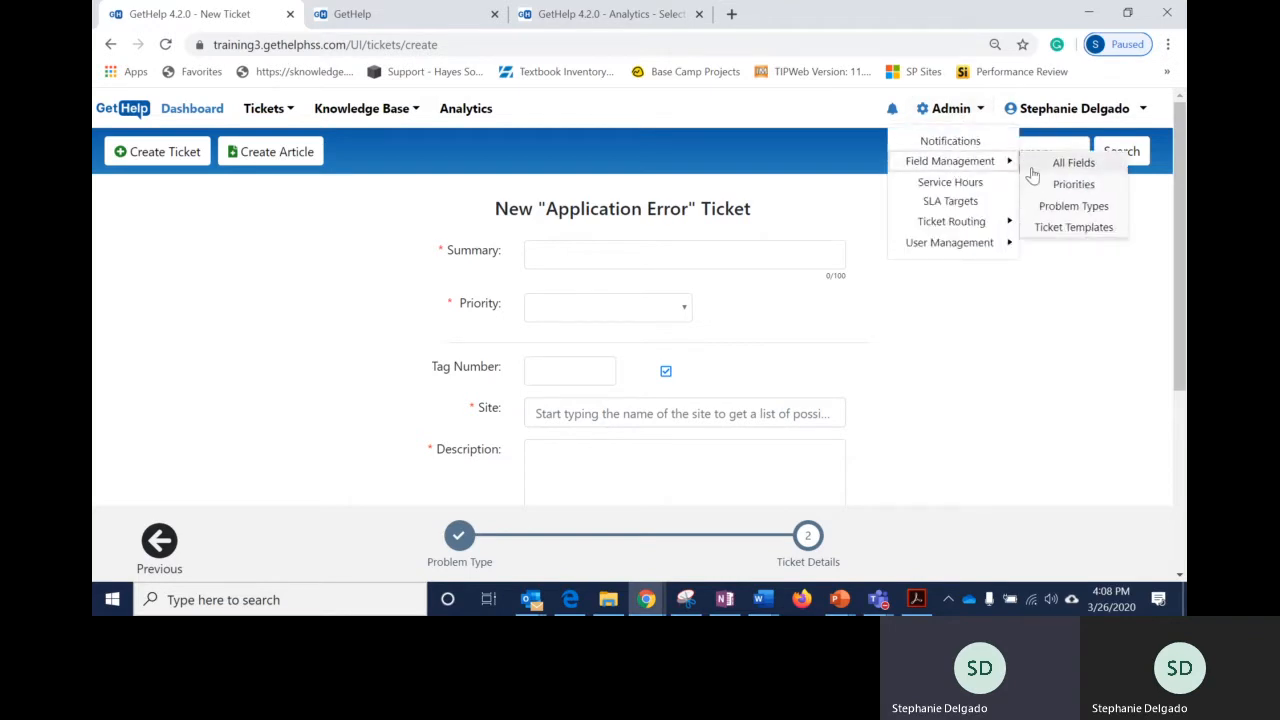
click(1050, 227)
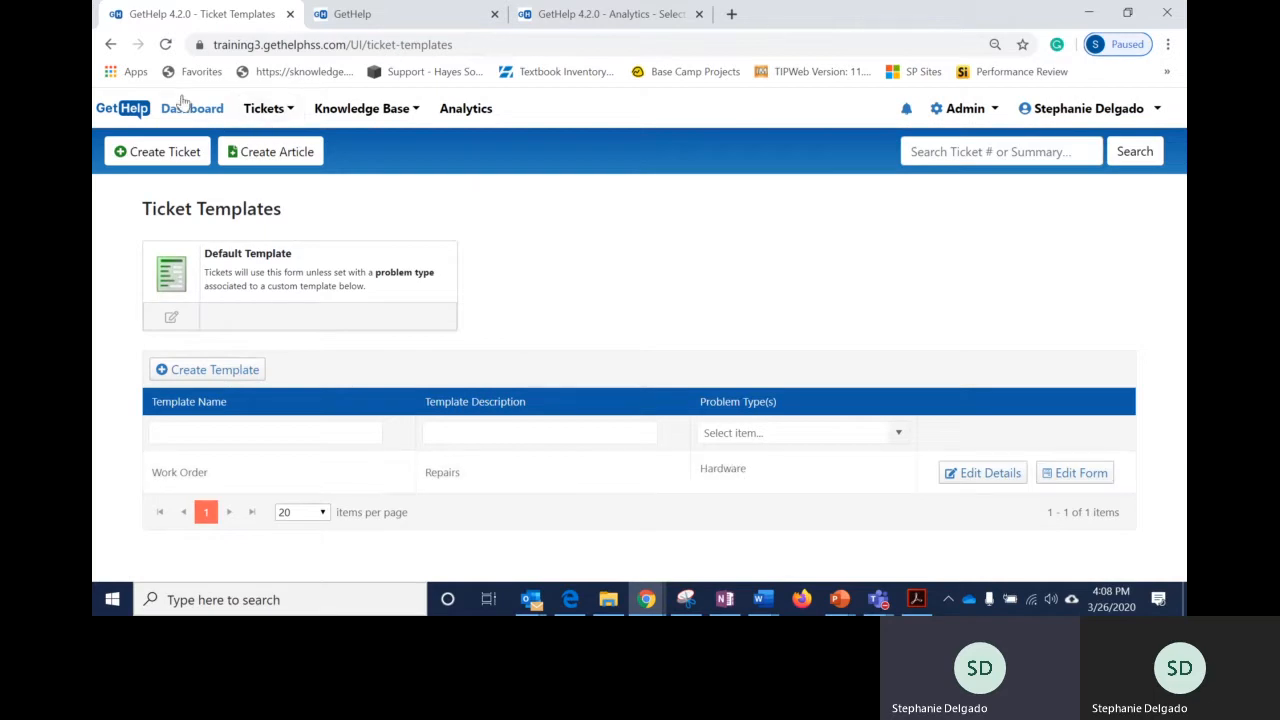
Start a new Hardware ticket to examine the fields and required markers on its form.
click(185, 153)
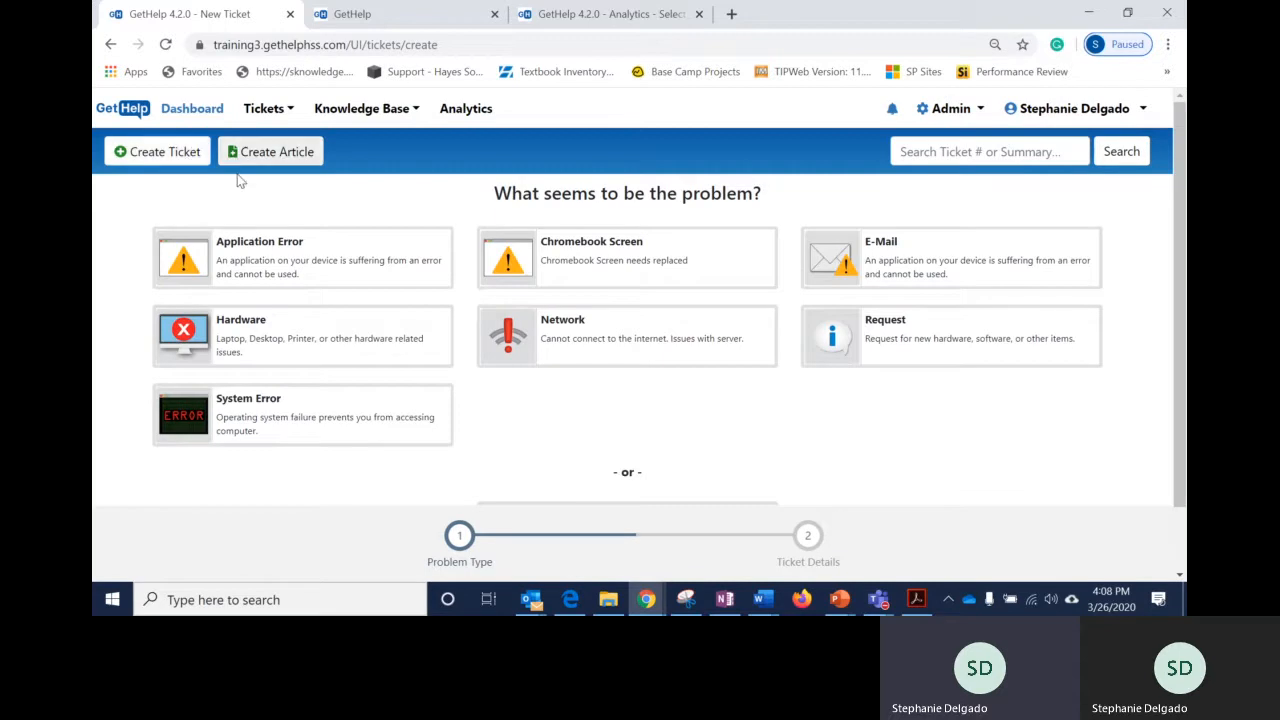
click(275, 338)
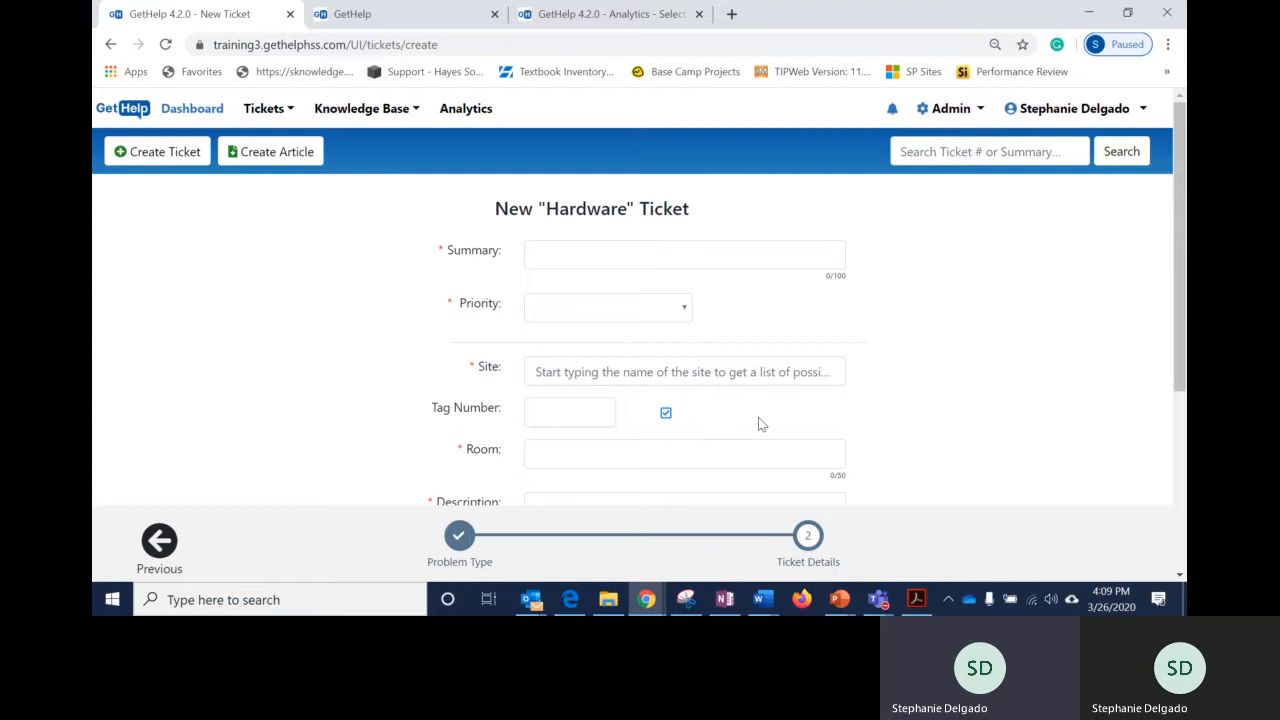
key(alt+Tab)
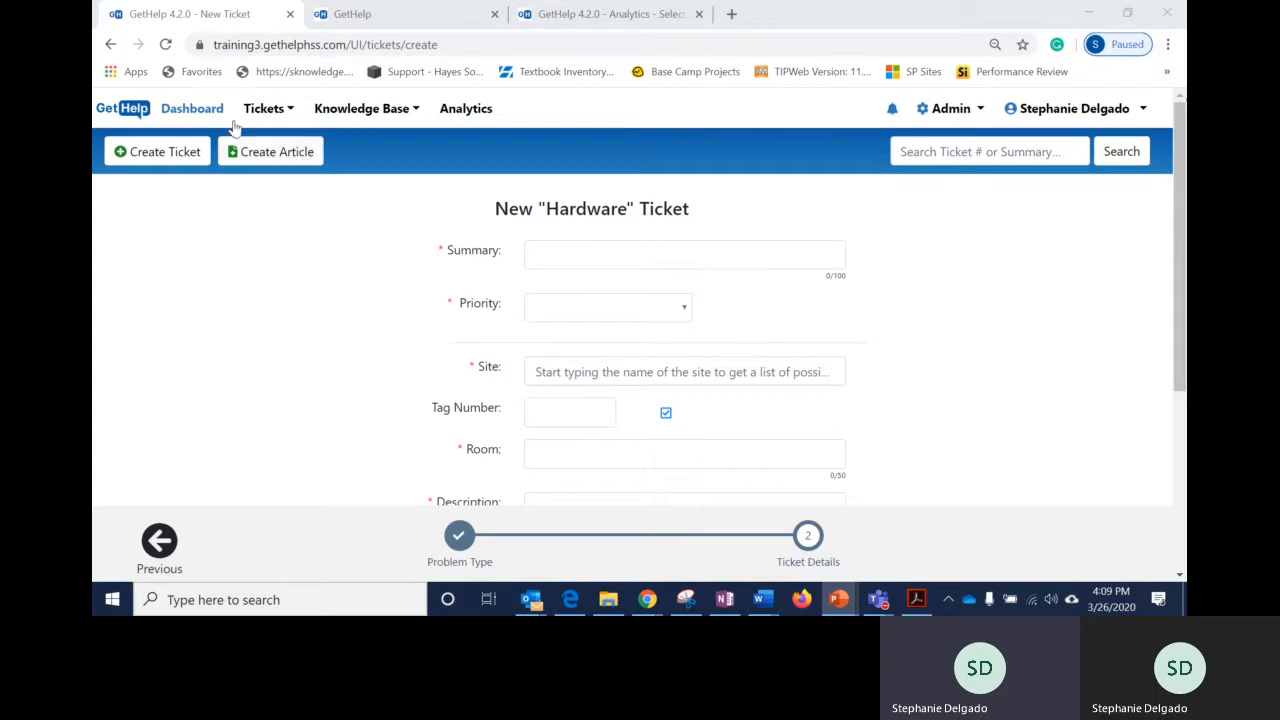
Go through the dashboard to the Service Hours administration page and dismiss the file backup notification.
click(200, 110)
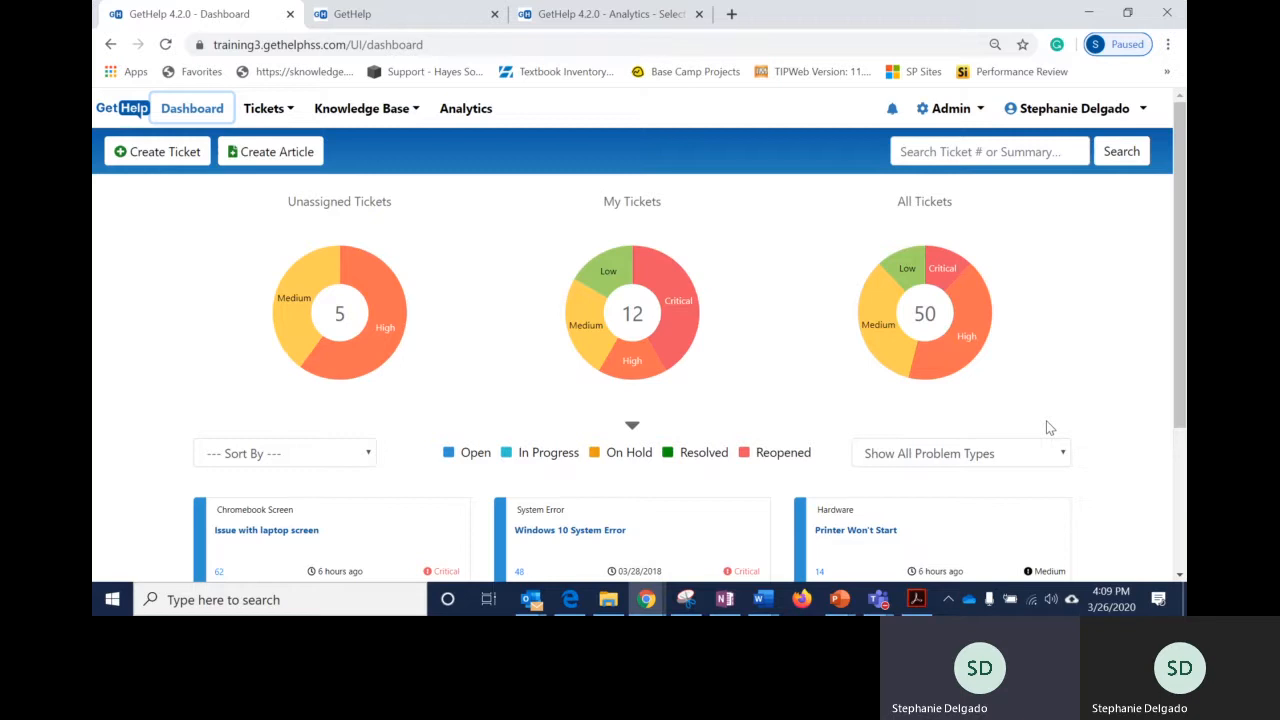
click(962, 112)
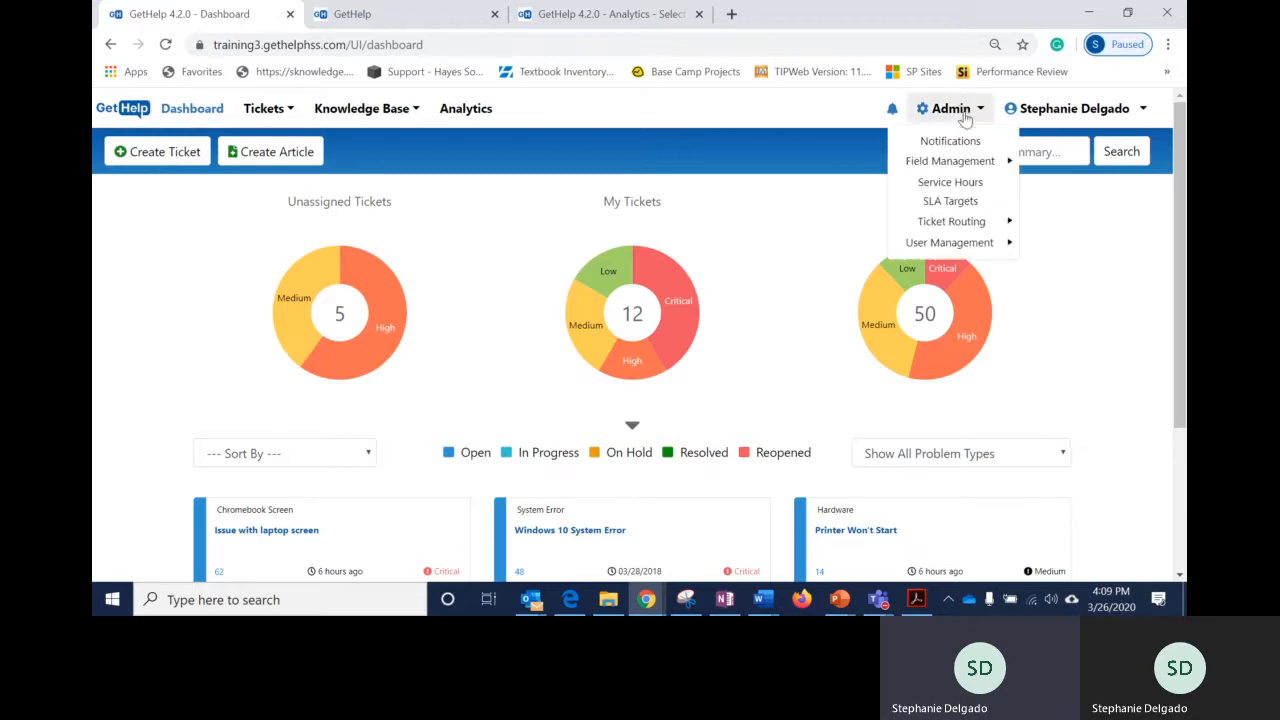
click(944, 188)
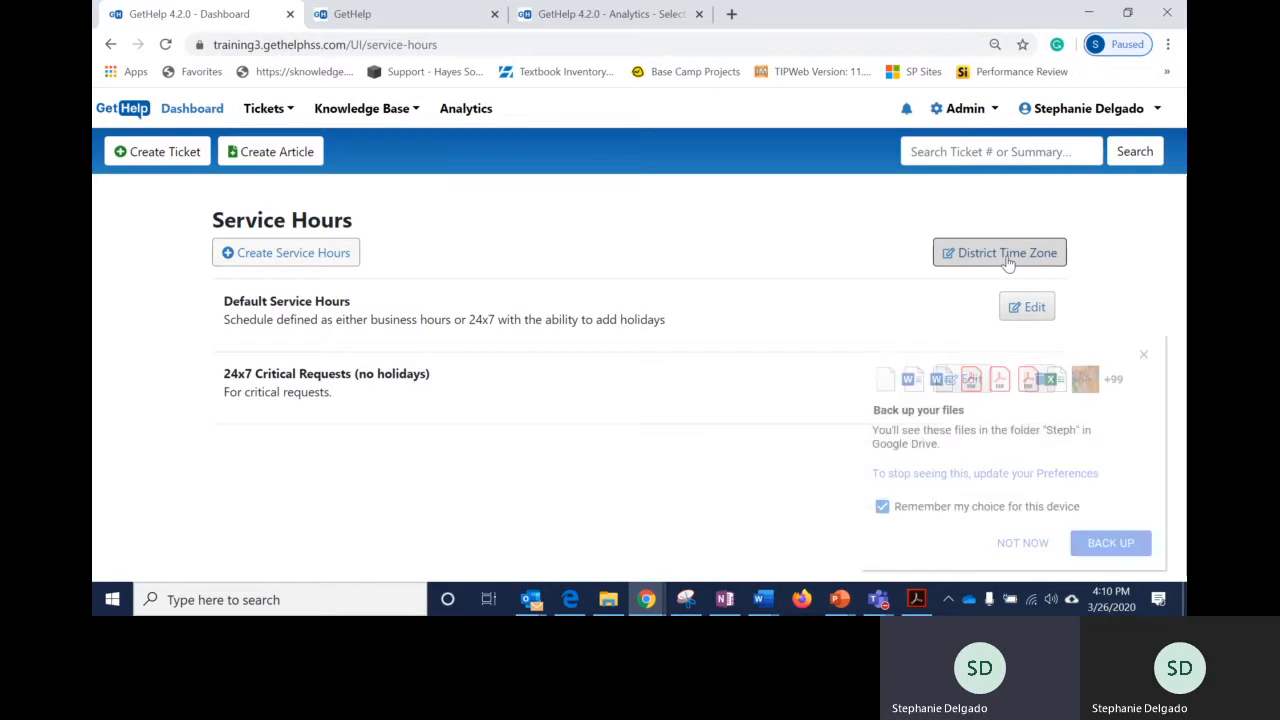
click(1143, 354)
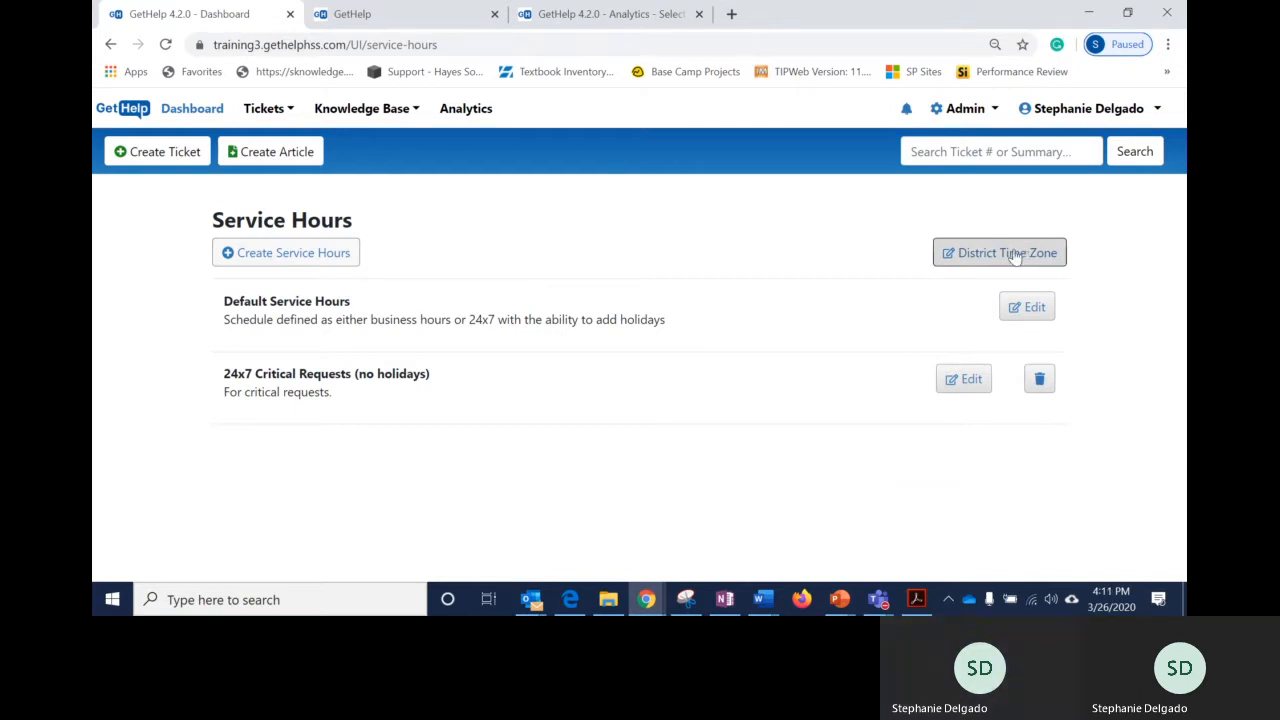
View the available time zones in the District Time Zone settings and close them without updating.
click(960, 252)
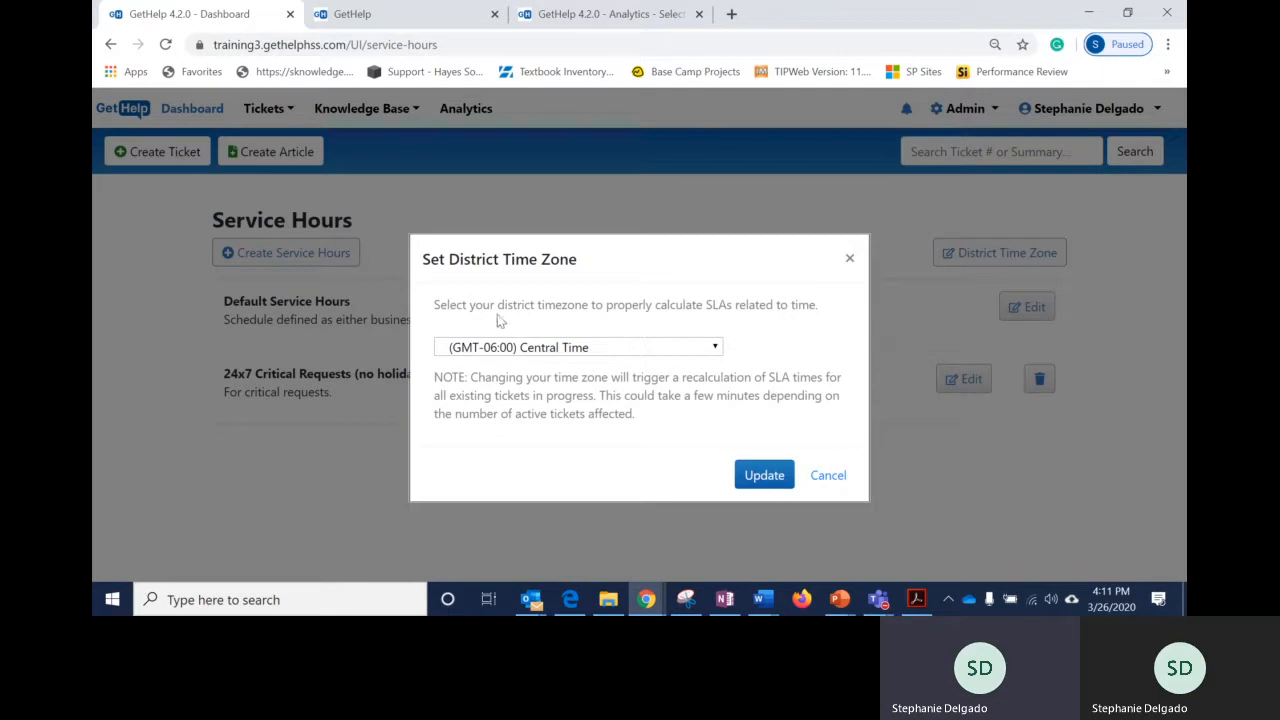
click(716, 348)
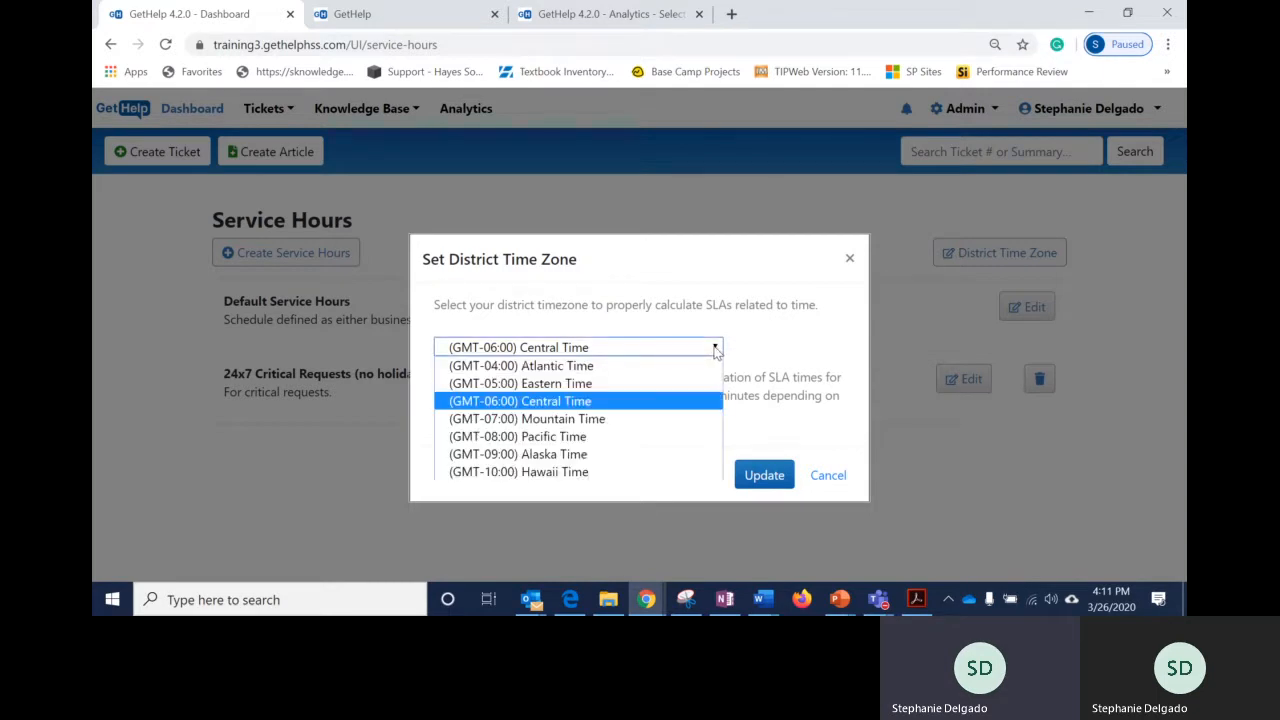
click(812, 334)
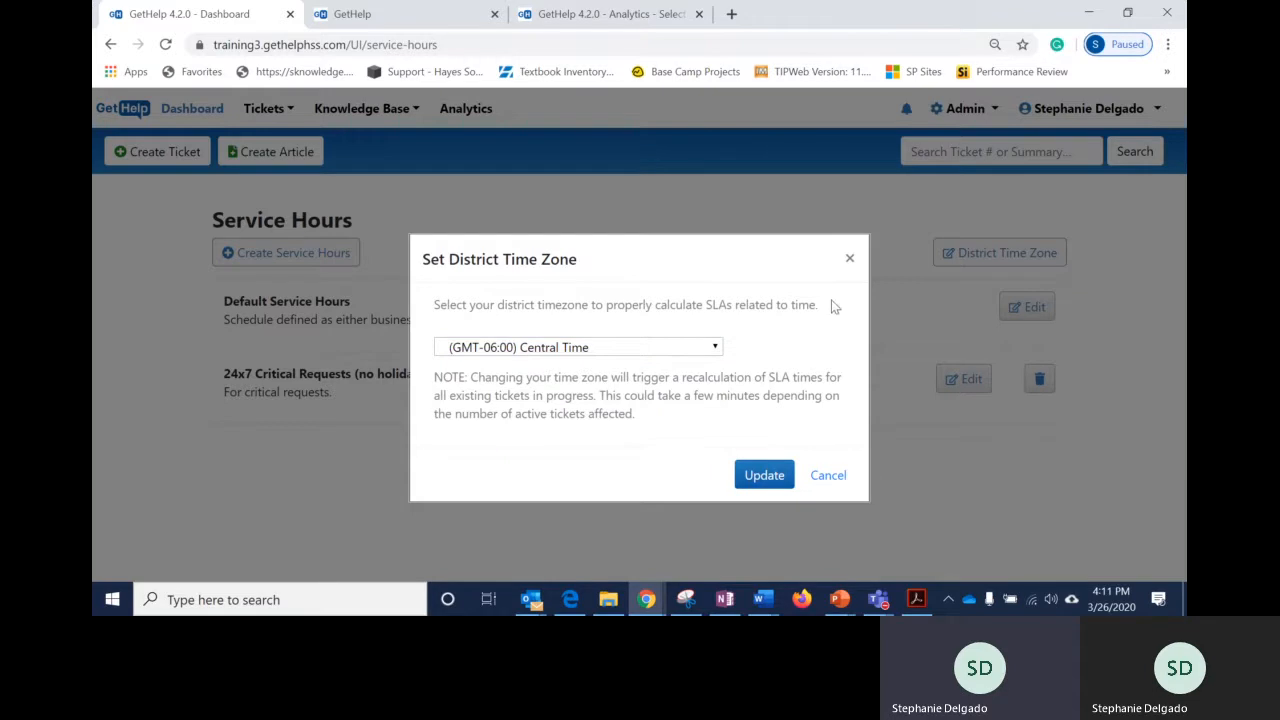
click(848, 259)
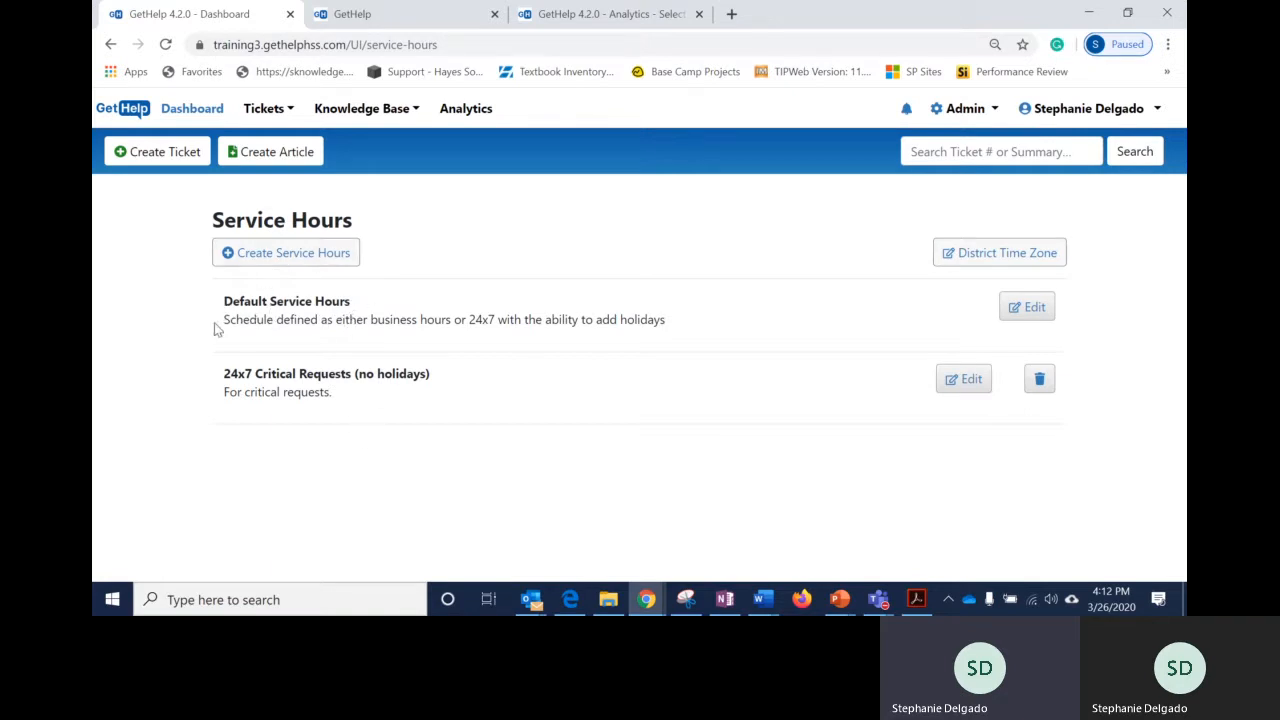
Review the details, work days and hours, and holiday options for creating new service hours, and cancel the form.
click(308, 257)
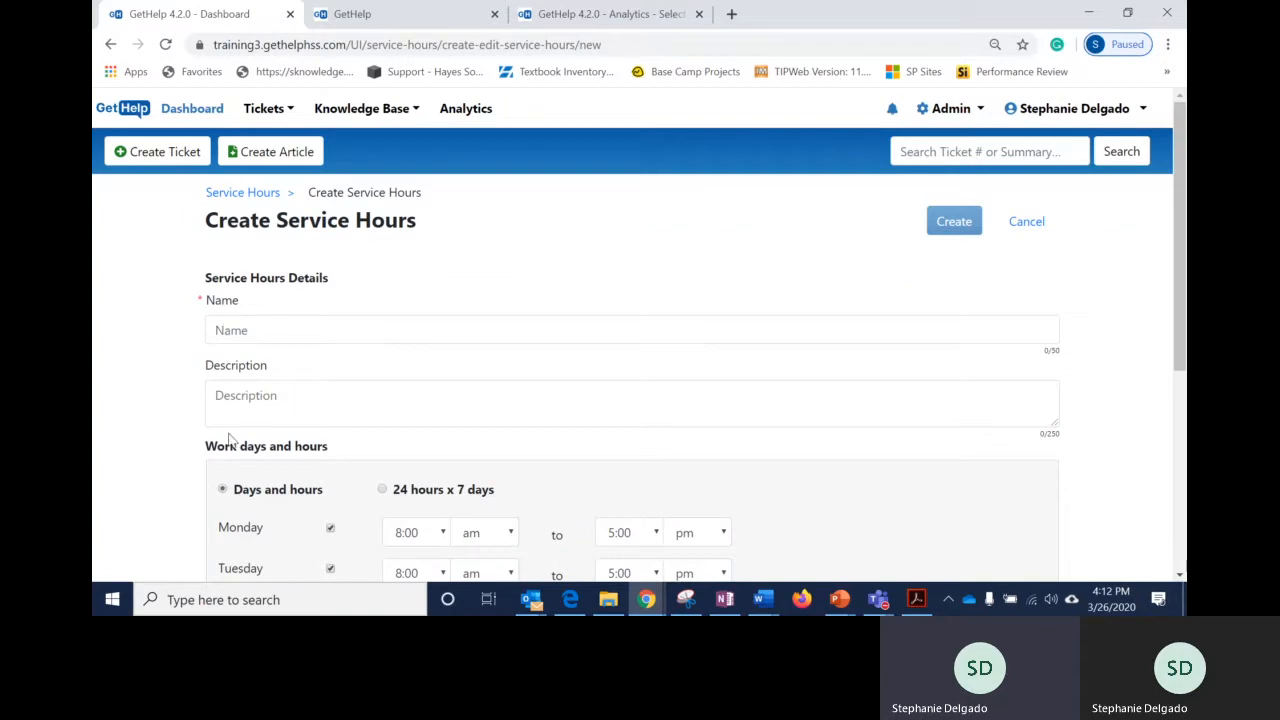
scroll(226, 418, down, 3)
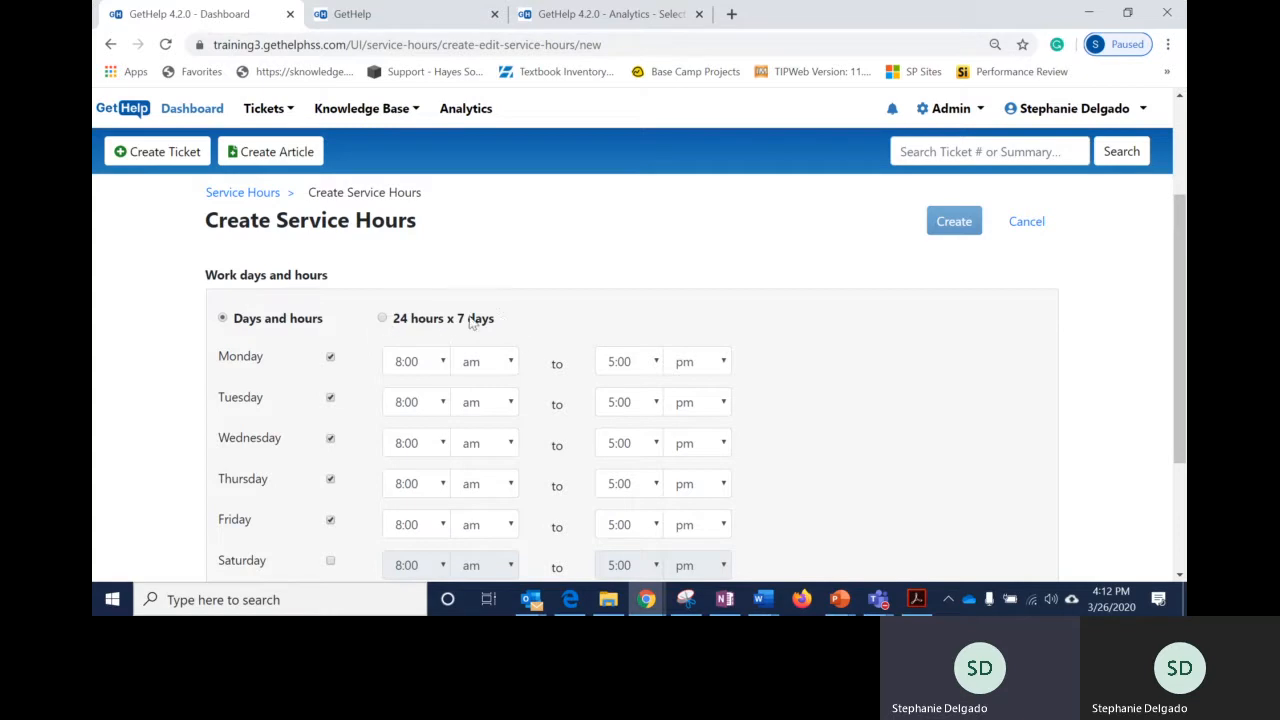
scroll(477, 374, down, 1)
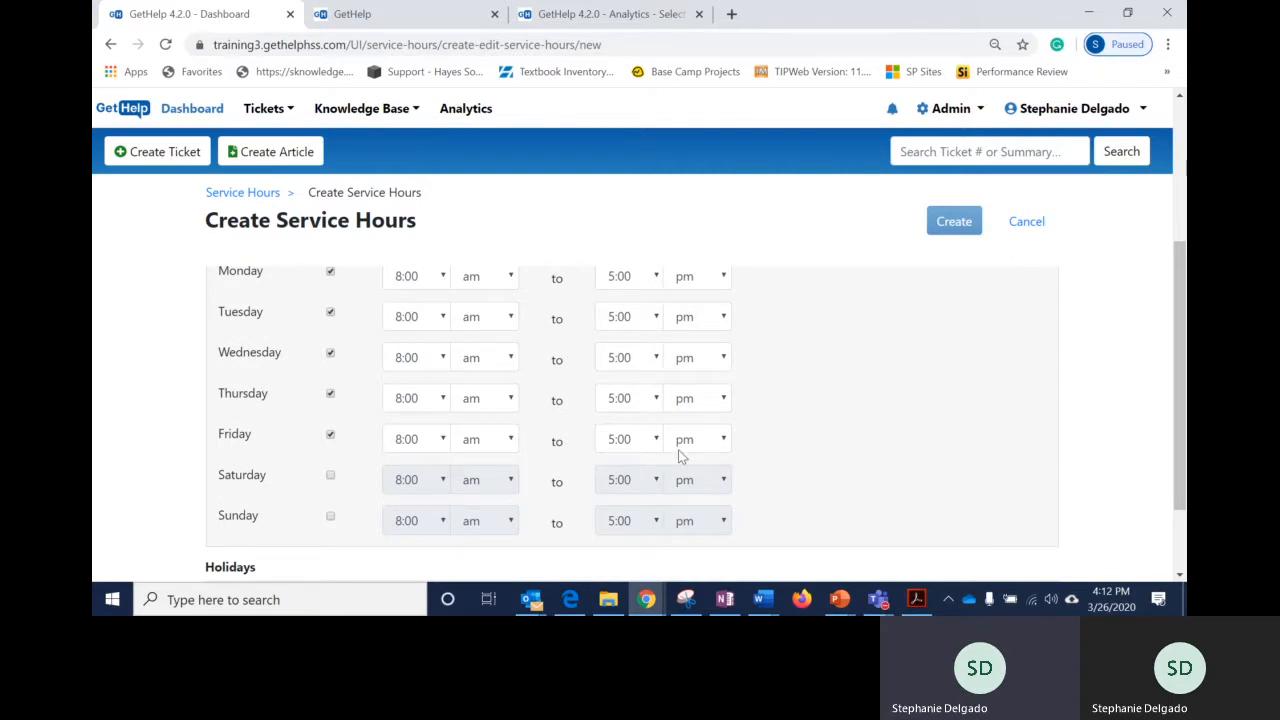
scroll(608, 443, down, 1)
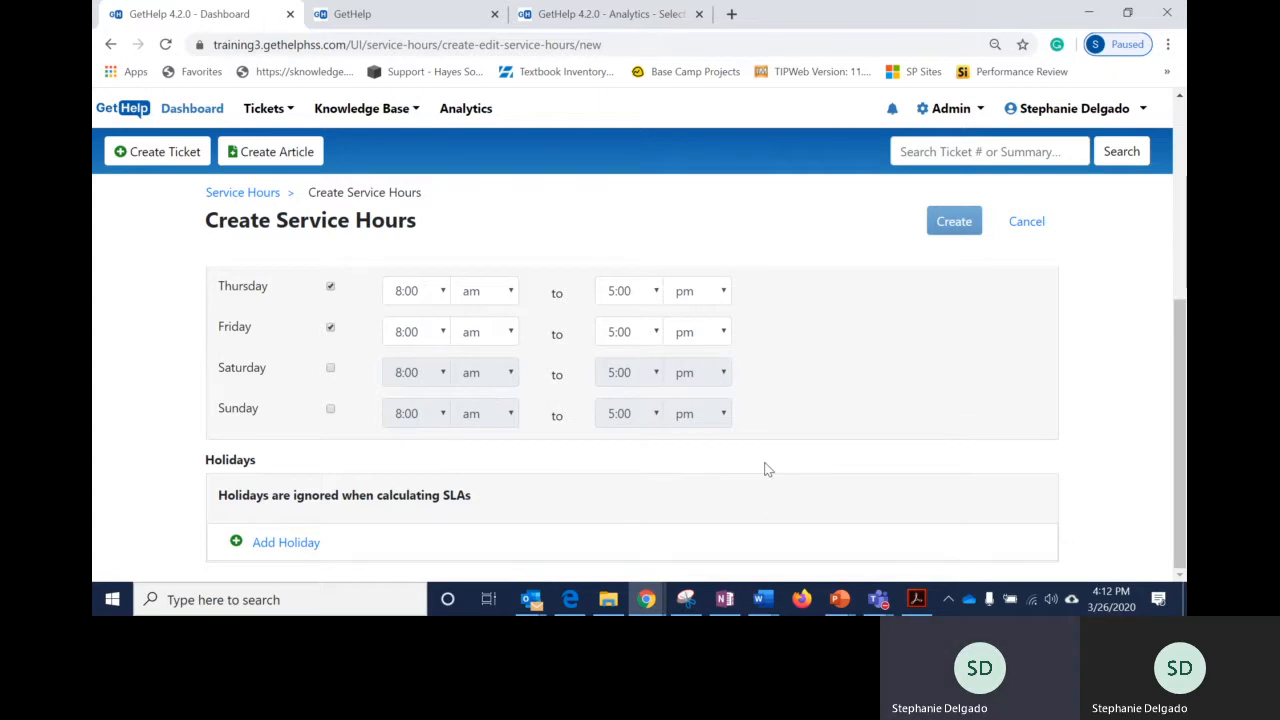
scroll(765, 466, up, 5)
click(1031, 228)
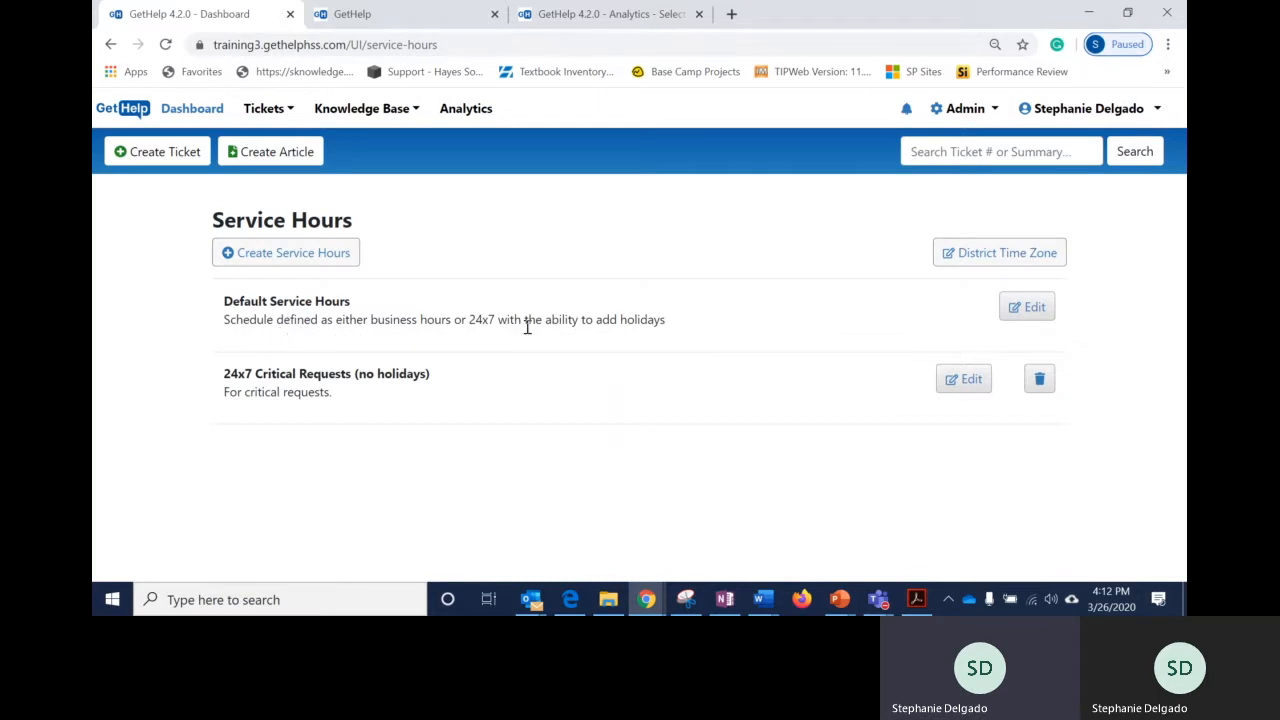
Add Saturday as a work day in the Default Service Hours and save the update, continuing despite possibly affected open tickets.
click(1036, 309)
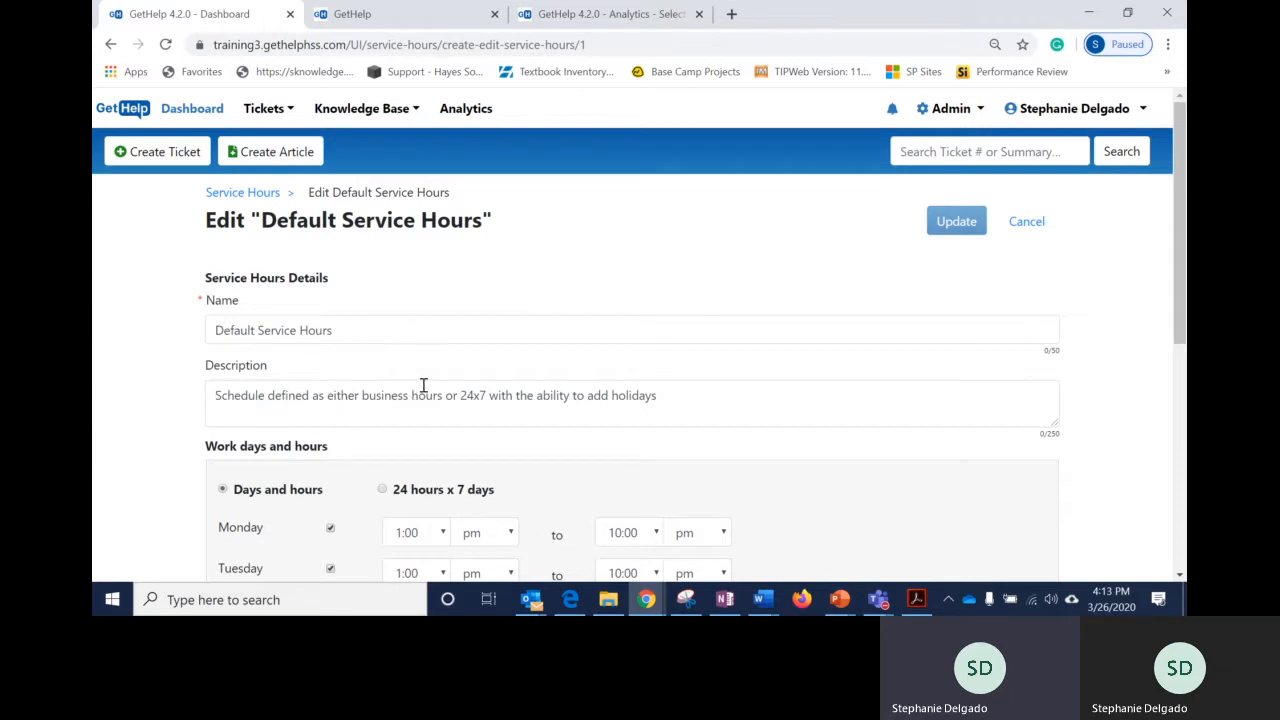
scroll(423, 386, down, 2)
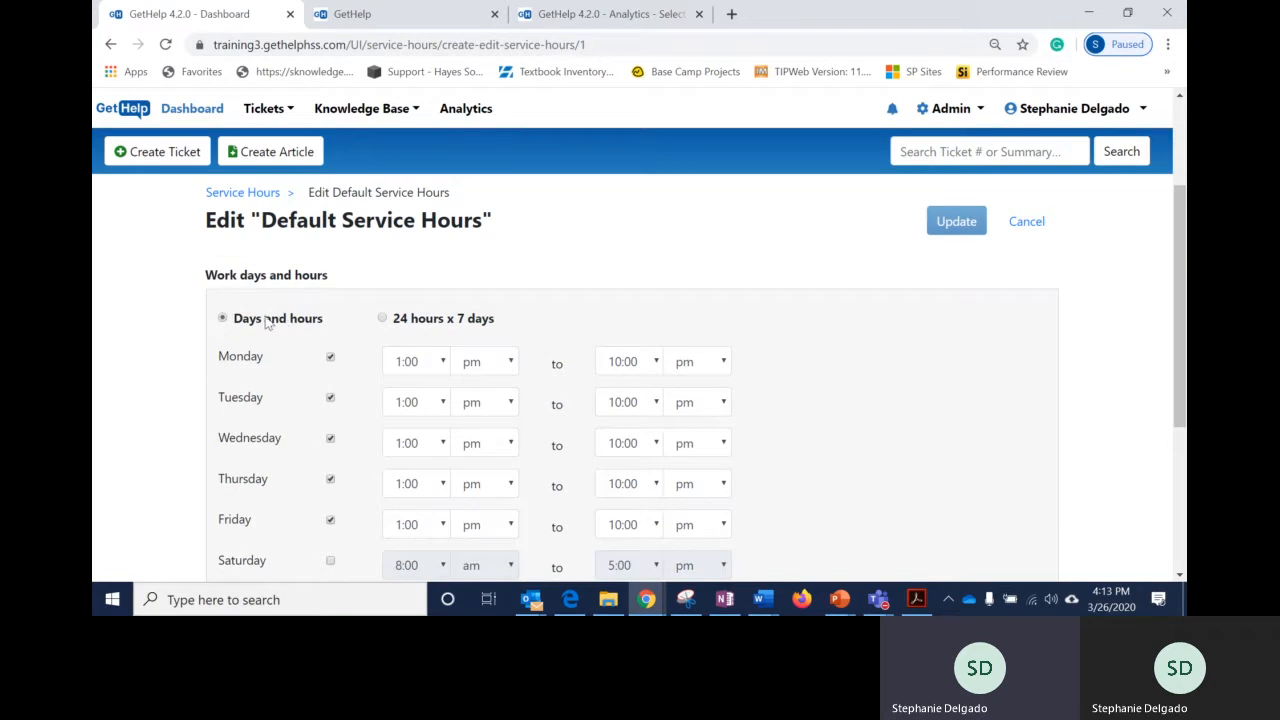
scroll(288, 410, down, 1)
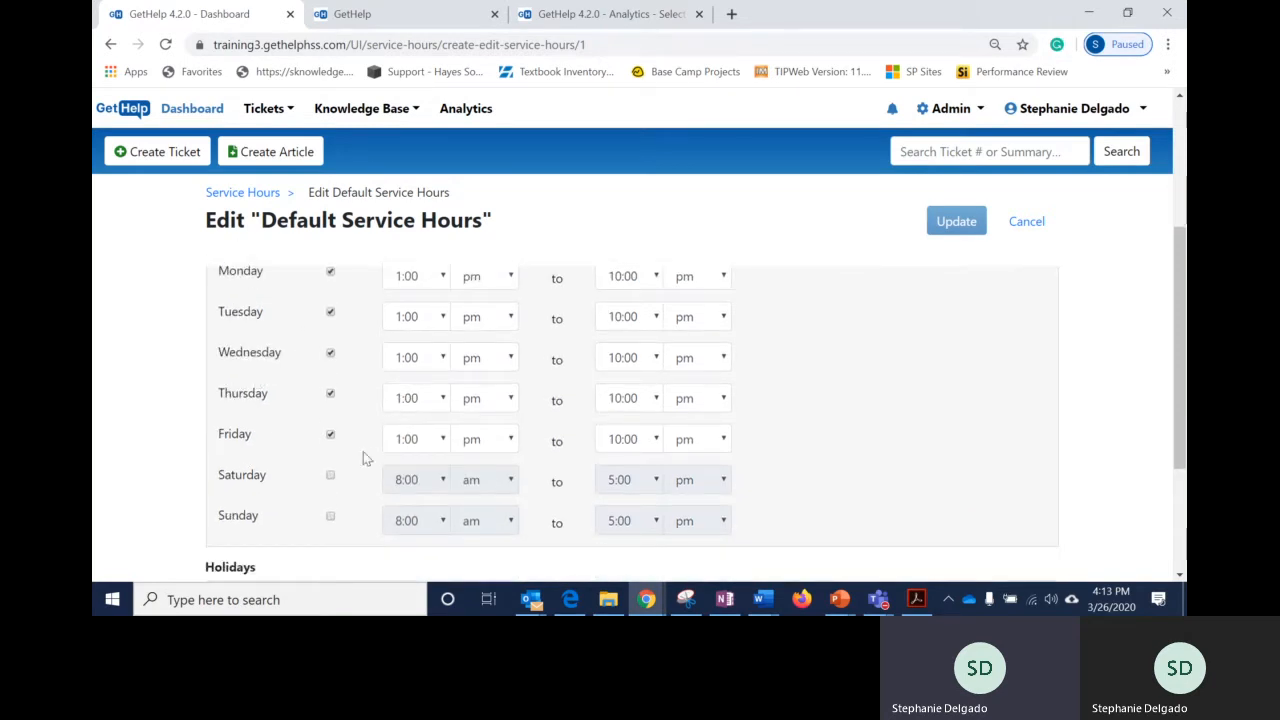
scroll(410, 460, up, 1)
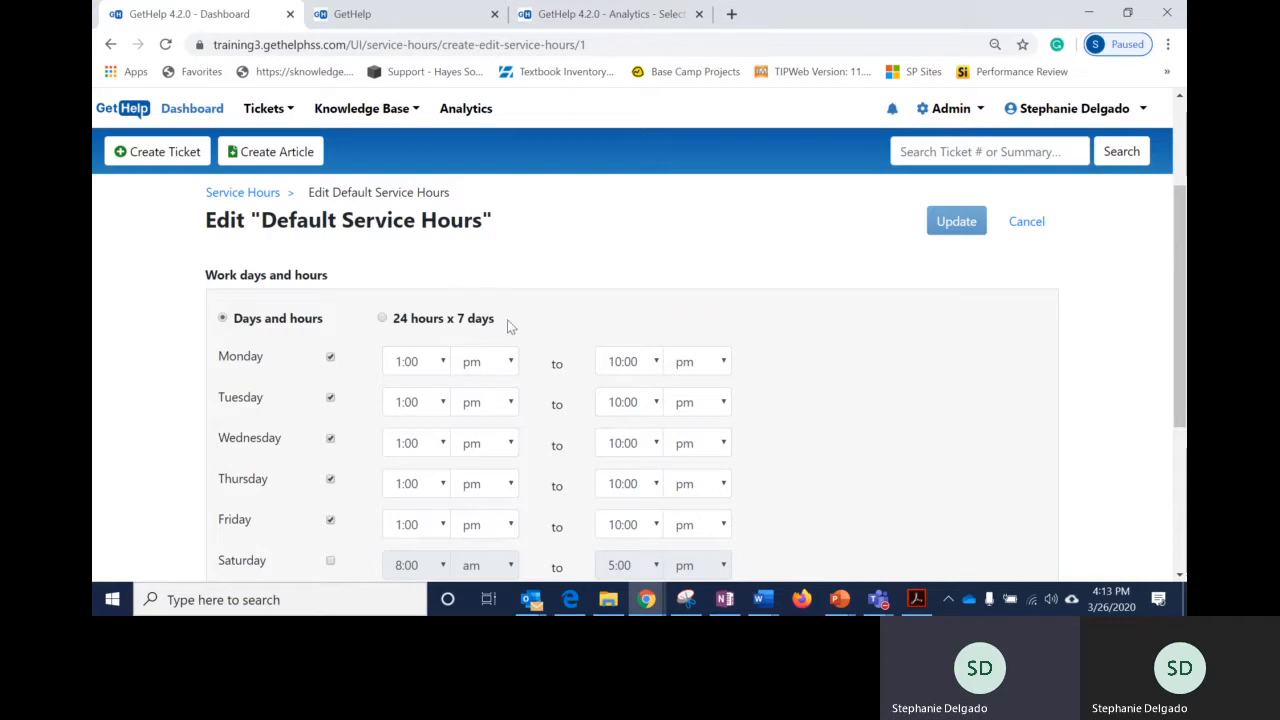
scroll(577, 405, down, 1)
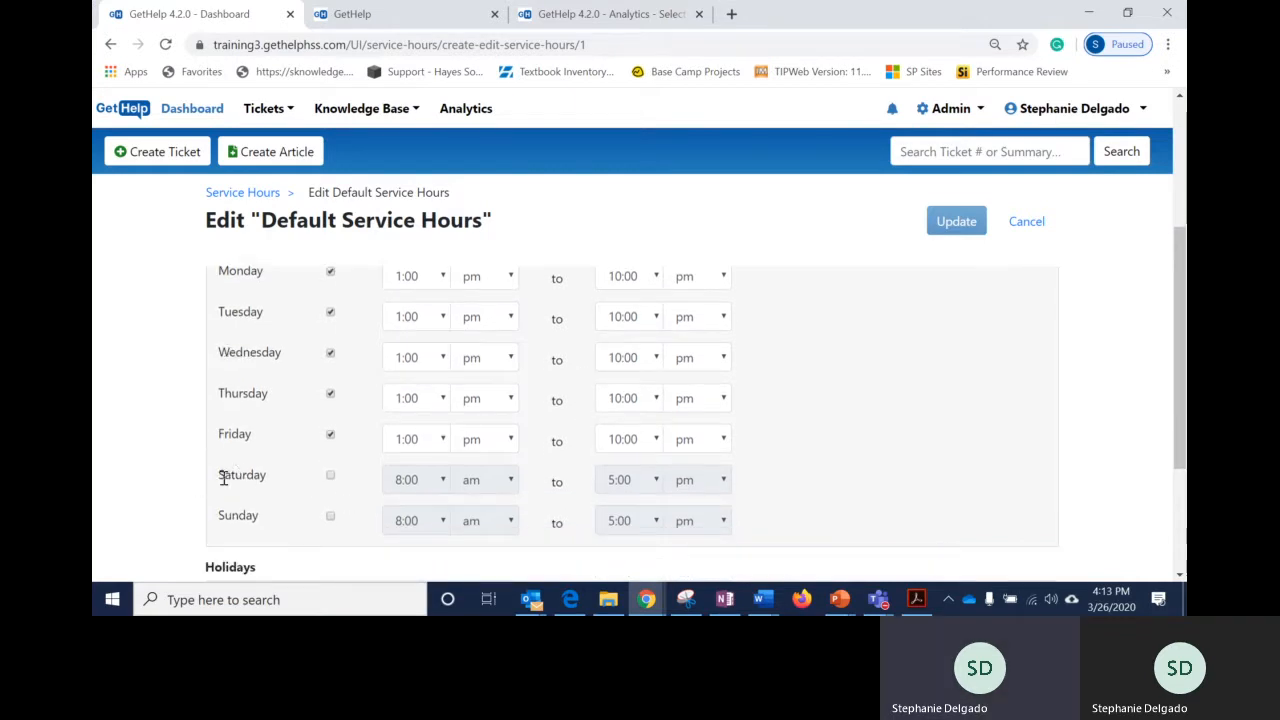
click(331, 477)
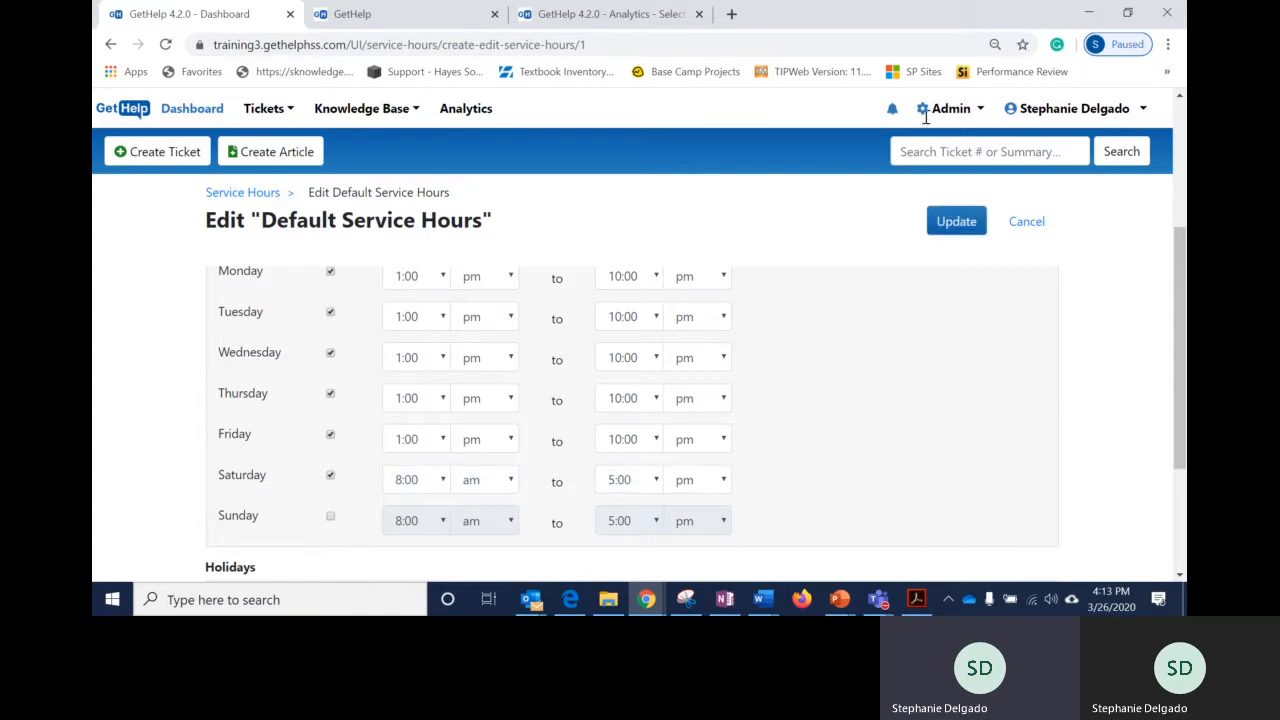
click(956, 221)
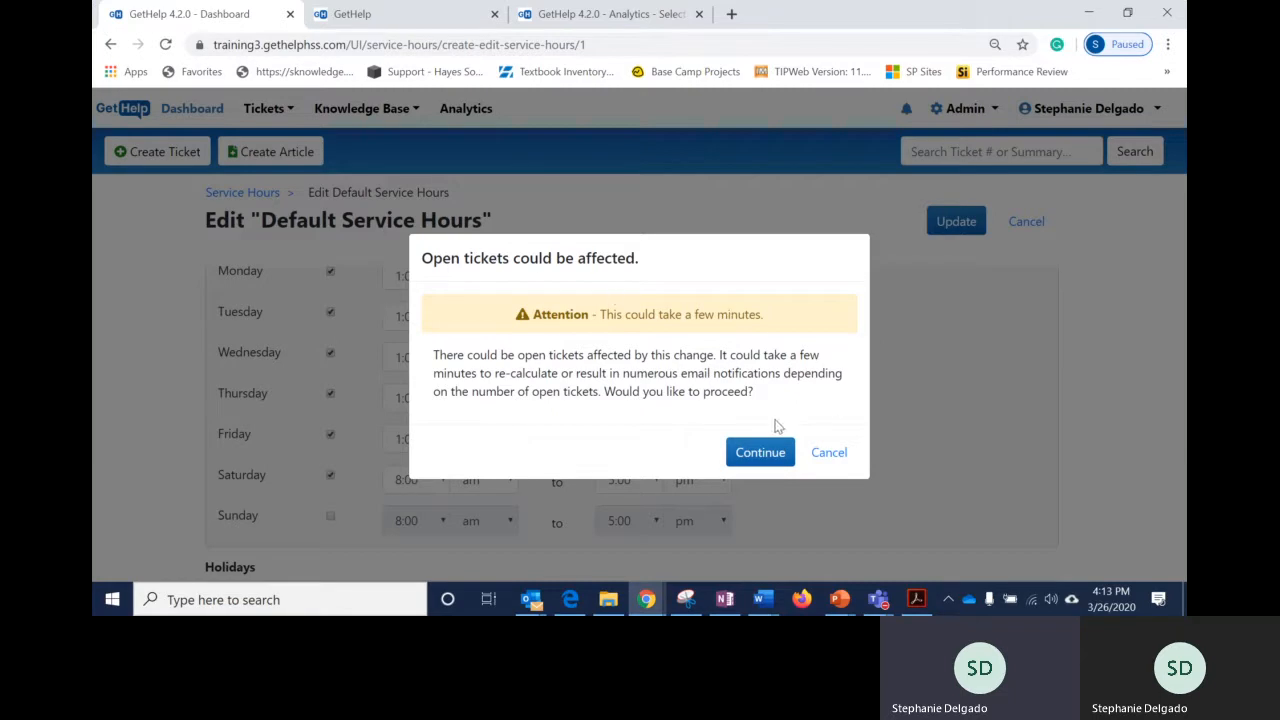
click(757, 455)
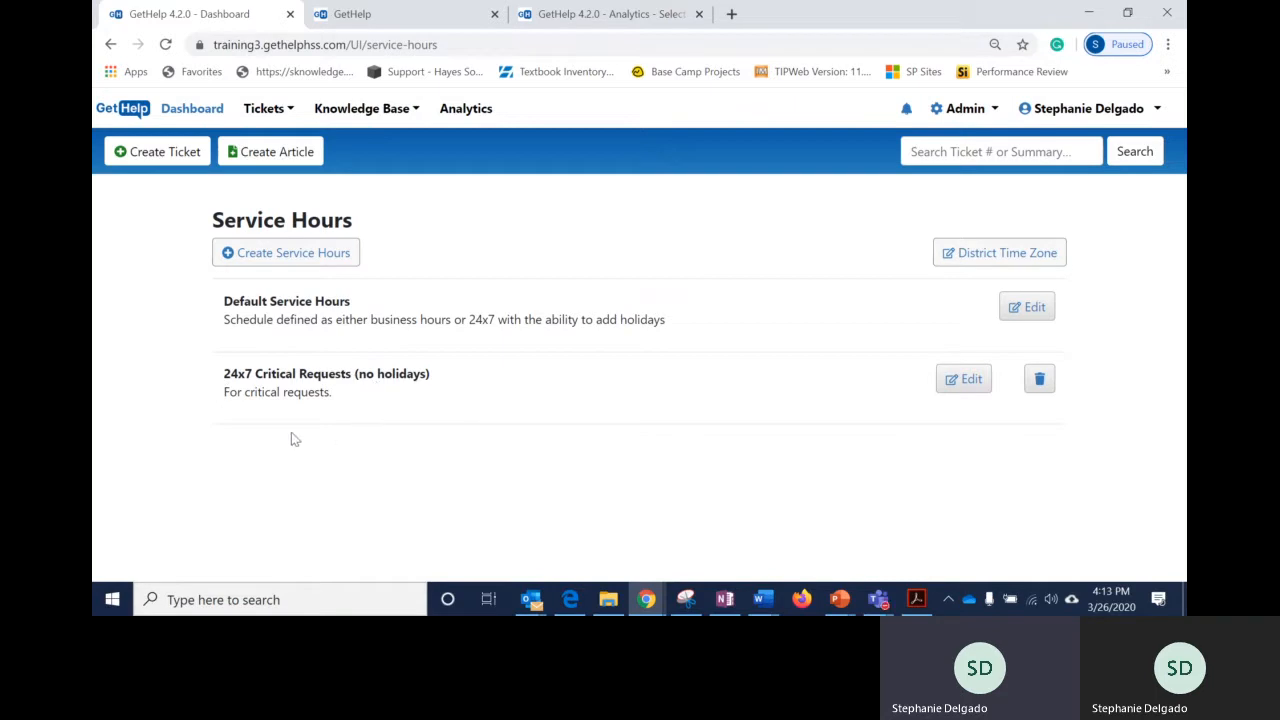
Open the 24x7 Critical Requests (no holidays) service hours for editing and review the work days, hours and holidays.
click(971, 386)
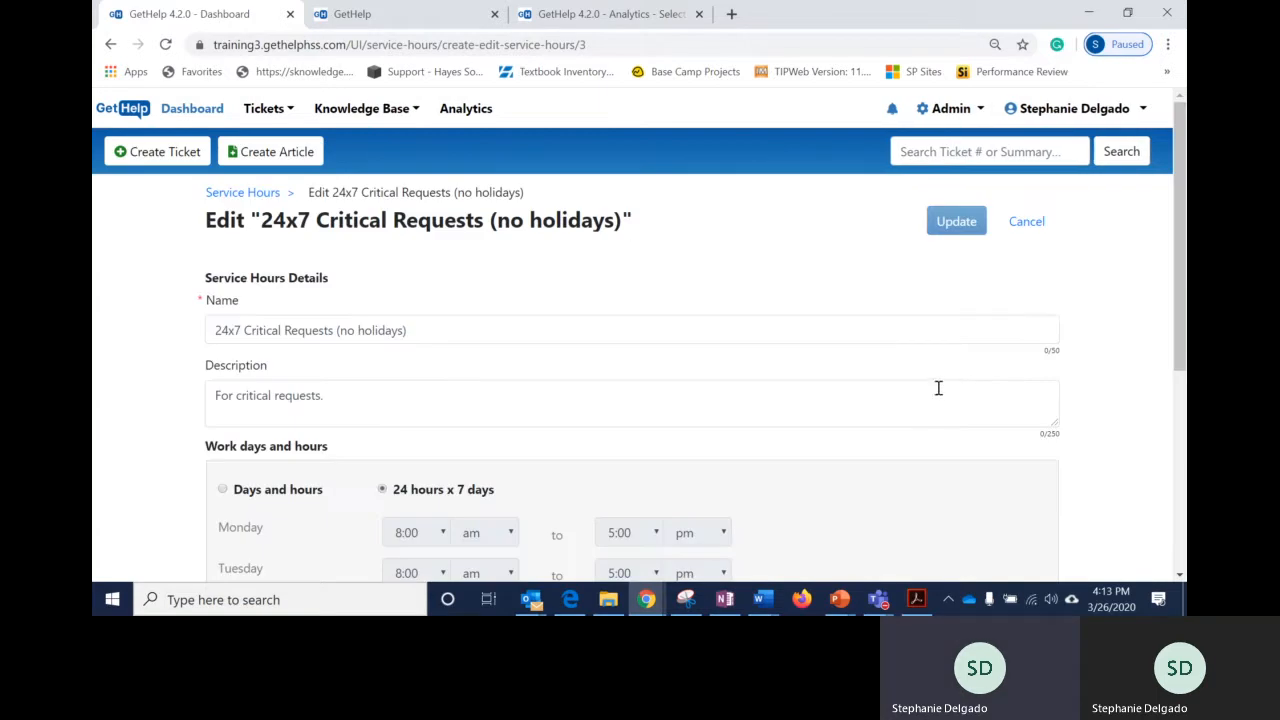
scroll(331, 320, down, 2)
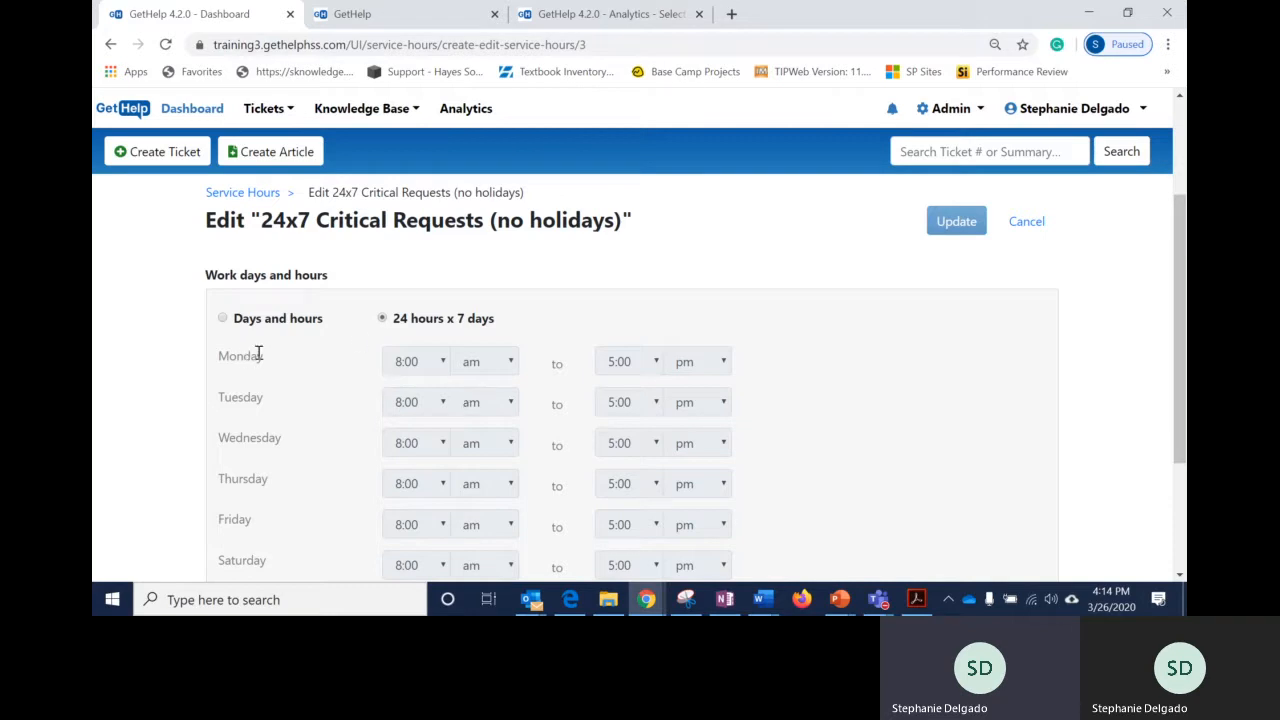
scroll(547, 494, down, 3)
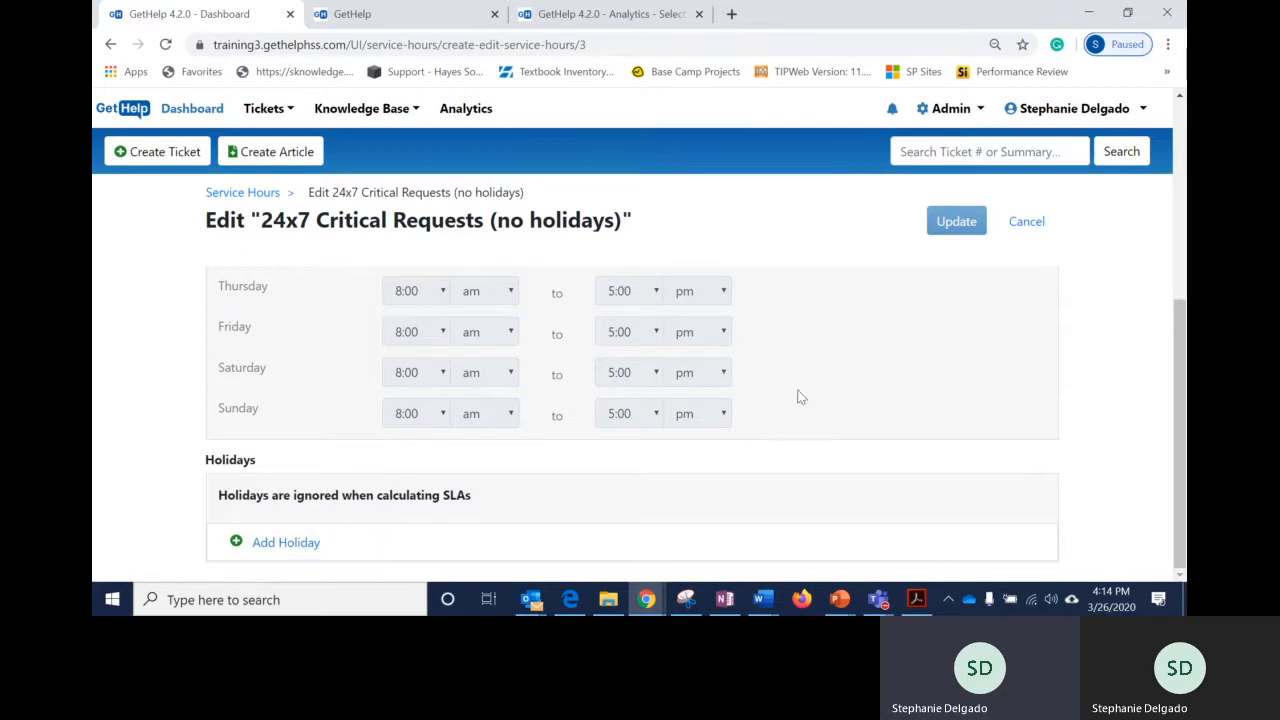
Leave the 24x7 Critical Requests service hours without updating and open the Default Service Hours for editing at its holidays.
click(1020, 228)
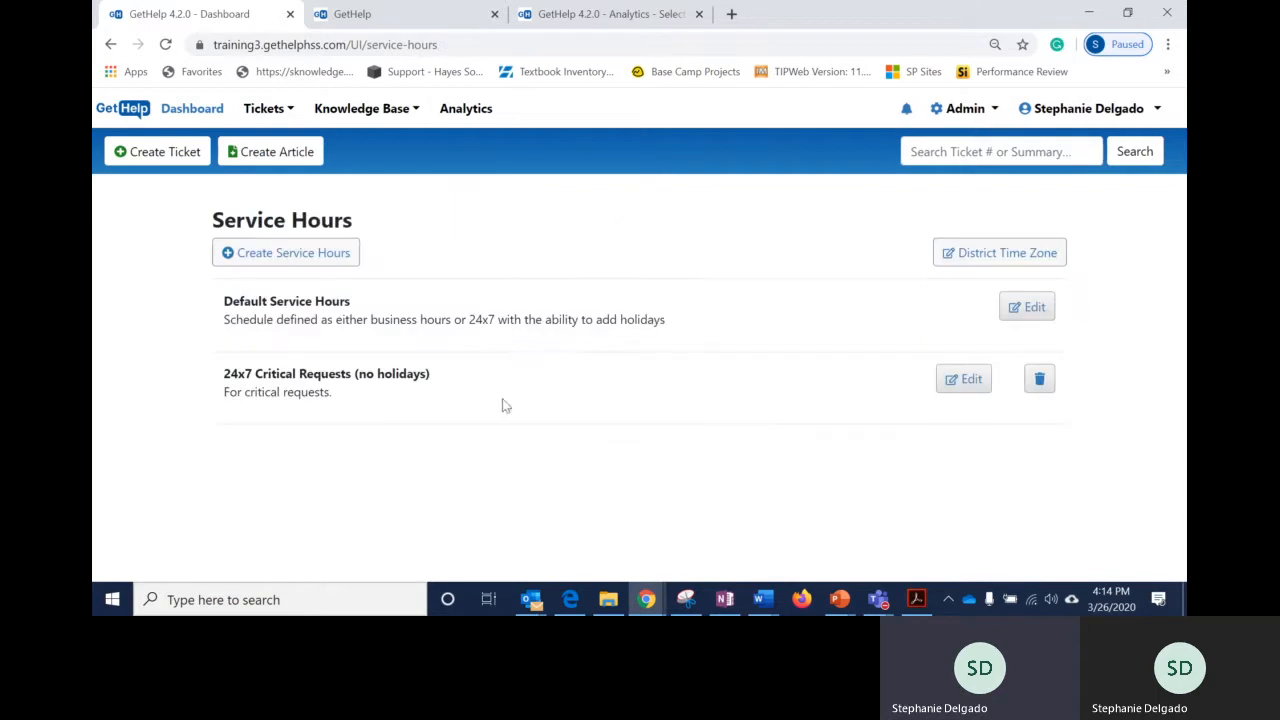
click(1017, 318)
scroll(692, 478, down, 5)
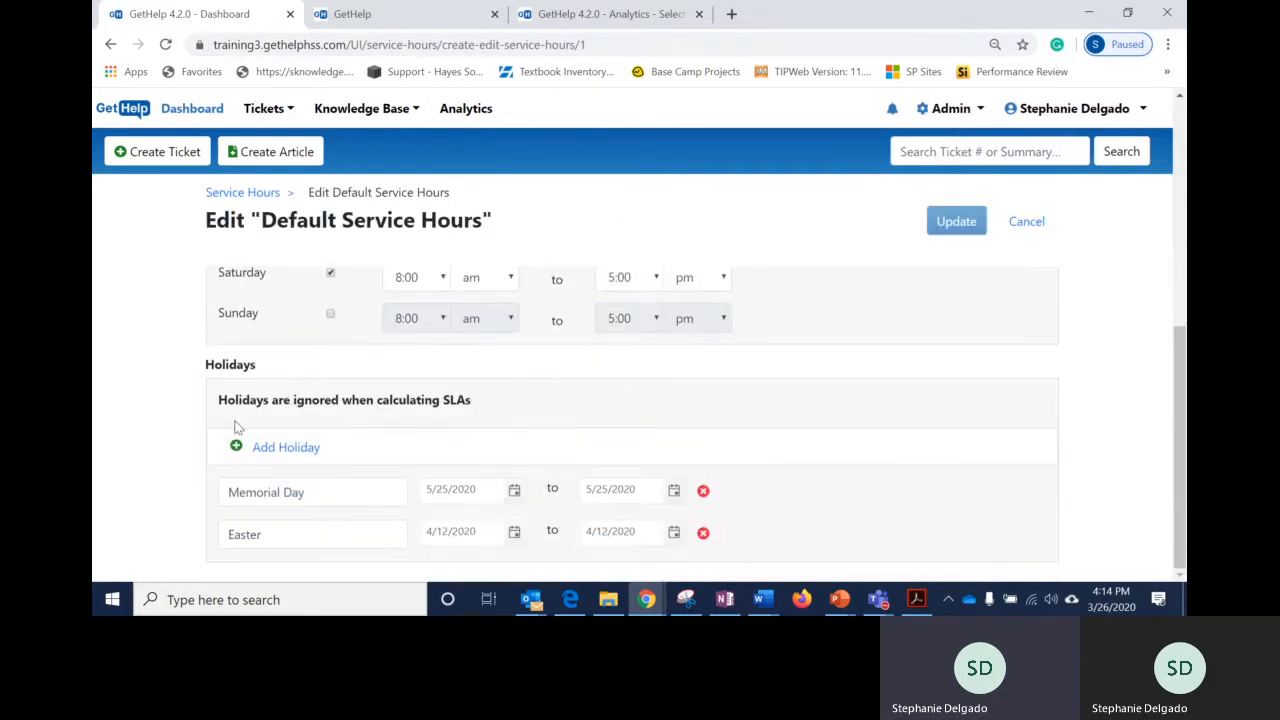
Add an empty holiday row to the Default Service Hours and remove it again.
click(286, 447)
scroll(300, 455, down, 1)
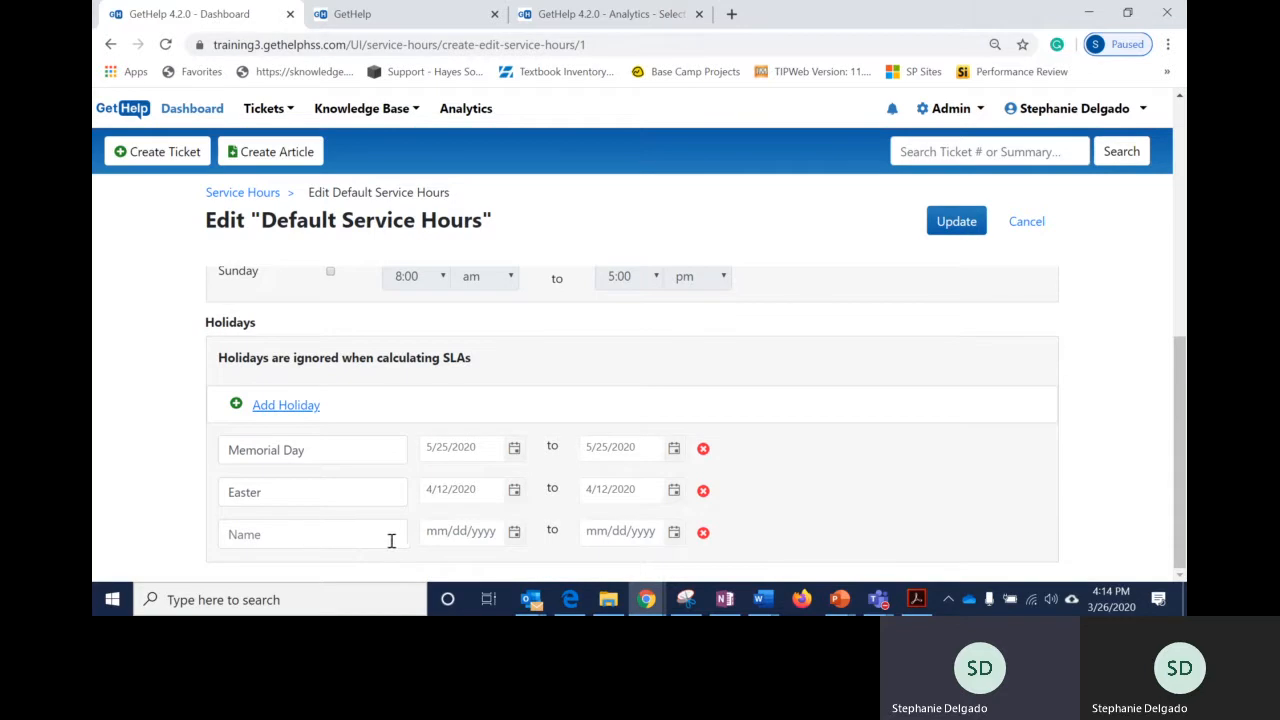
click(704, 535)
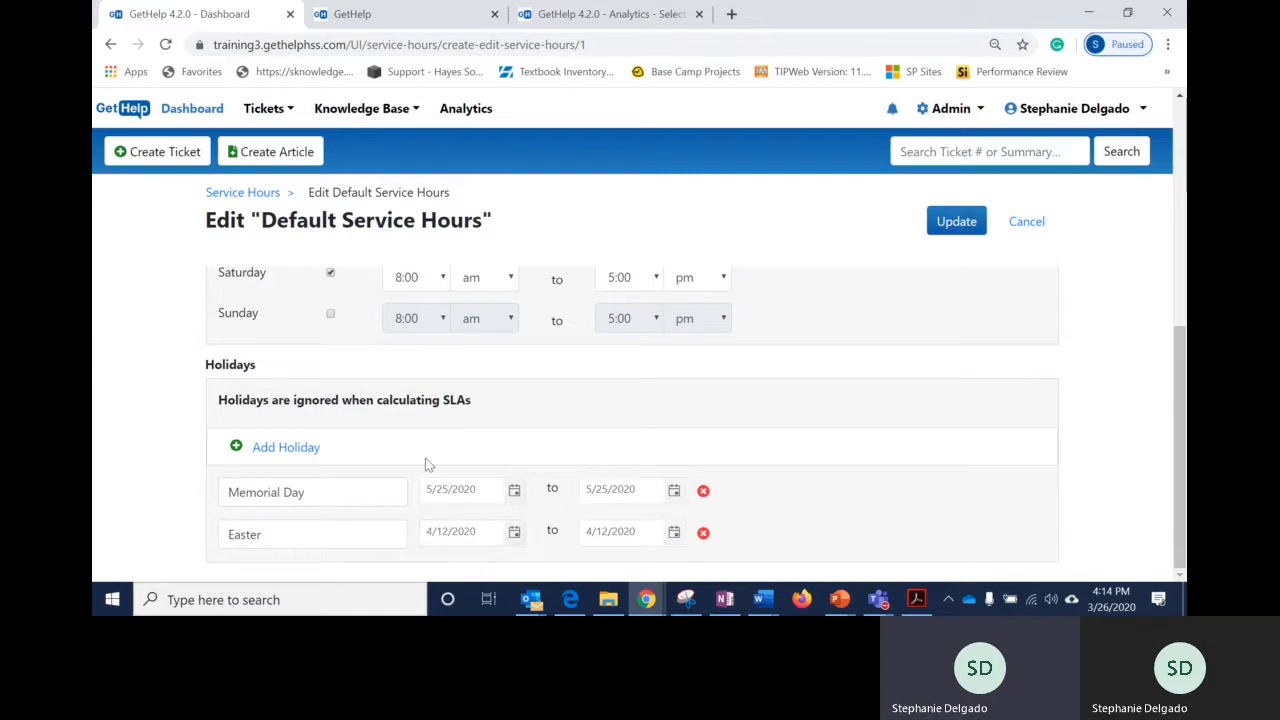
Remove the Easter holiday from the Default Service Hours and save the update, continuing despite possibly affected open tickets.
click(703, 533)
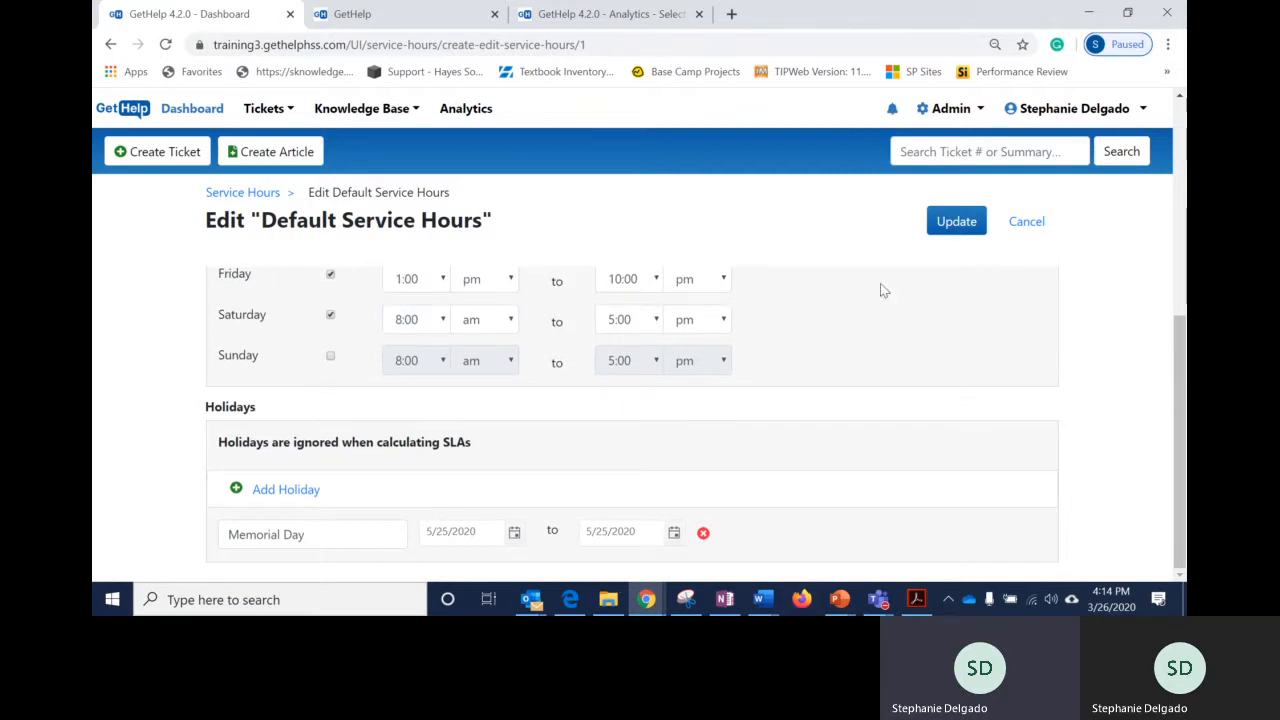
click(958, 224)
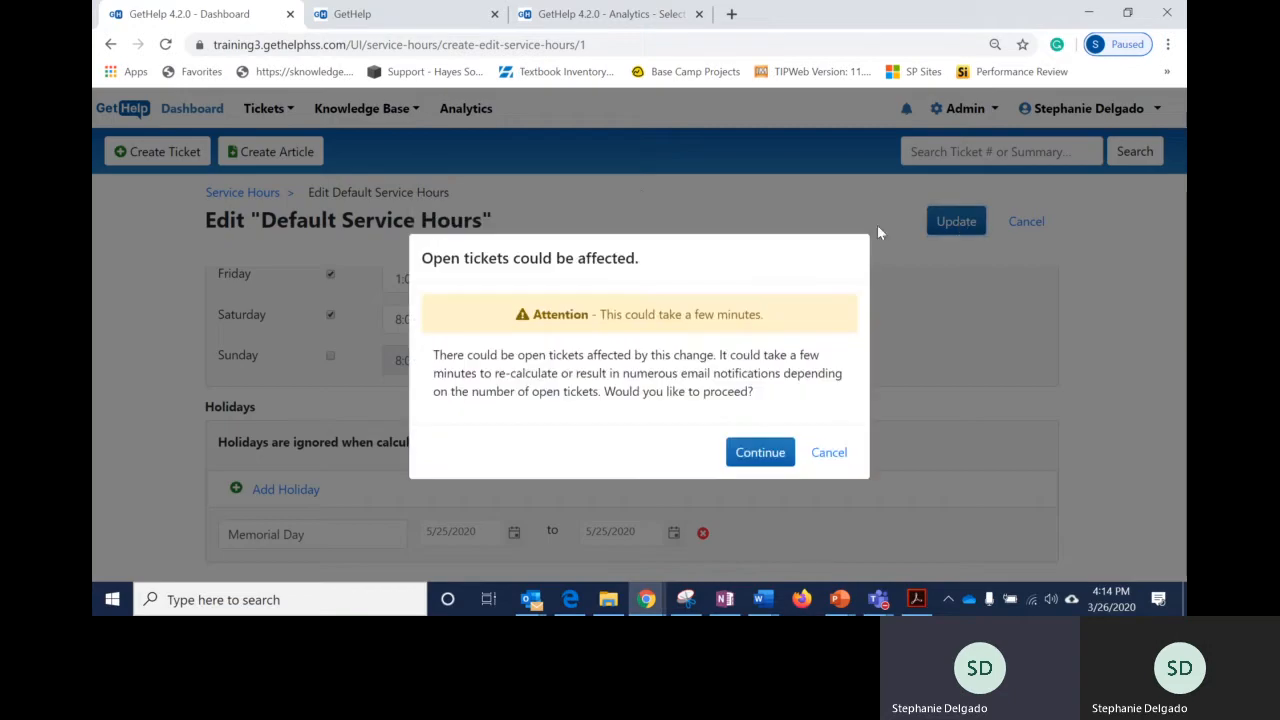
click(772, 458)
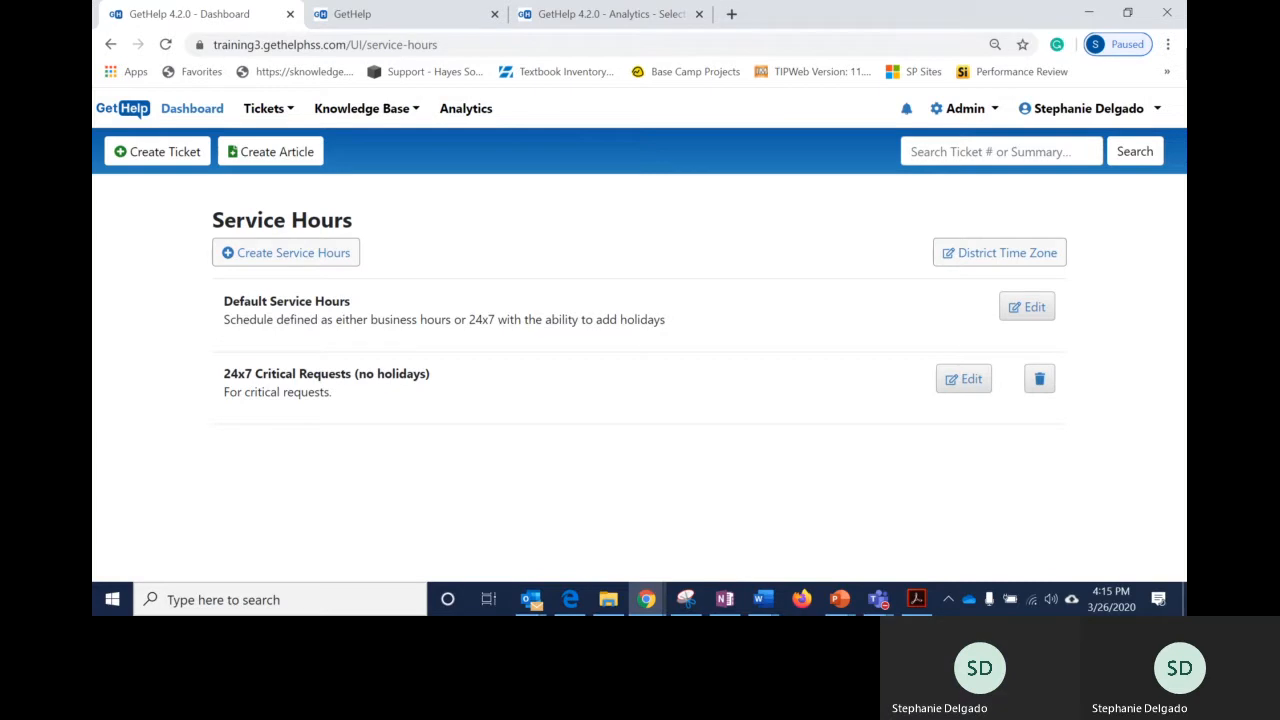
Go to the SLA Targets administration page and open the Default SLA Target for editing.
key(alt+Tab)
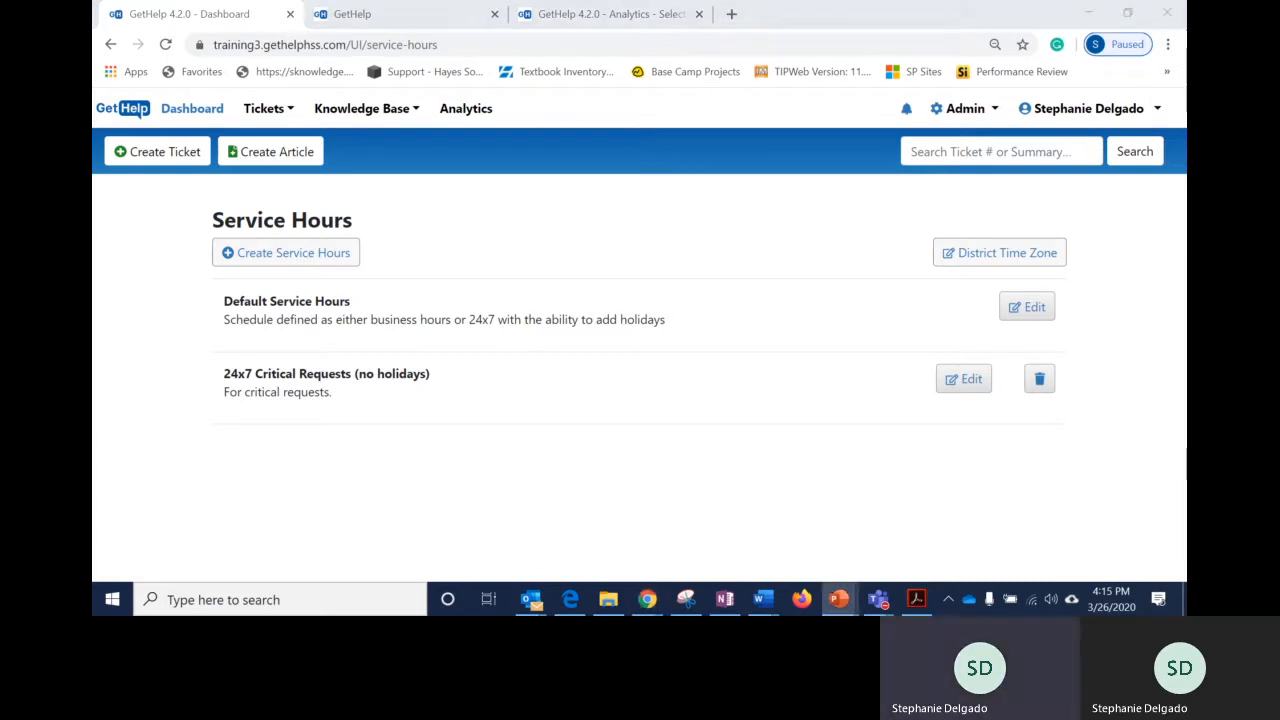
click(966, 117)
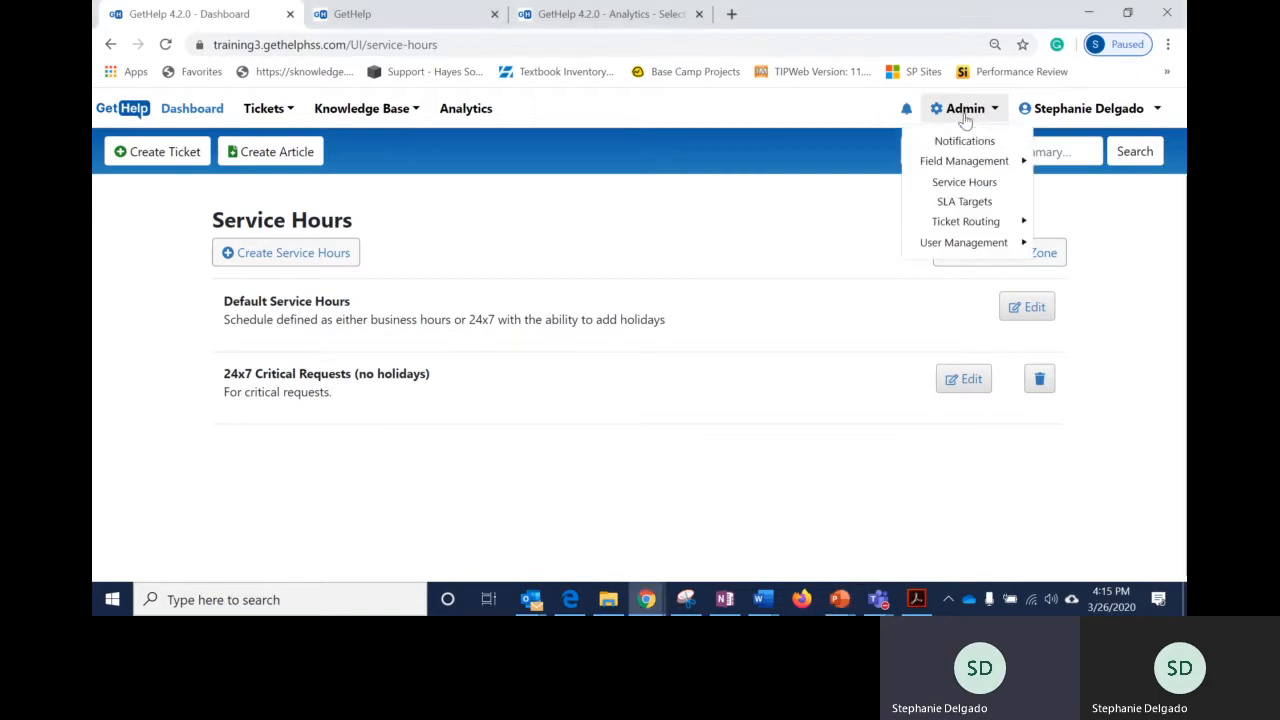
click(966, 201)
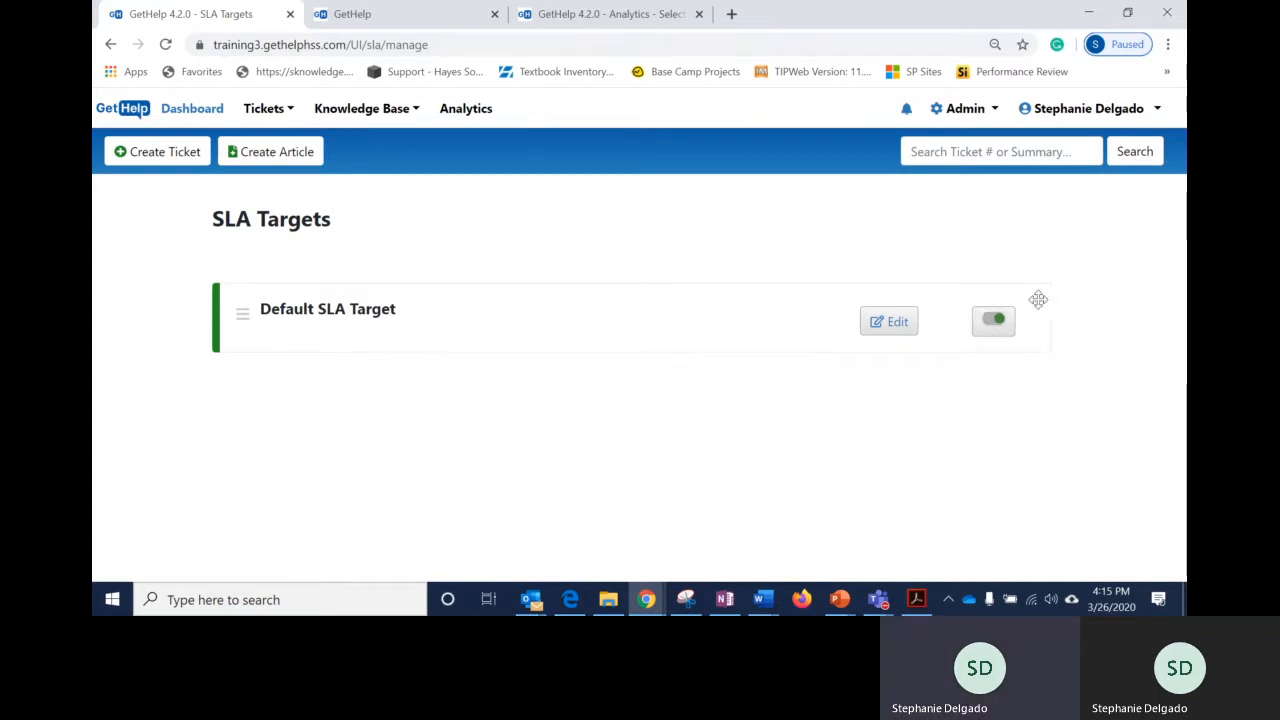
click(884, 328)
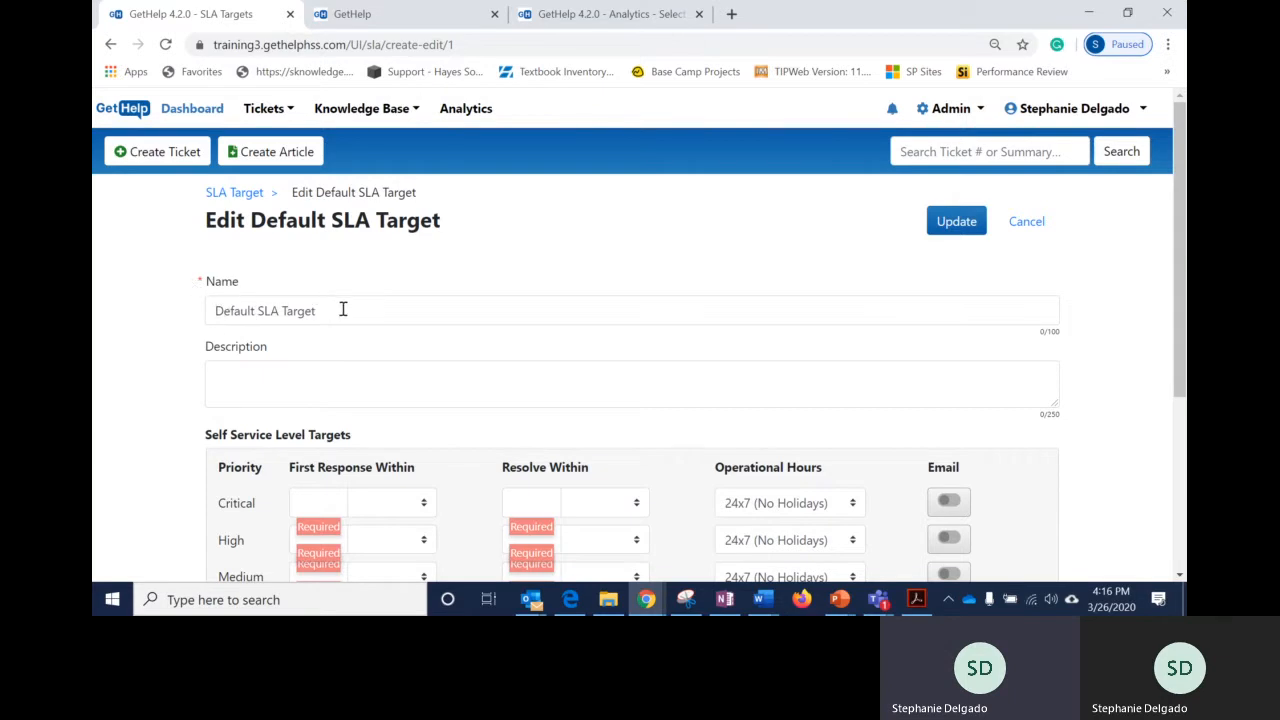
Copy the SLA target's name "Default SLA Target" into its description.
drag(343, 309, 169, 321)
key(ctrl+c)
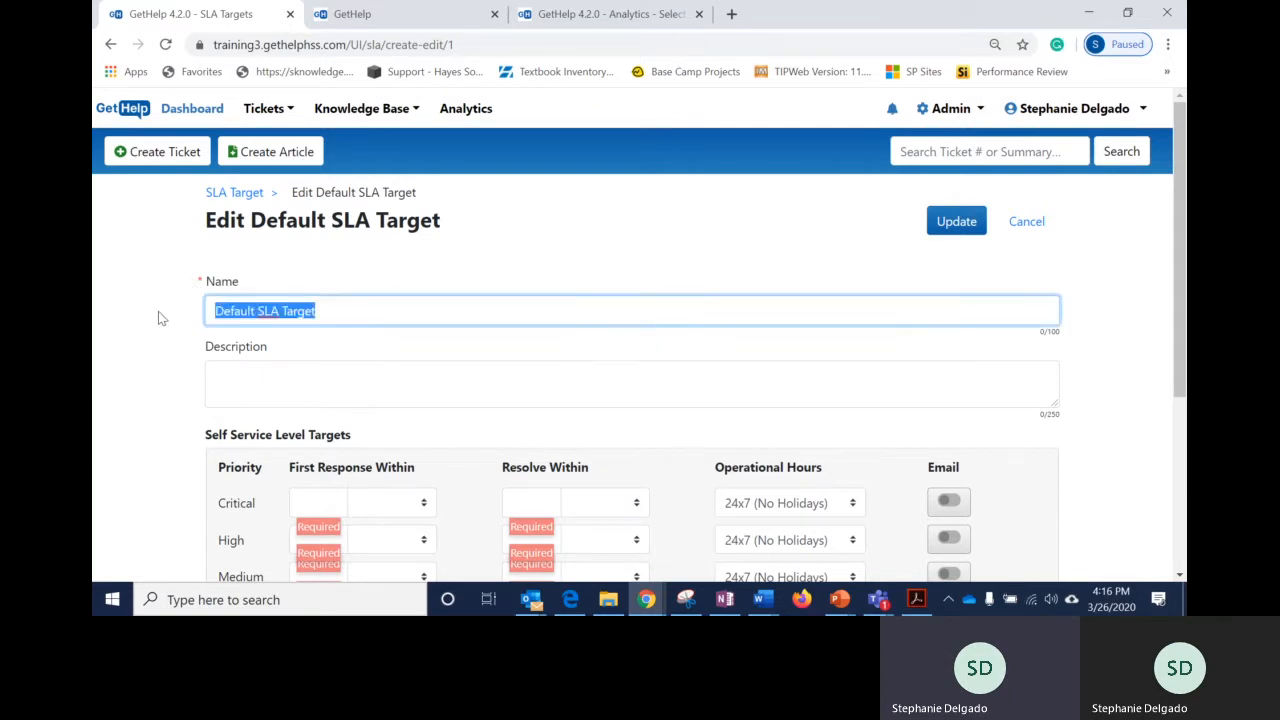
click(237, 371)
key(ctrl+v)
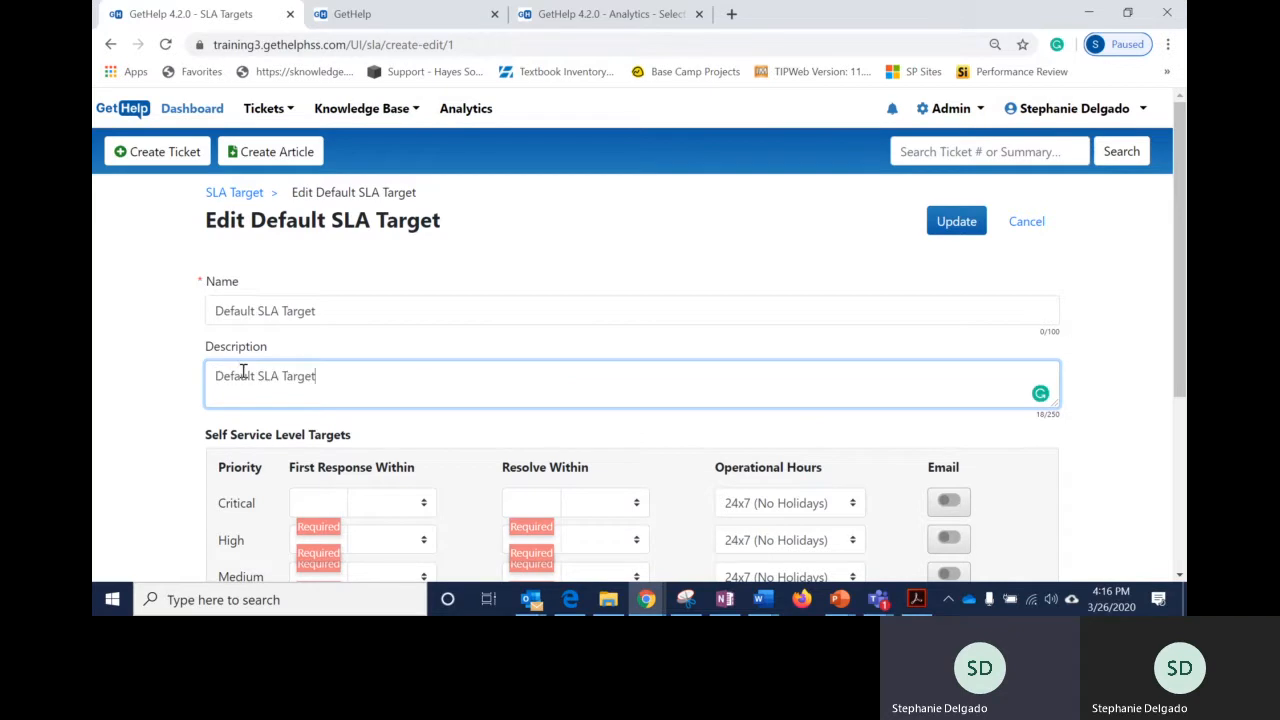
scroll(380, 491, down, 1)
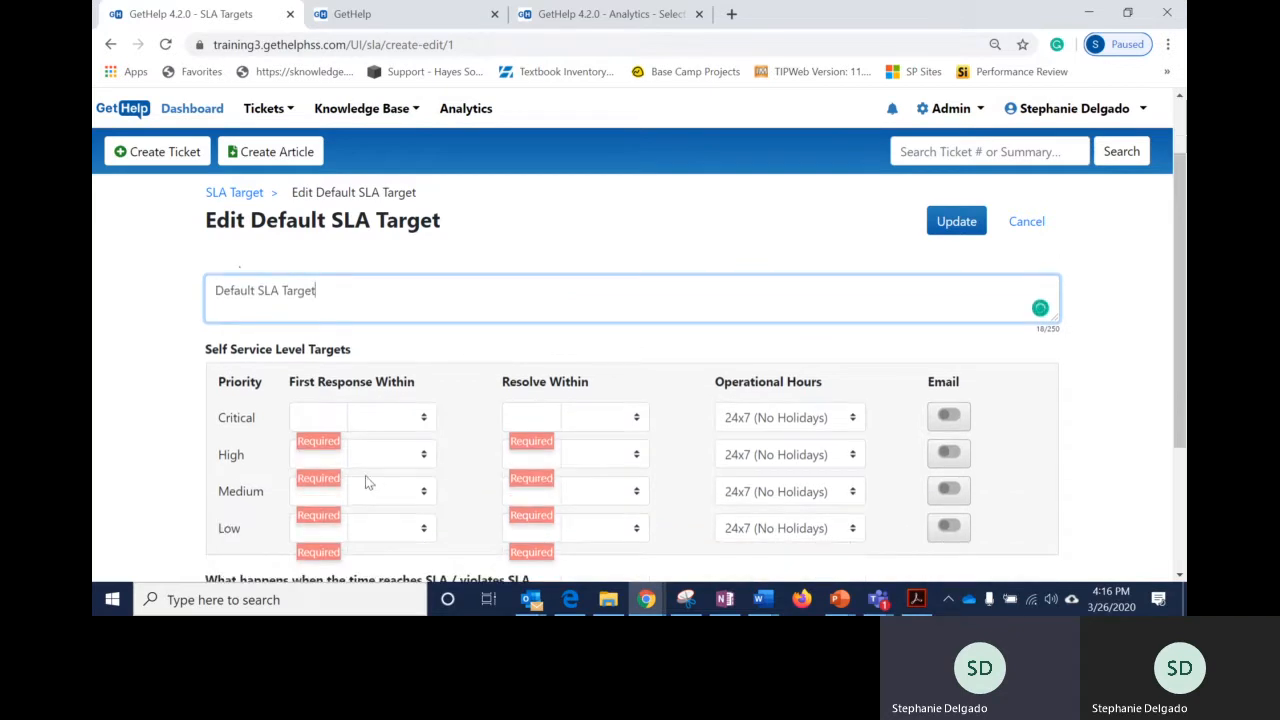
scroll(365, 477, down, 1)
scroll(350, 475, up, 1)
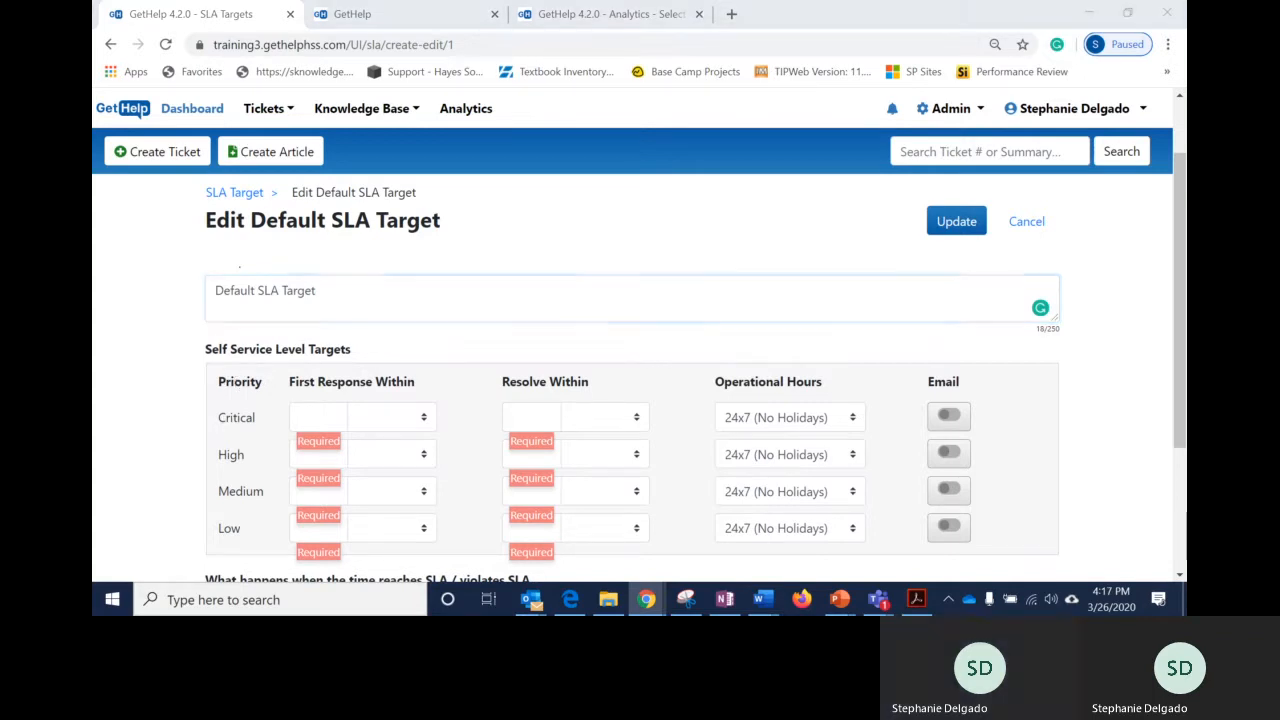
Switch to PowerPoint and collapse the slide thumbnails to view the SLA Targets terminology slide.
key(super+d)
key(super+d)
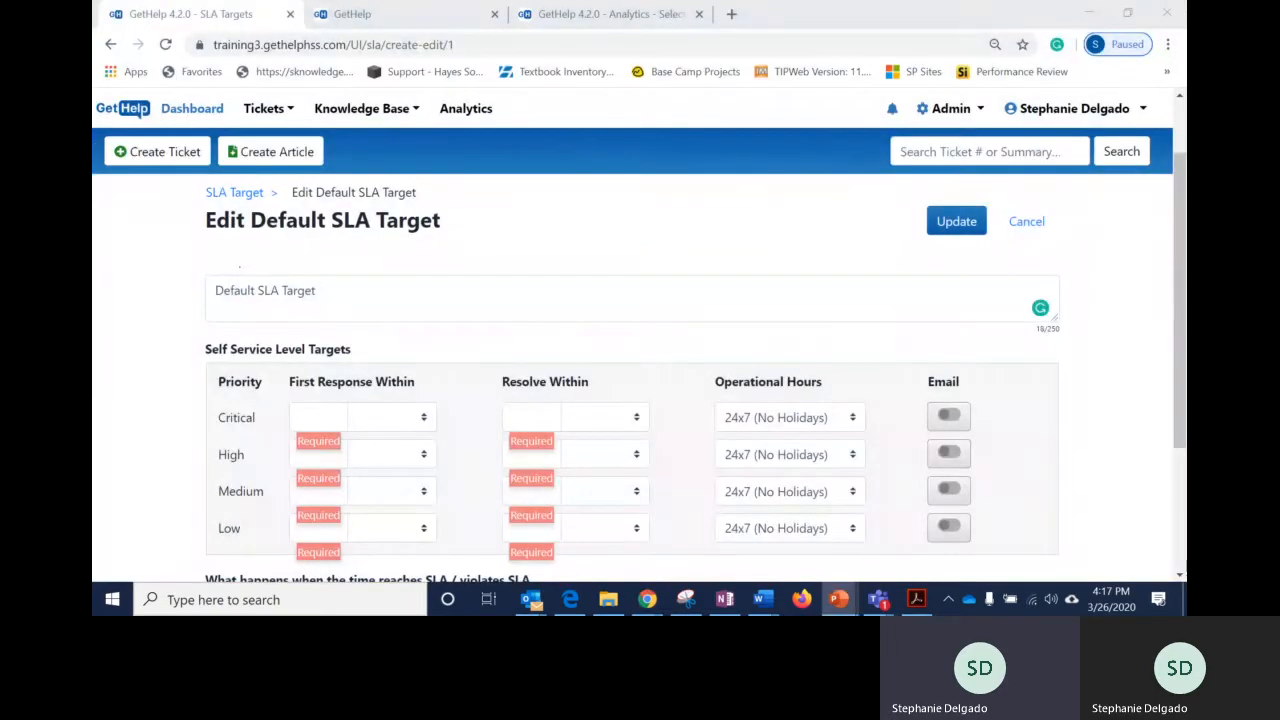
drag(1186, 304, 551, 2)
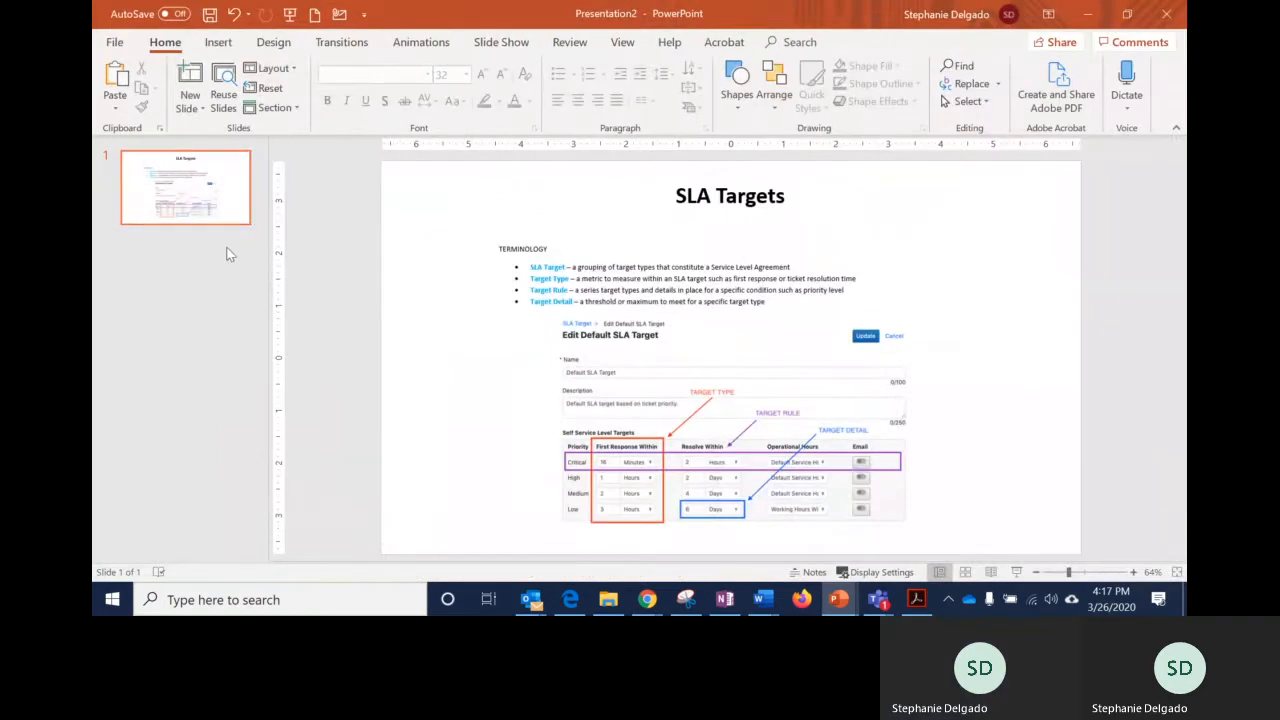
drag(268, 215, 110, 215)
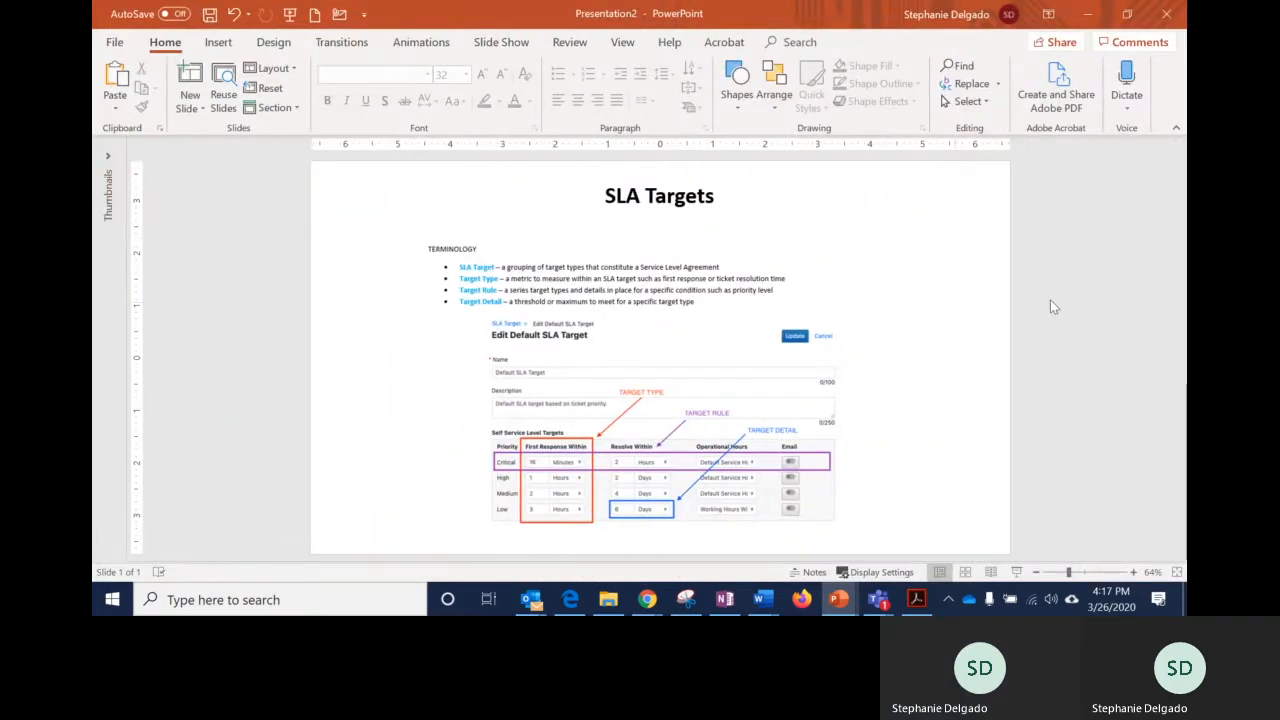
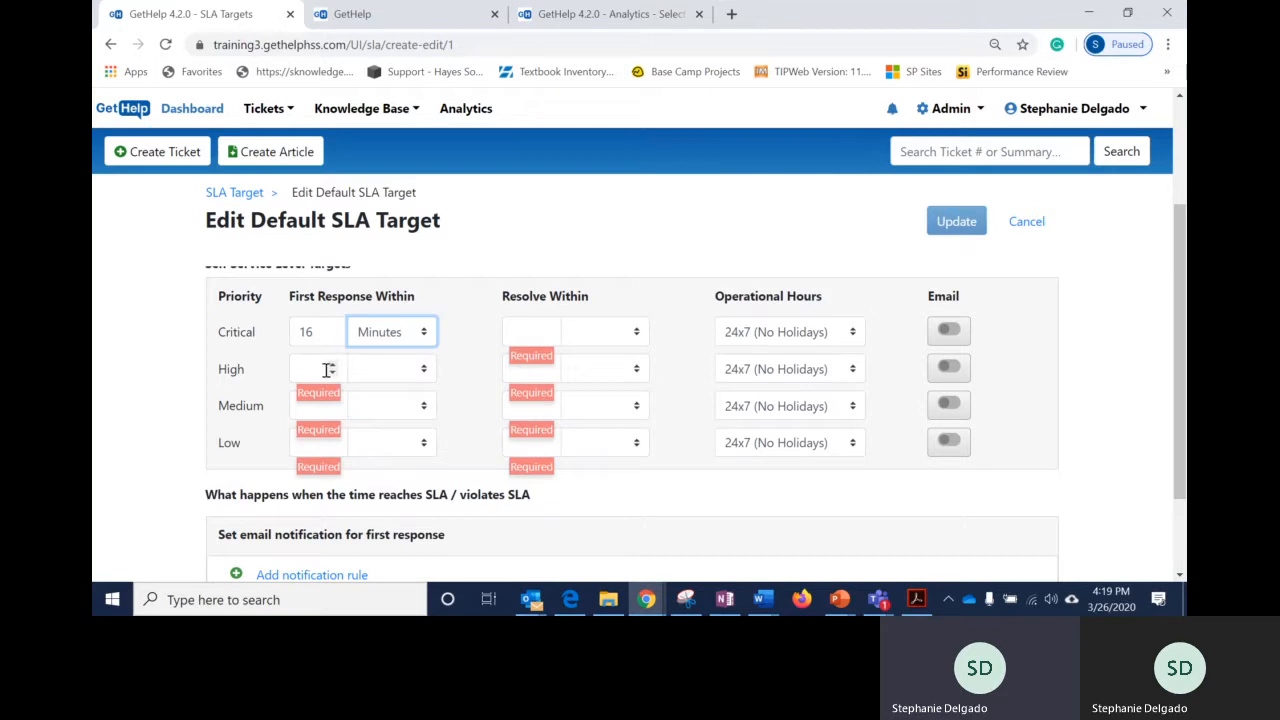
Set the First Response Within targets to 1 hour for High priority and 2 hours for Medium priority.
click(325, 370)
text(1)
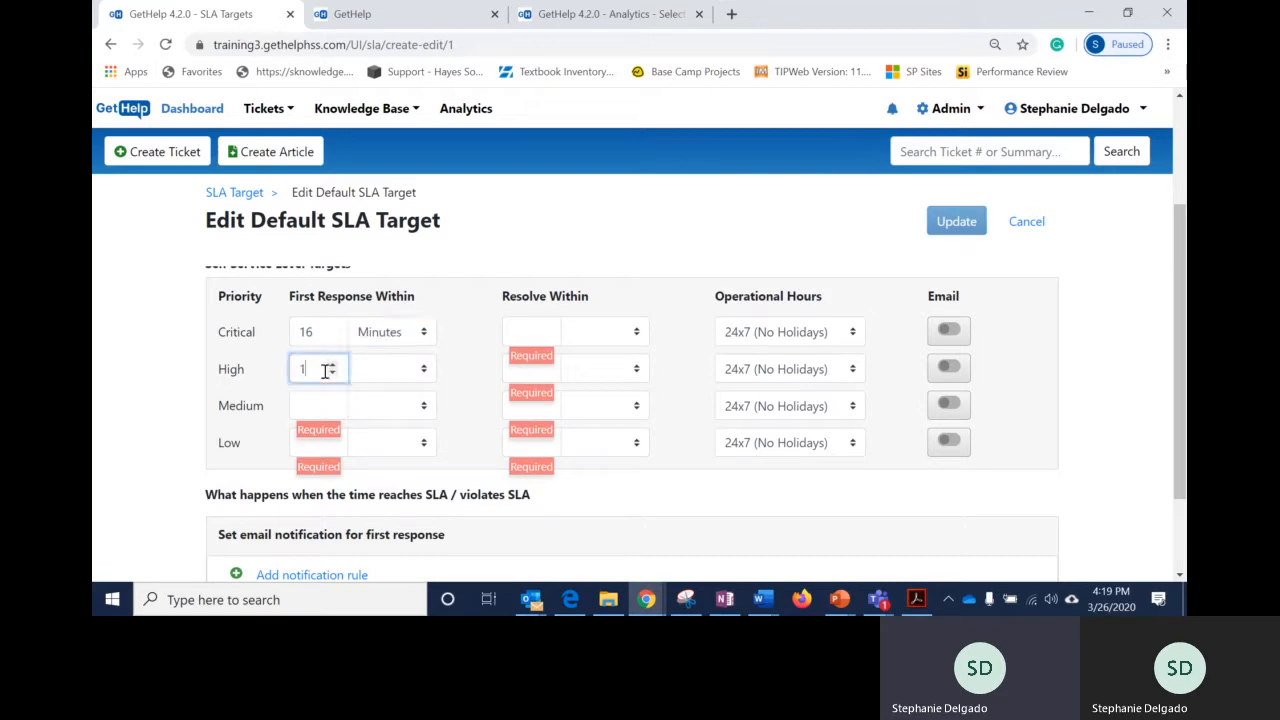
click(420, 370)
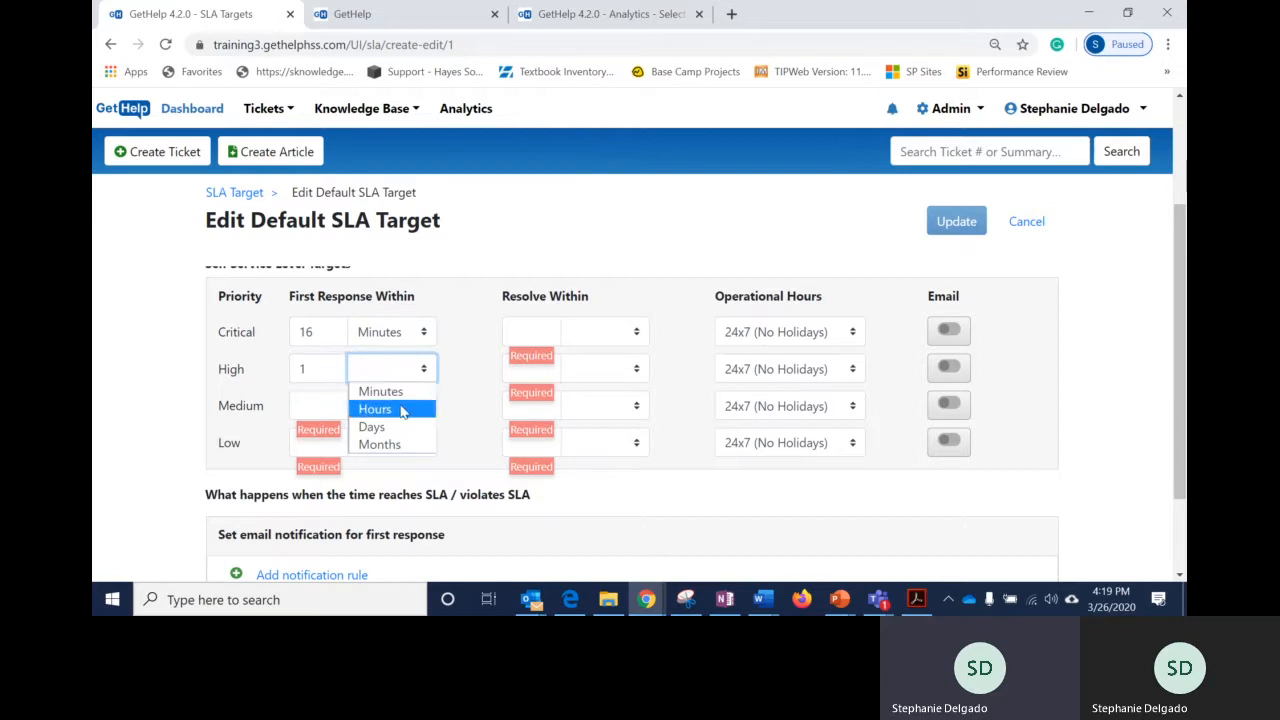
click(404, 409)
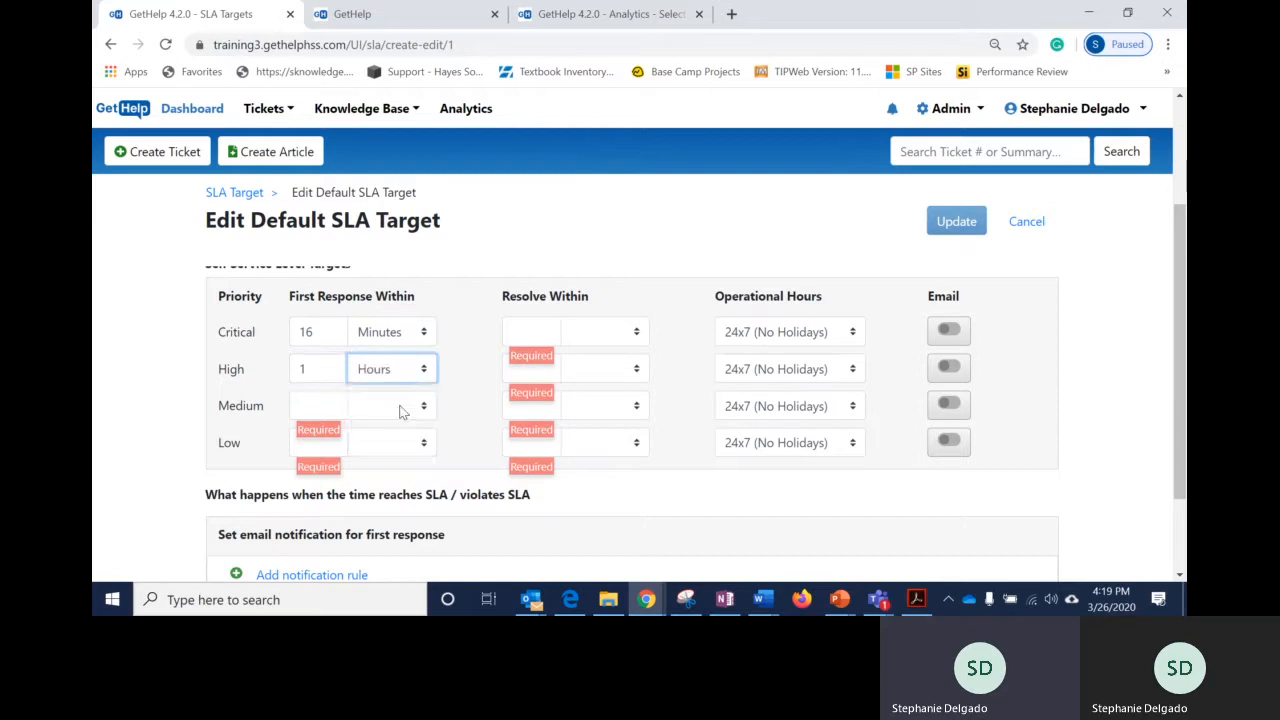
click(316, 408)
text(2)
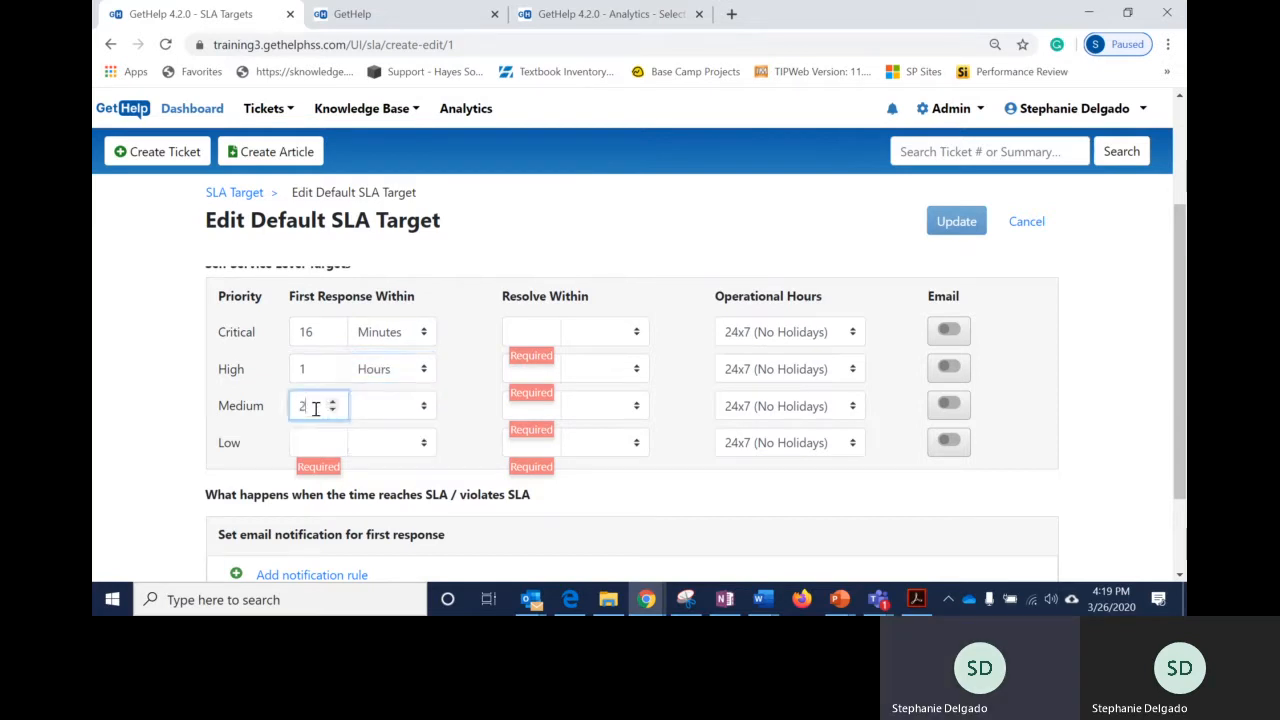
click(424, 410)
click(403, 456)
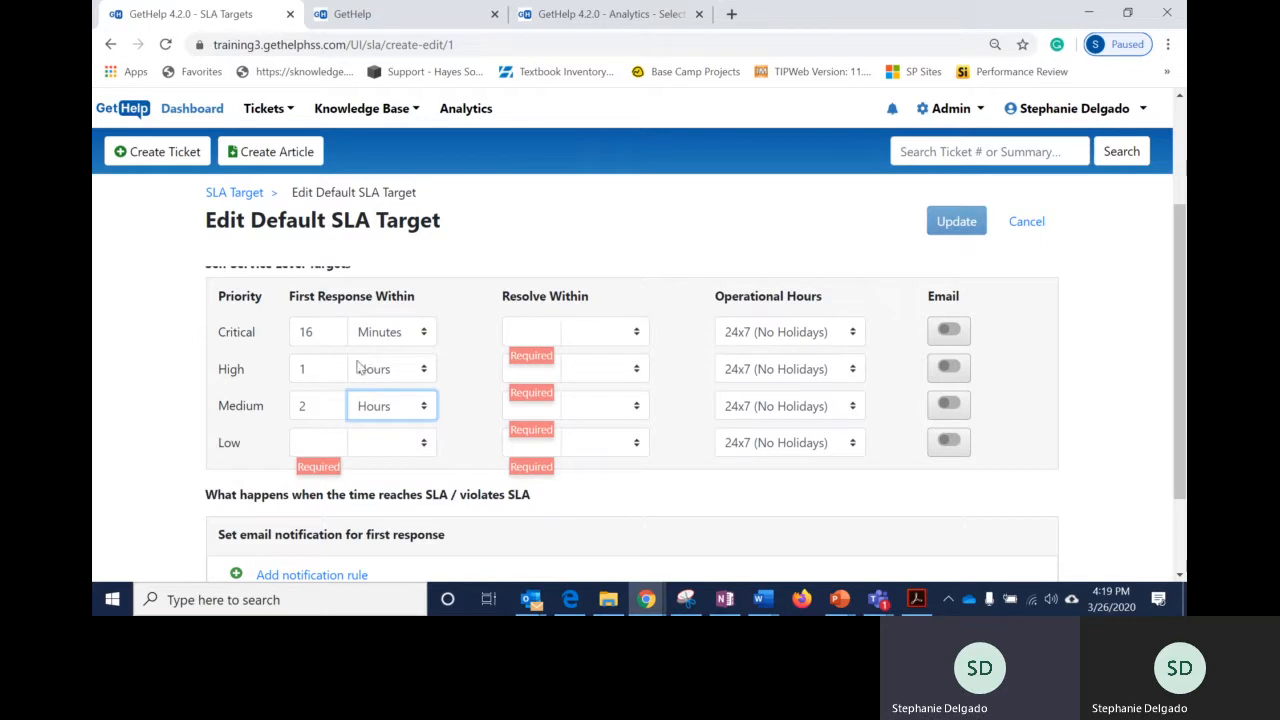
Set the First Response Within target for Low priority to 3 hours.
click(318, 442)
text(3)
click(376, 447)
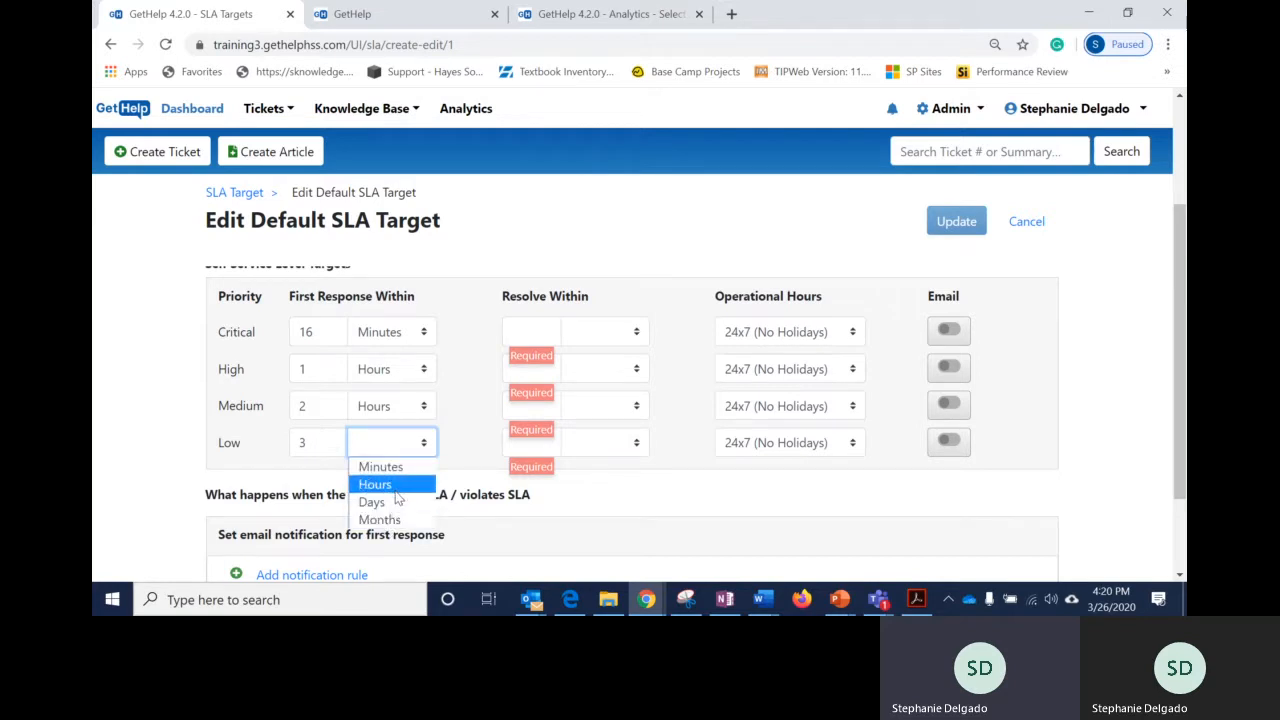
click(404, 485)
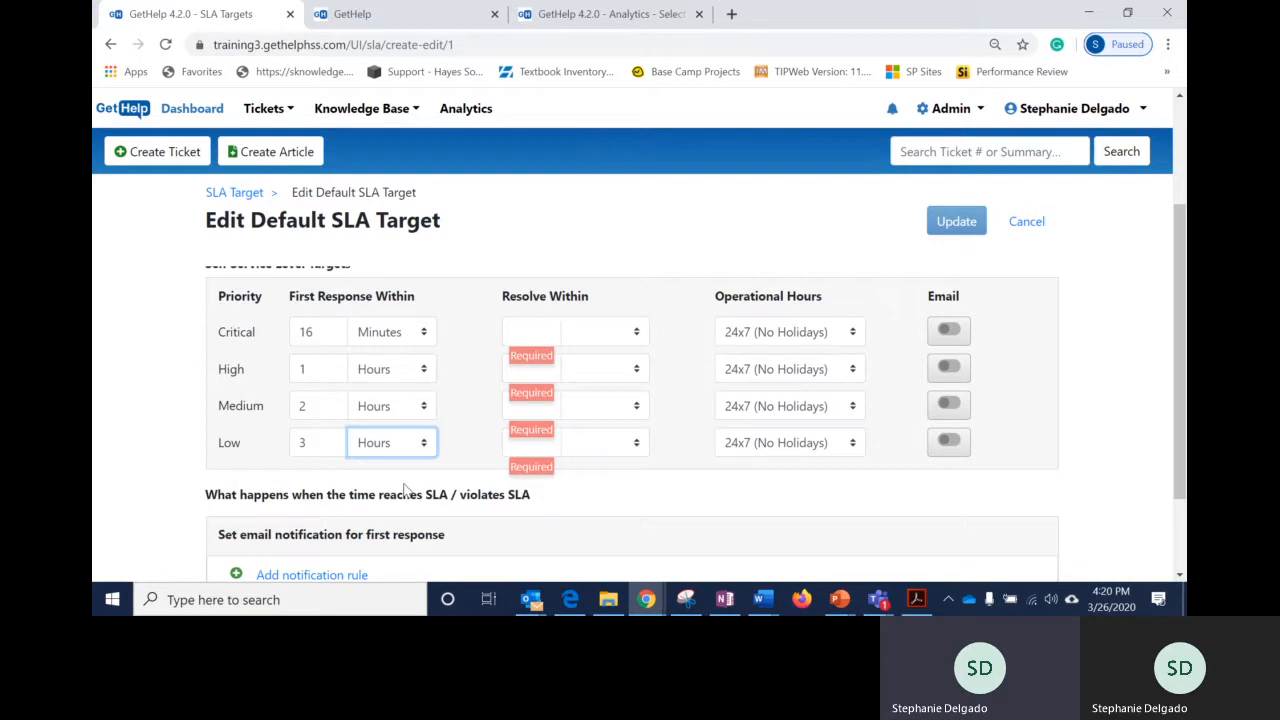
Set the Resolve Within targets to 2 hours for Critical priority and 2 days for High priority.
click(531, 330)
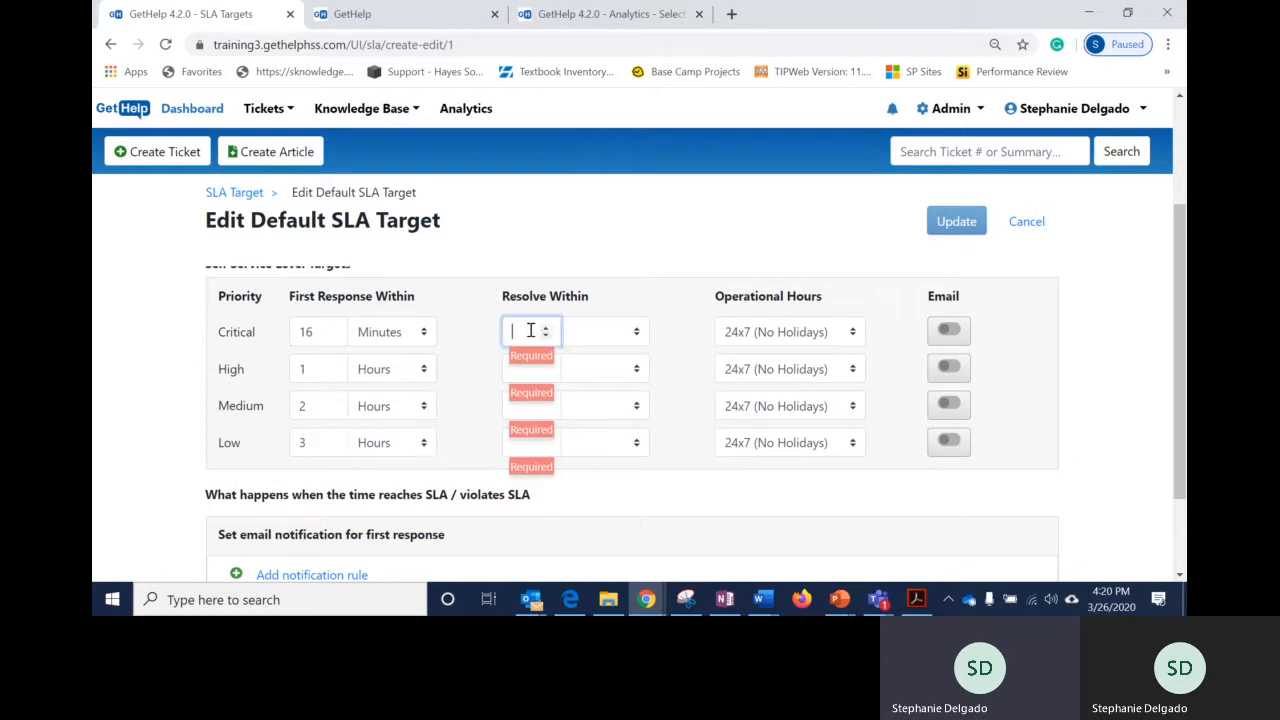
text(2)
click(580, 332)
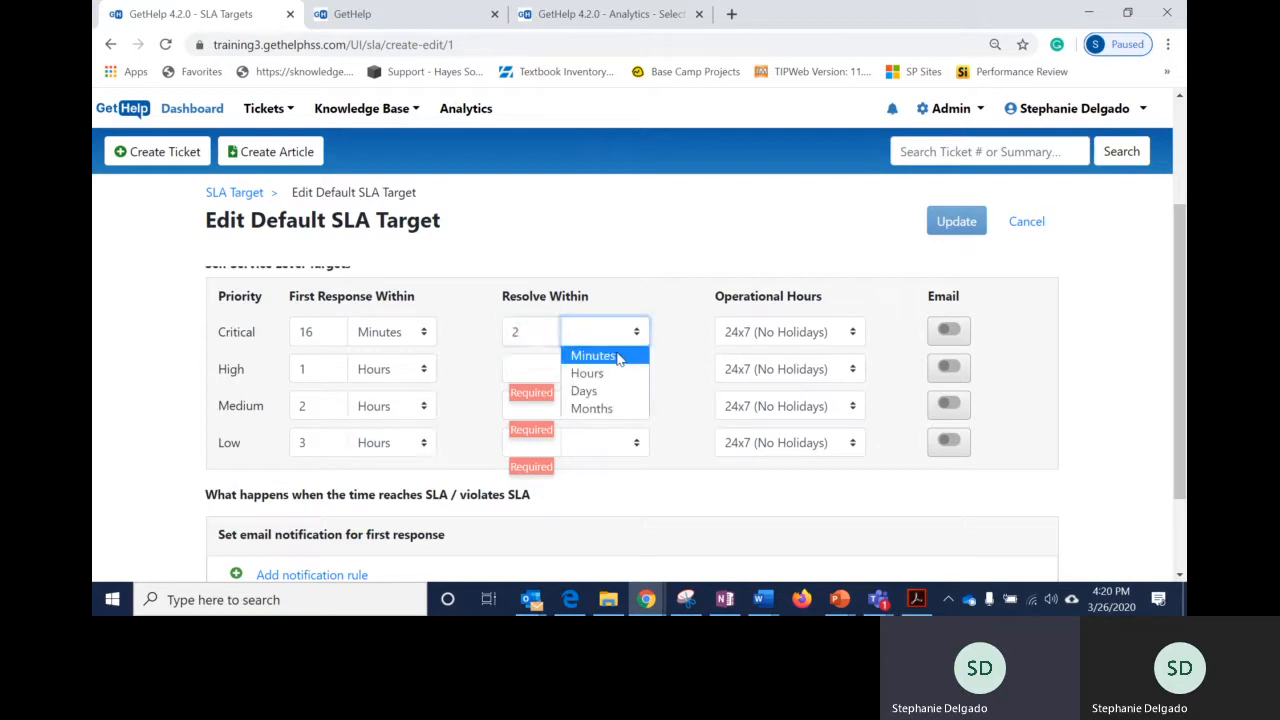
click(618, 373)
click(515, 373)
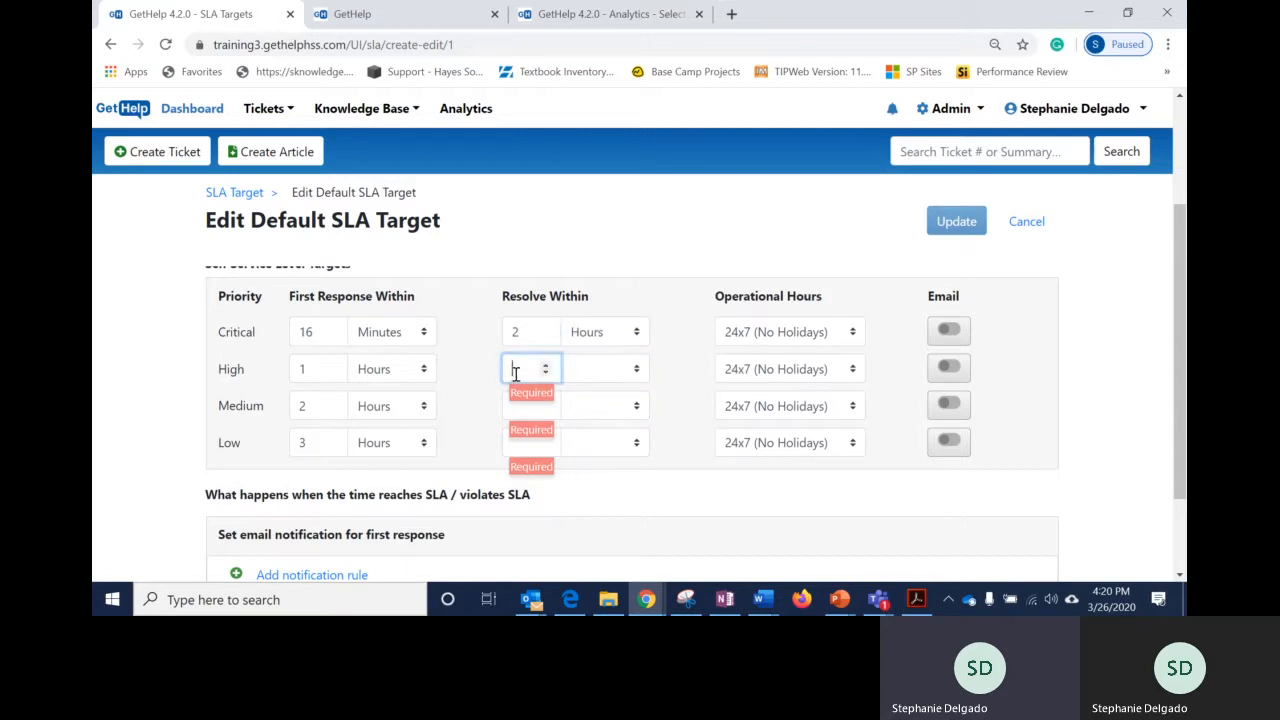
text(2)
click(601, 377)
click(603, 428)
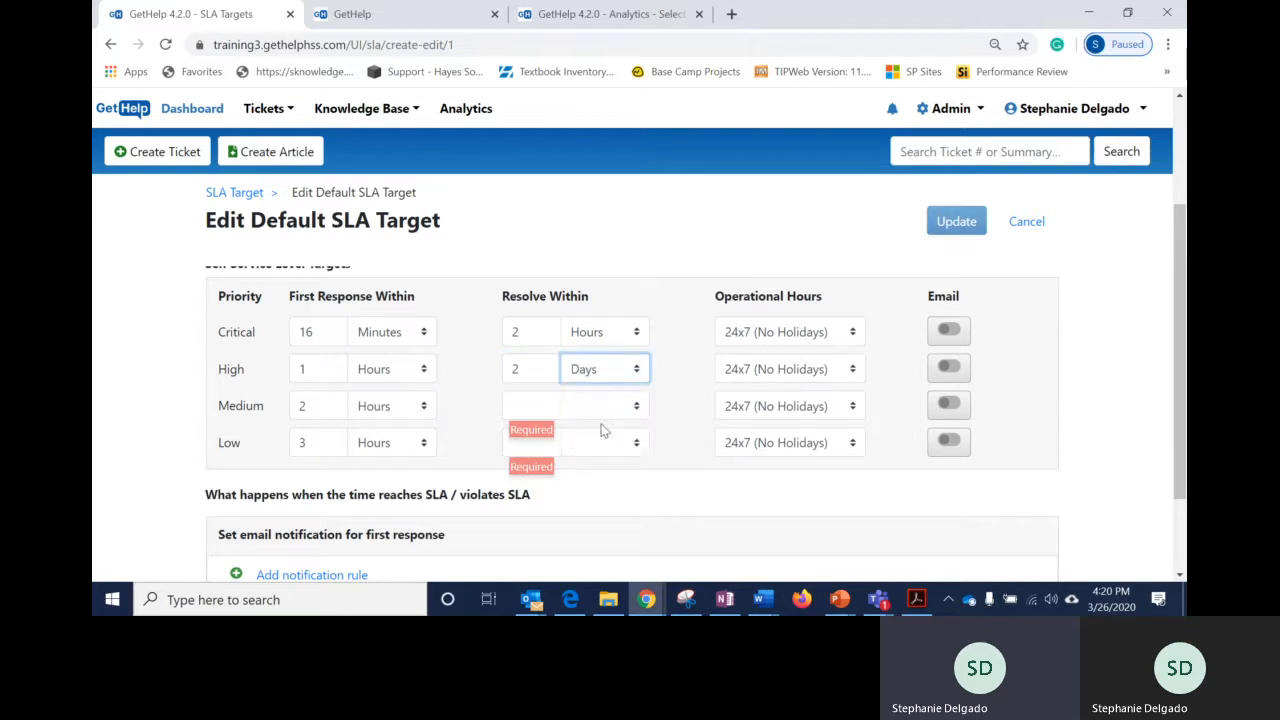
Set the Resolve Within targets to 4 days for Medium priority and 6 days for Low priority.
click(533, 406)
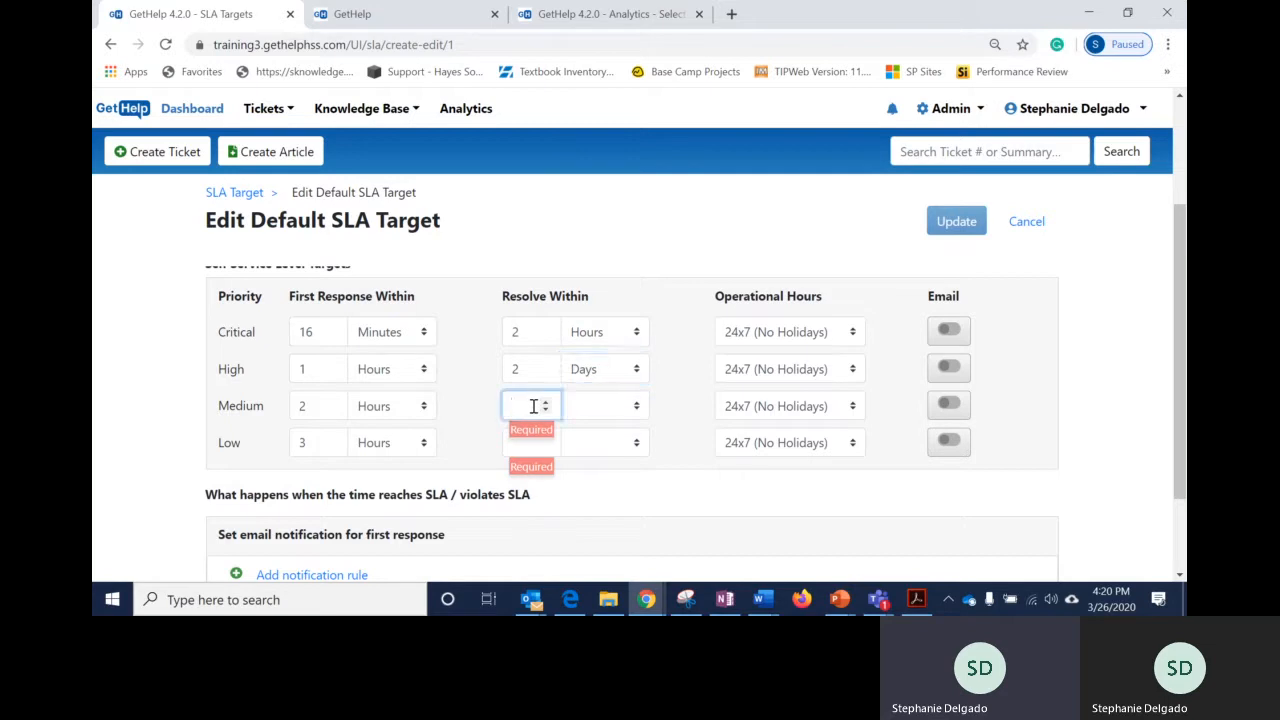
click(585, 410)
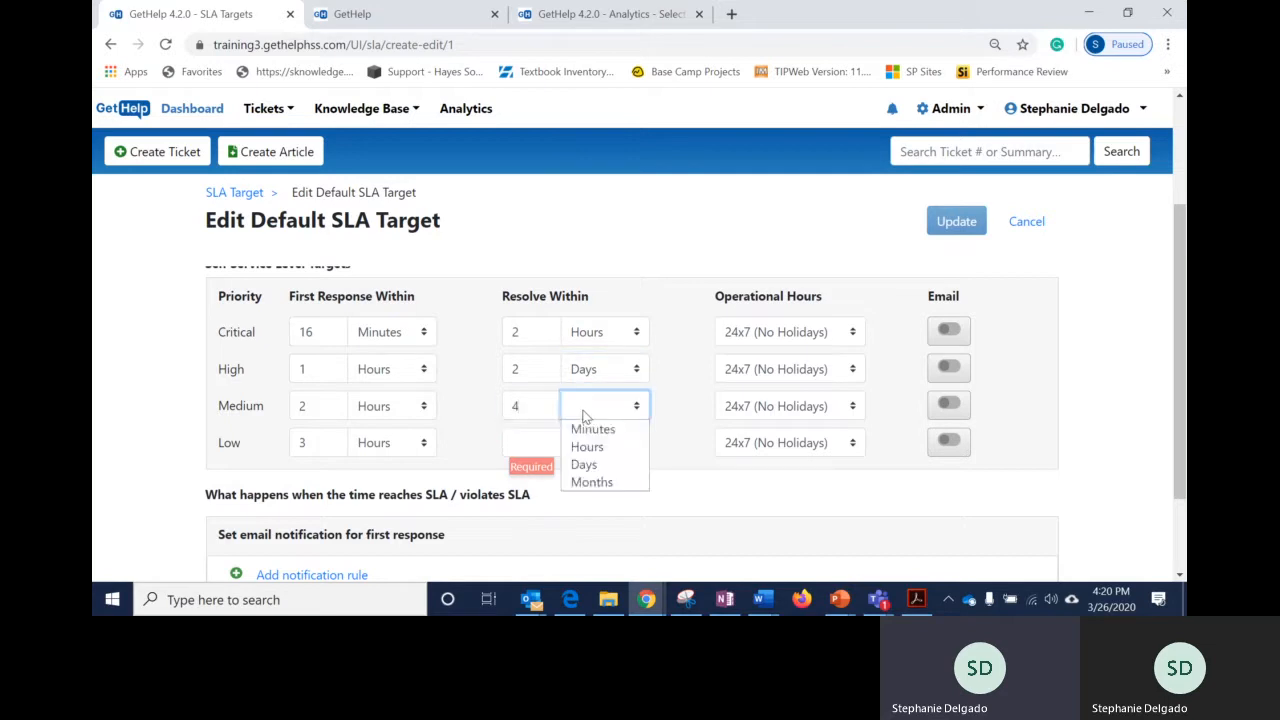
click(583, 463)
click(530, 451)
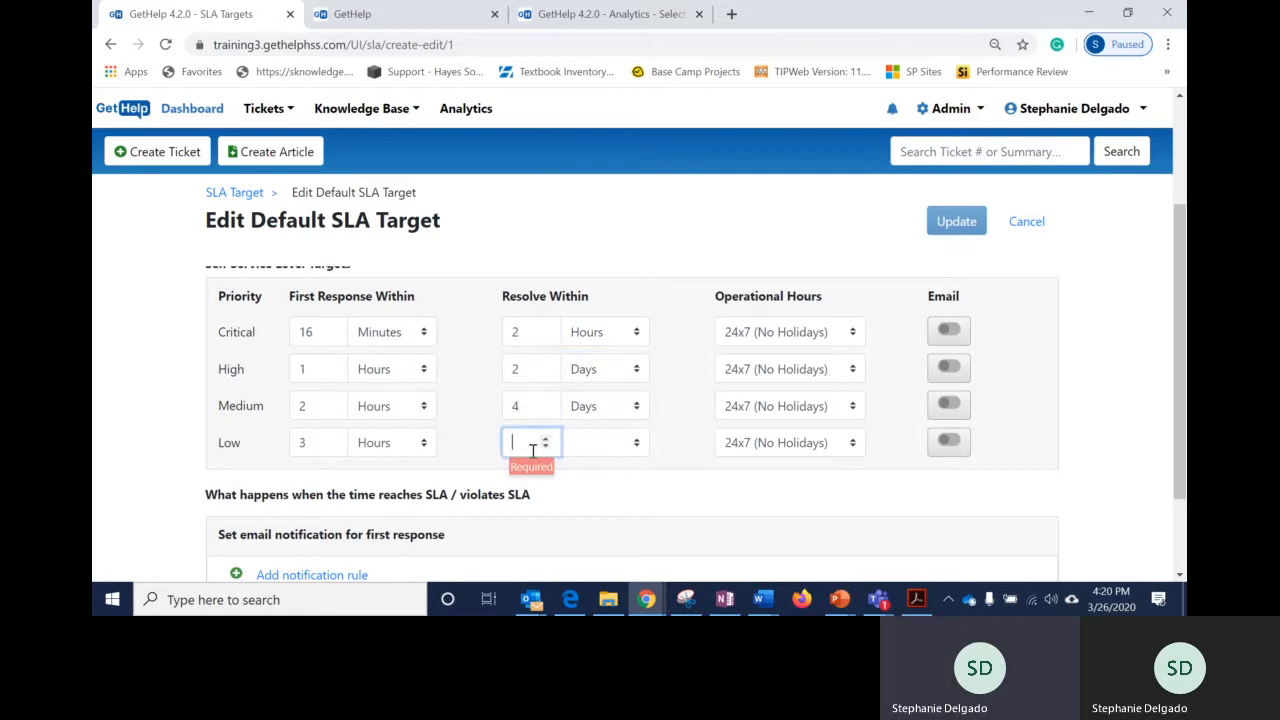
text(6)
click(603, 452)
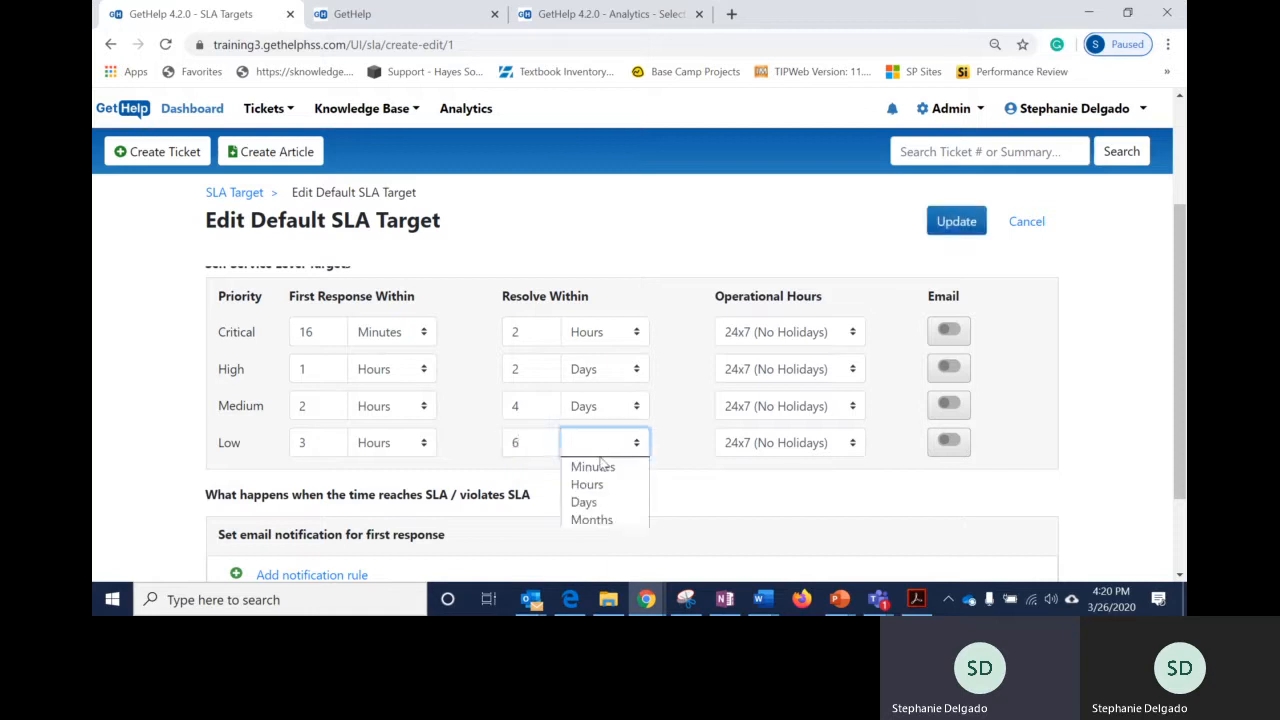
click(594, 502)
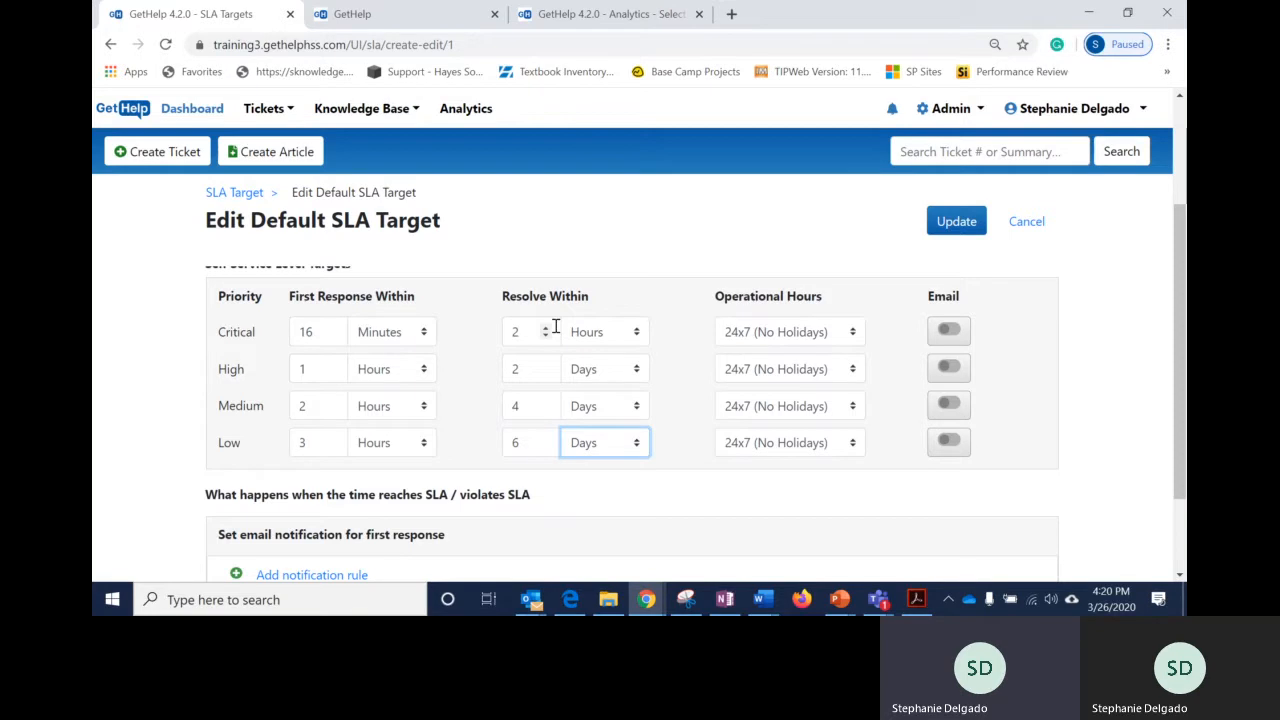
Set Operational Hours to Default Service Hours for Medium and Low priority and to 24x7 (No Holidays) for High priority.
click(855, 372)
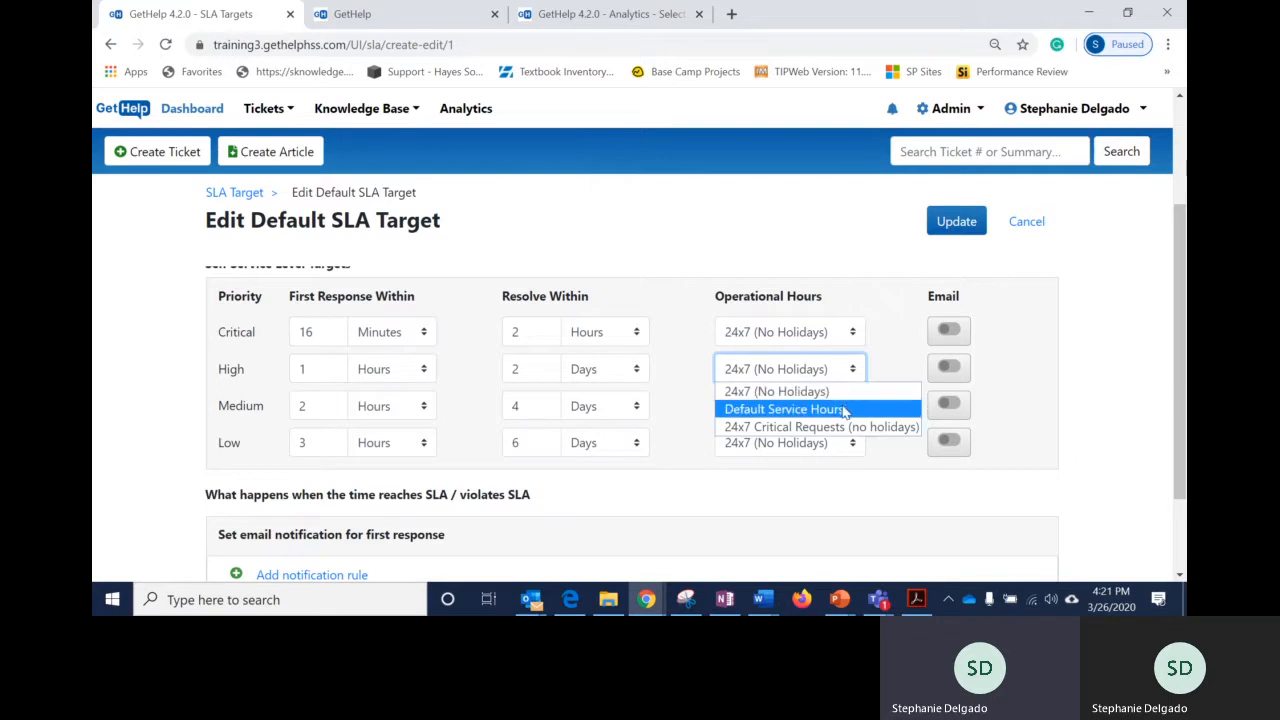
click(845, 410)
click(848, 406)
click(815, 450)
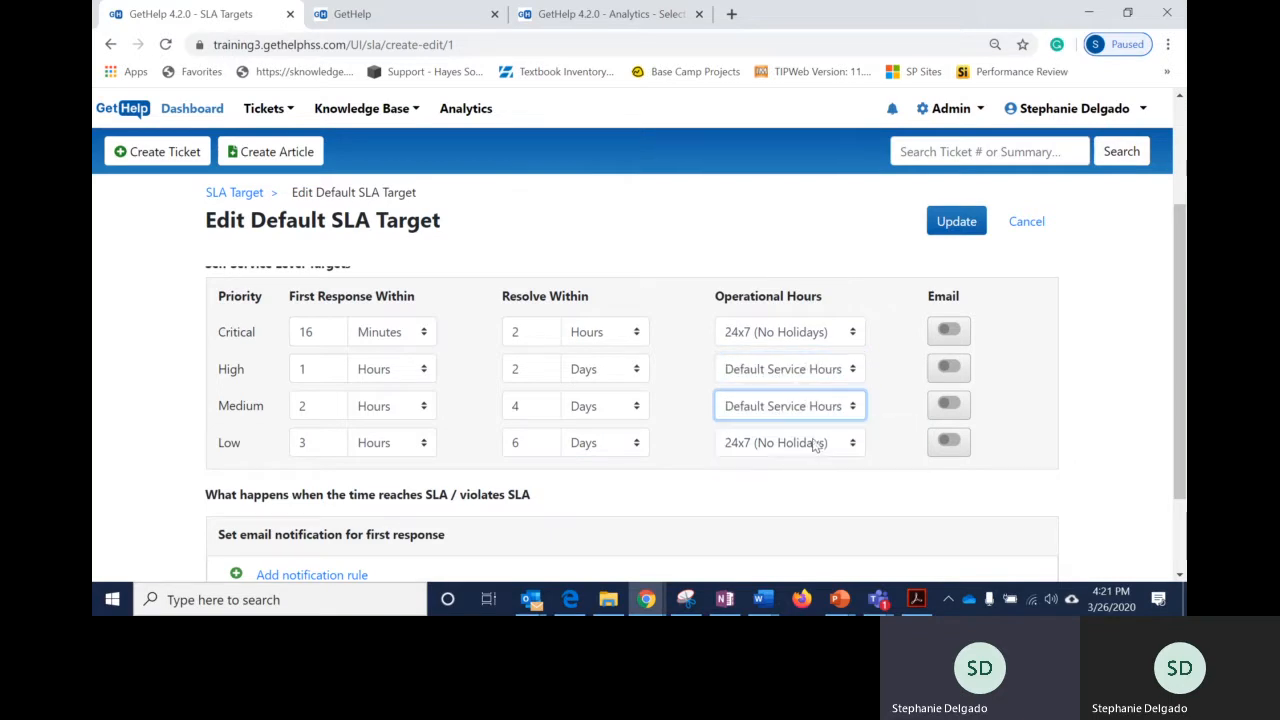
click(814, 443)
click(802, 483)
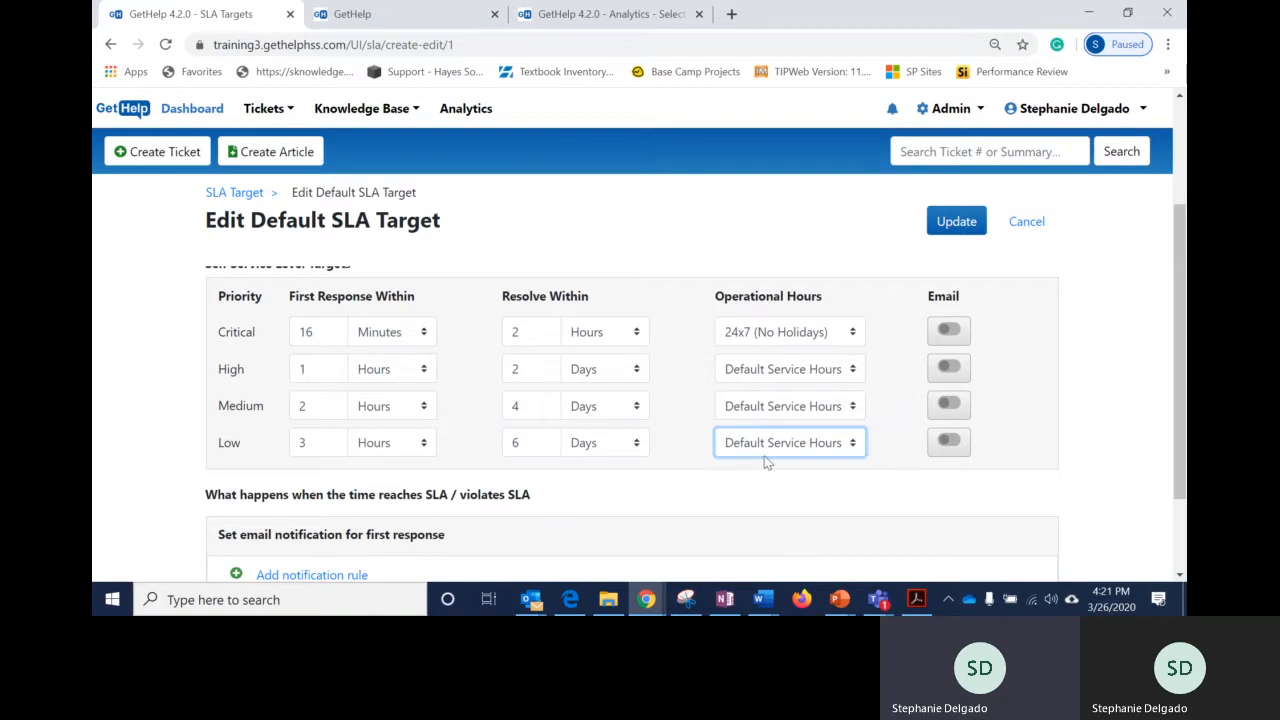
click(843, 373)
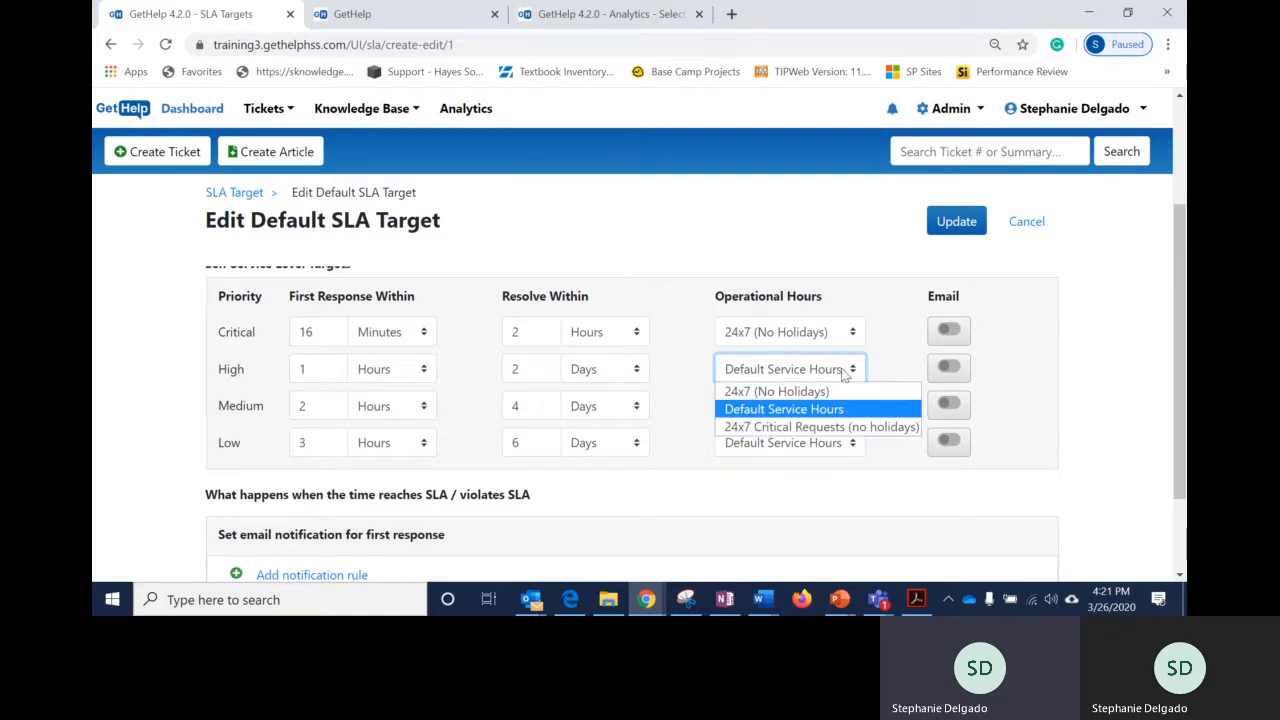
click(840, 390)
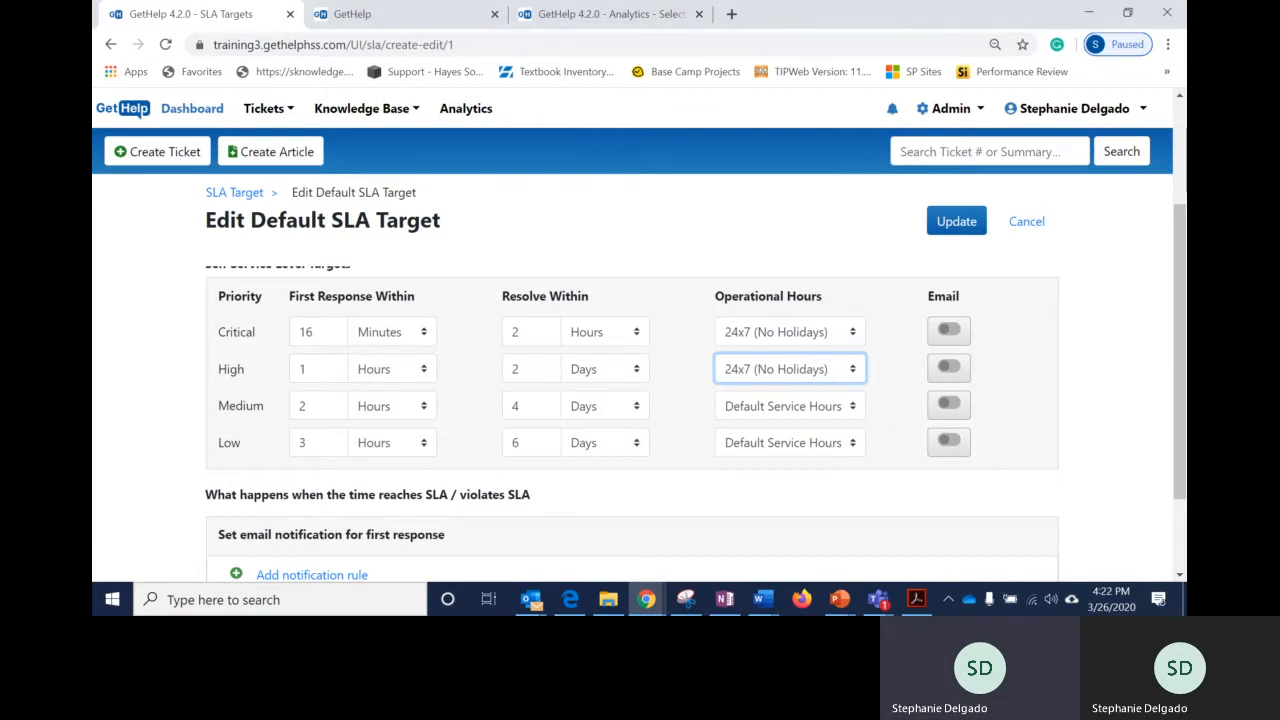
Add an email notification rule for first response, sent 15 min before the SLA expires for Critical priority.
scroll(803, 433, down, 1)
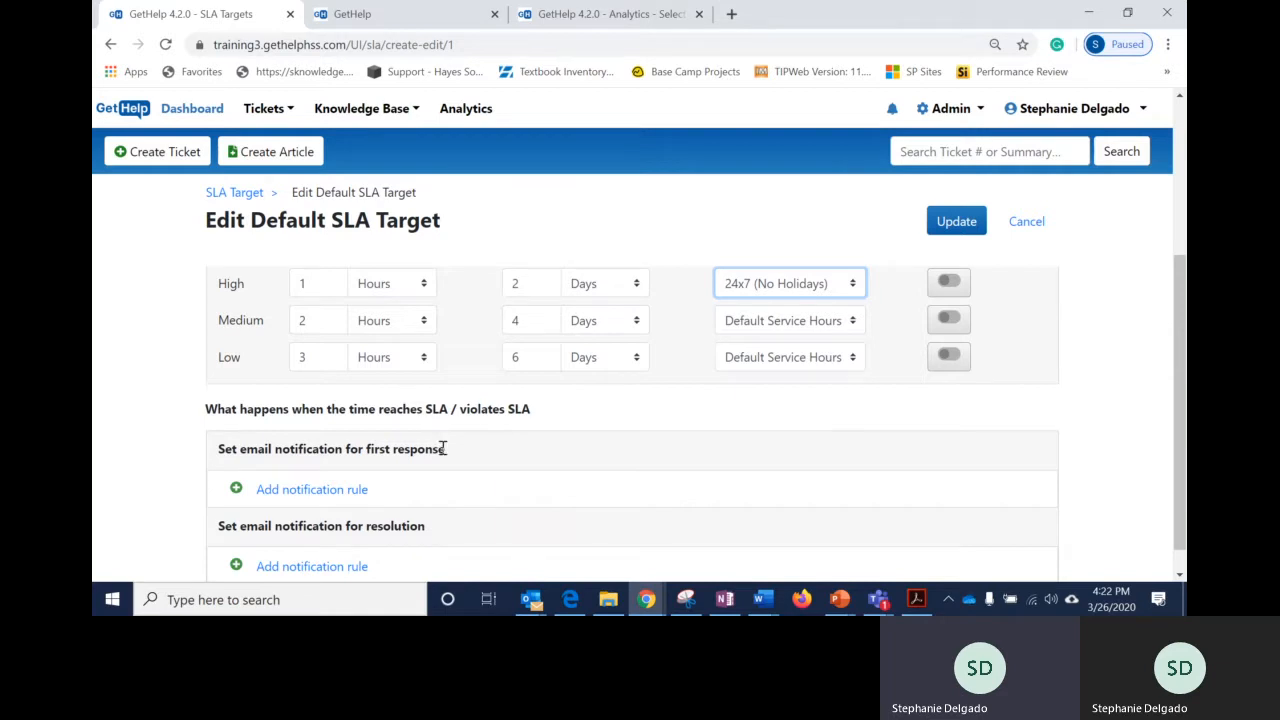
scroll(514, 497, down, 1)
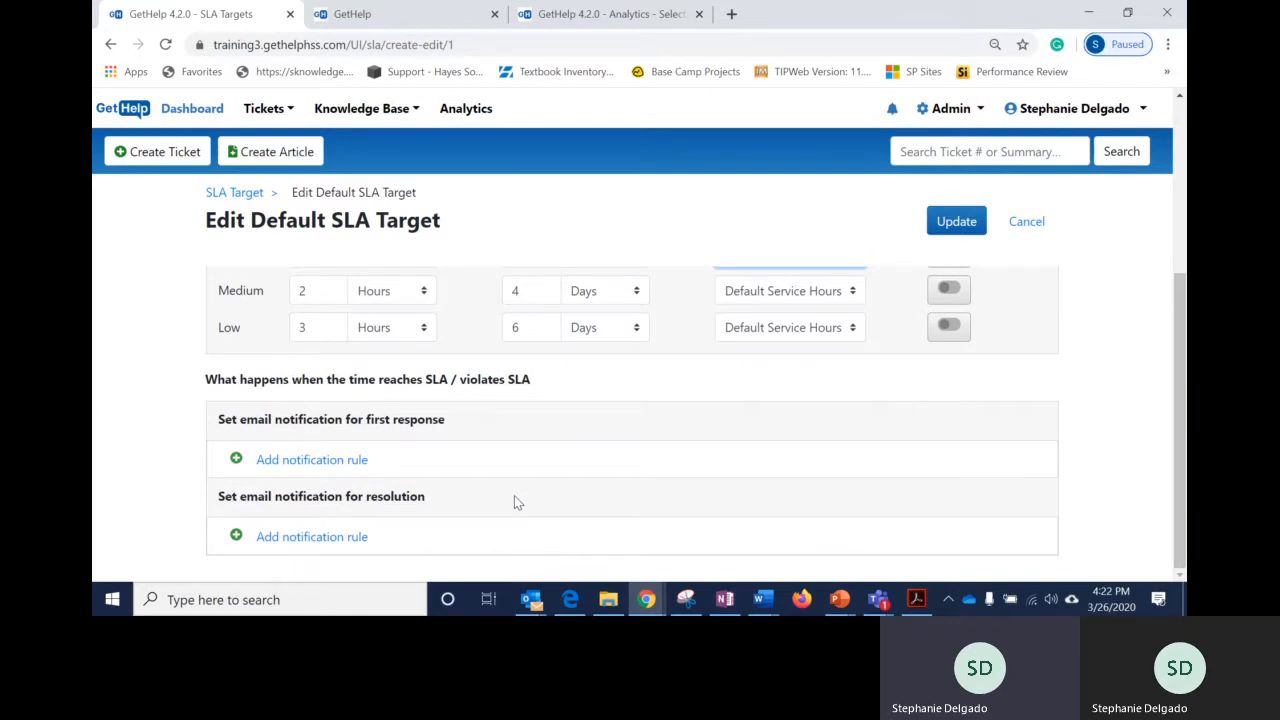
click(363, 462)
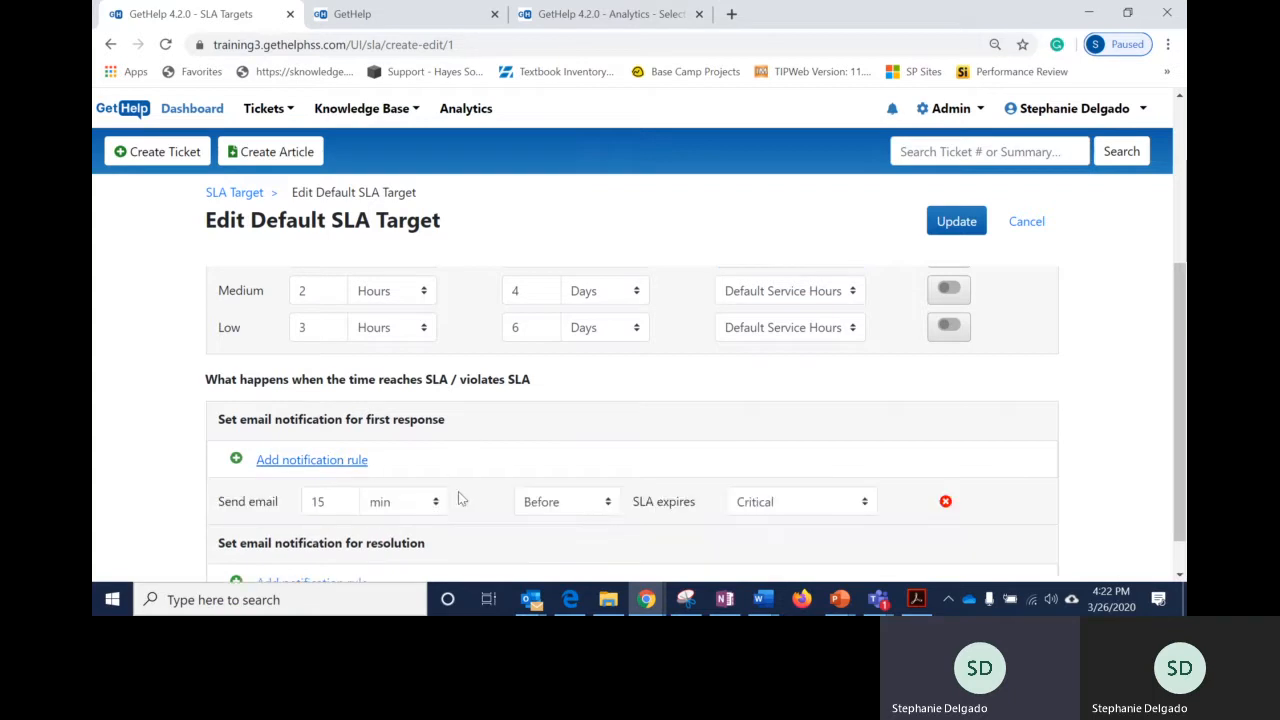
scroll(465, 505, down, 1)
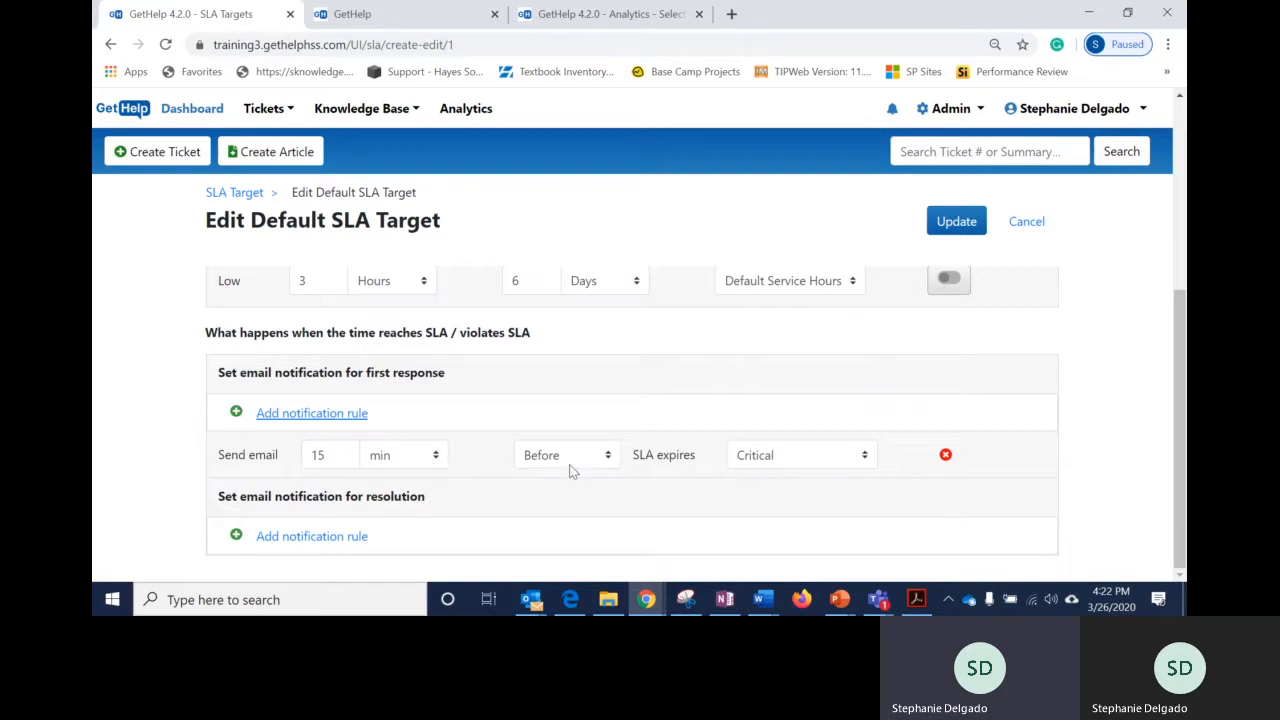
scroll(676, 470, up, 2)
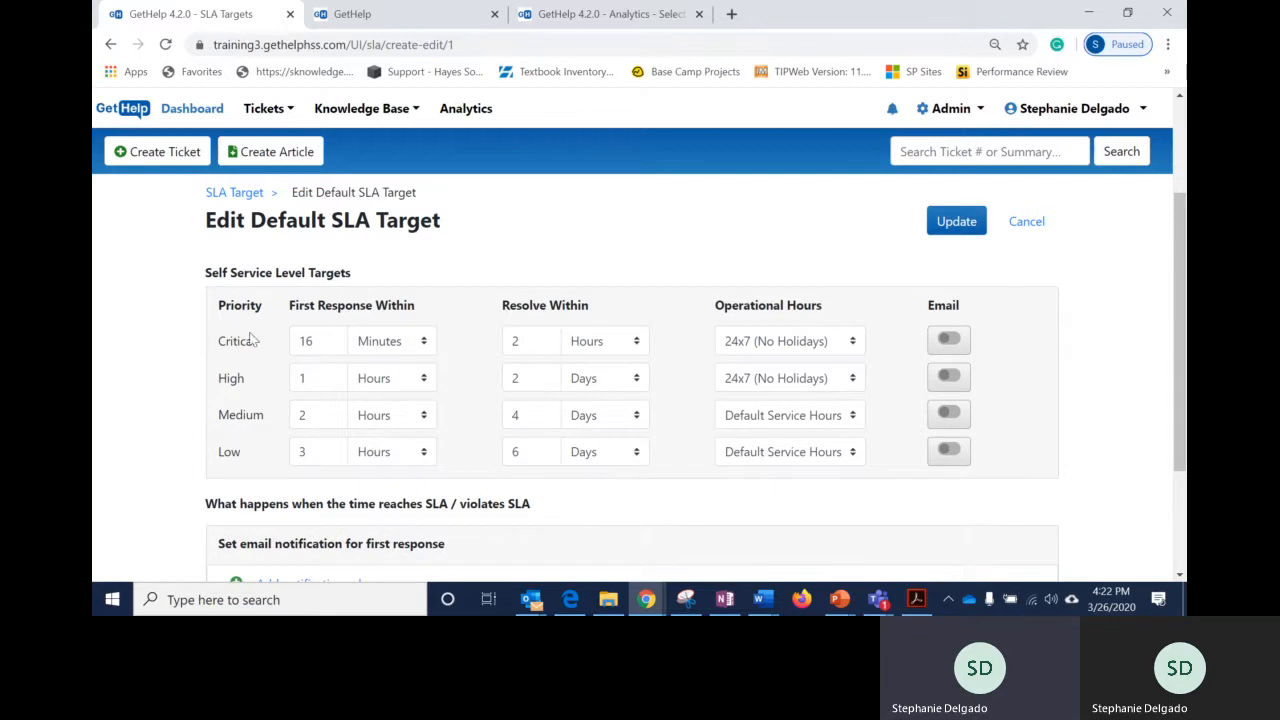
scroll(789, 500, down, 2)
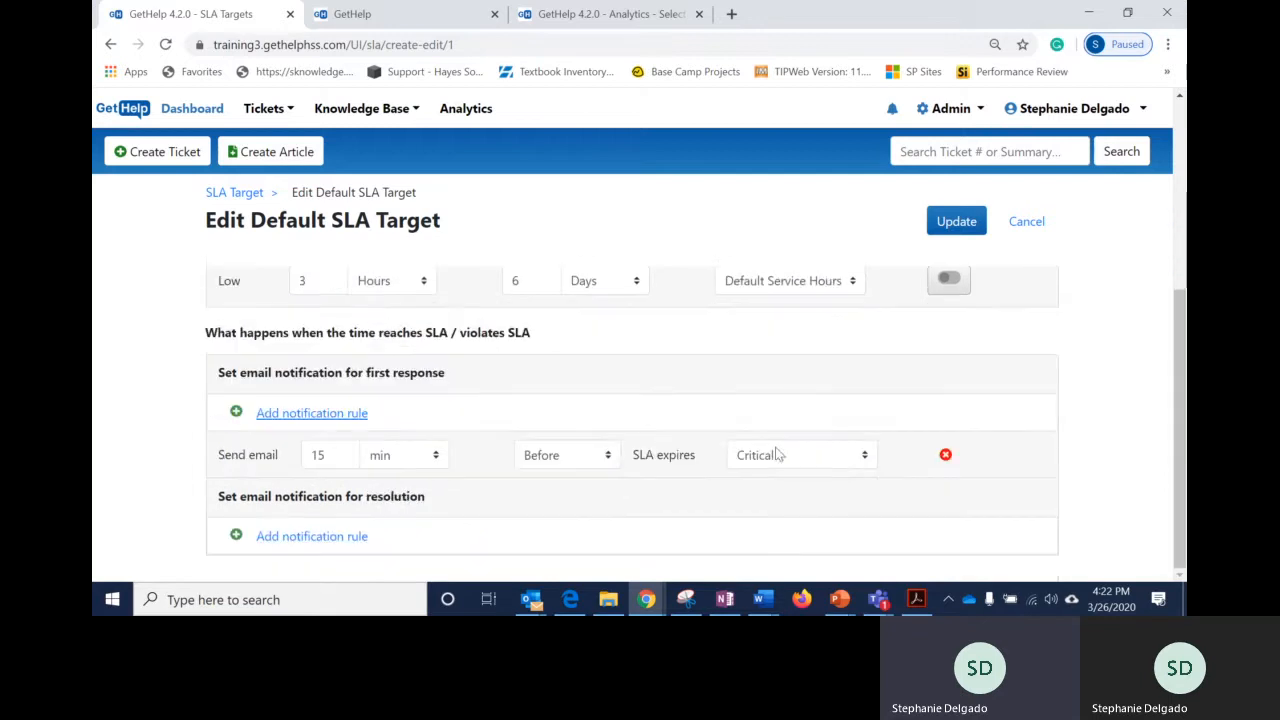
scroll(740, 463, up, 3)
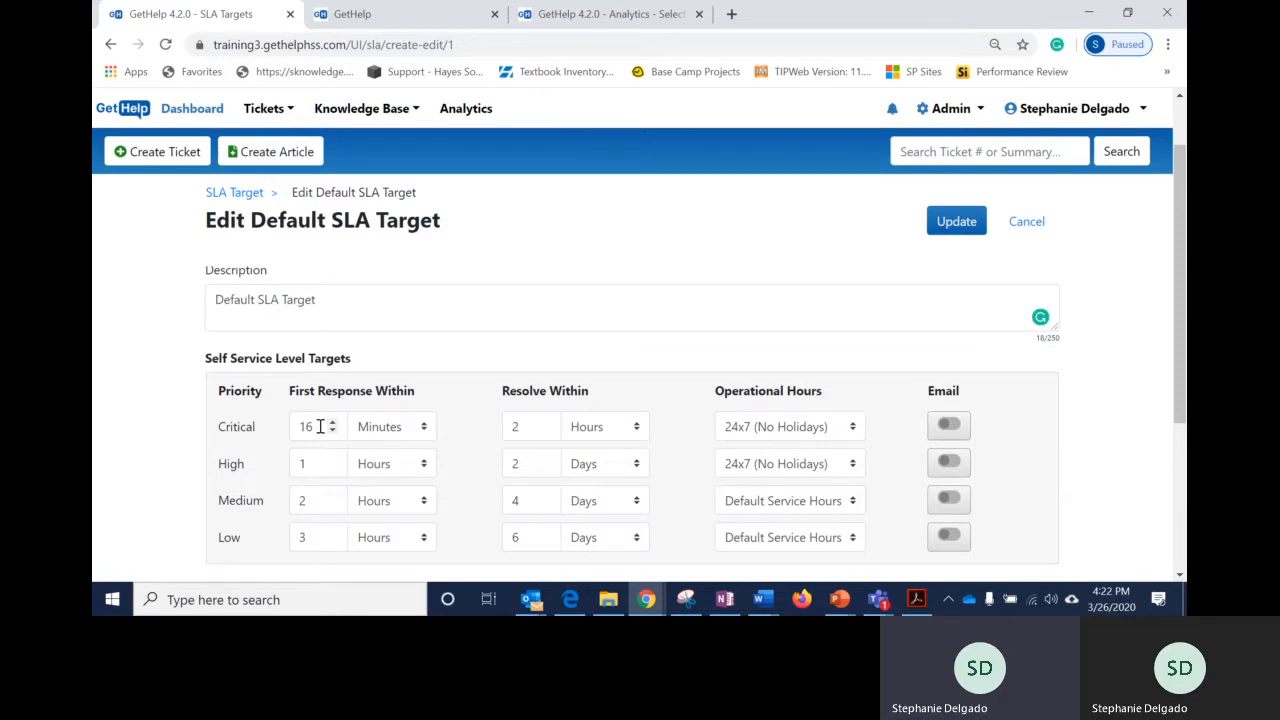
scroll(552, 472, down, 3)
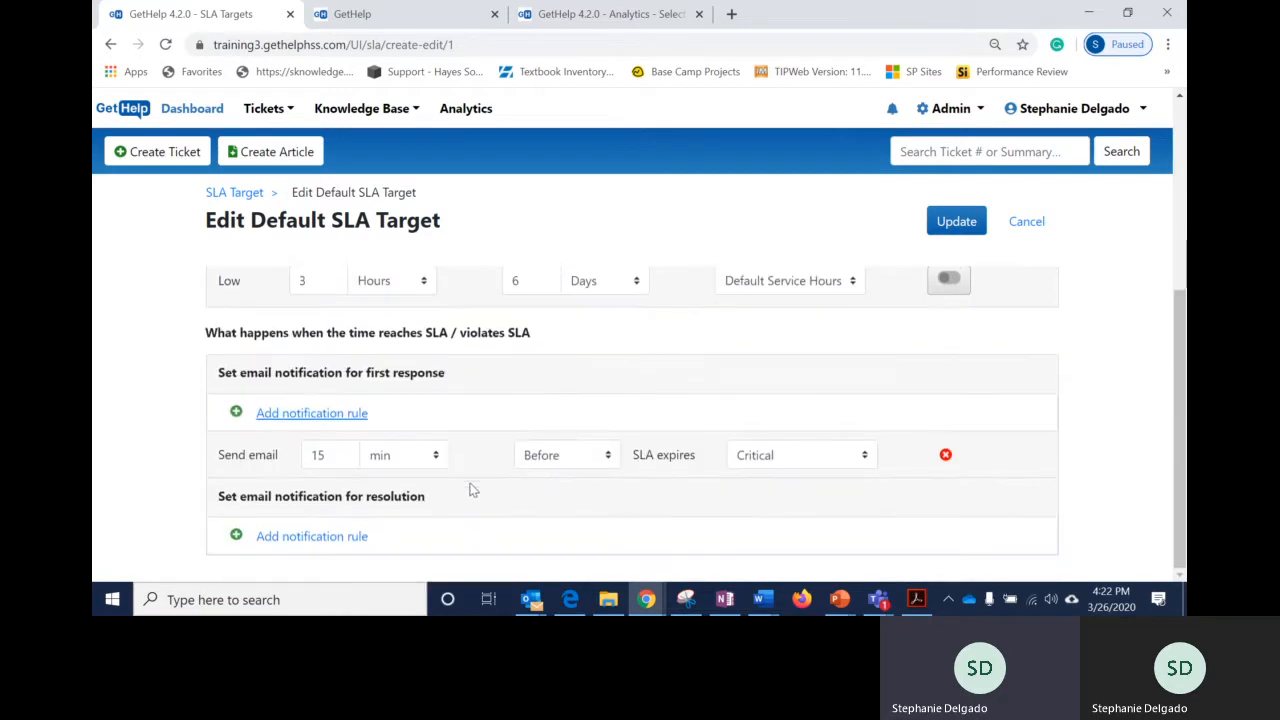
Try a 5-minute time in the first-response notification rule and restore it to 15 minutes.
click(331, 454)
drag(327, 454, 312, 455)
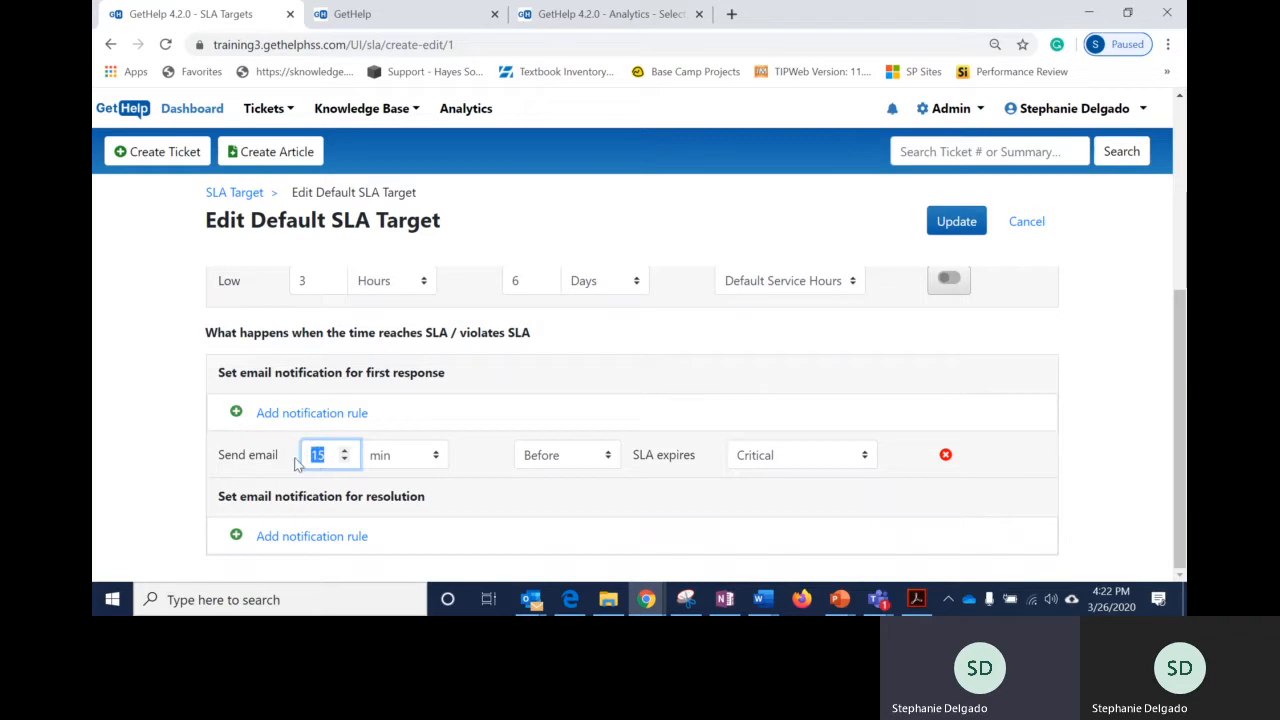
text(5)
click(480, 489)
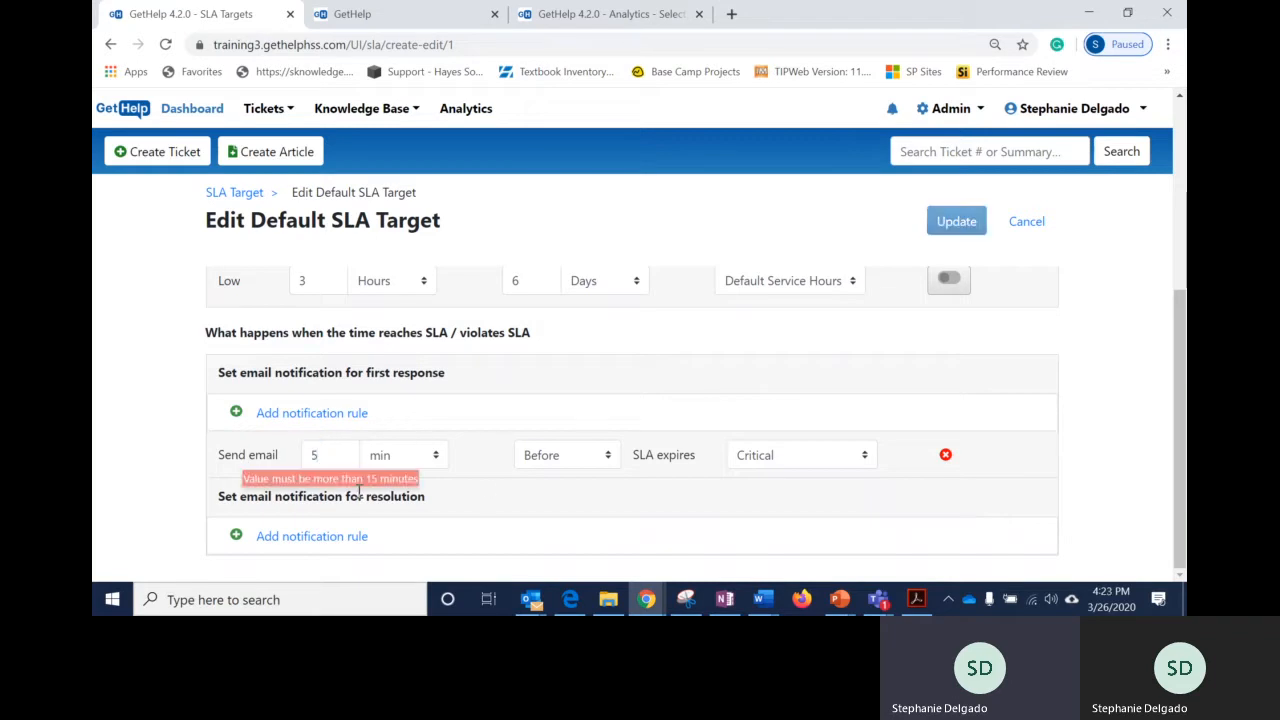
click(313, 458)
text(1)
Set the First Response Within target for Critical priority to 20 minutes.
scroll(396, 401, up, 3)
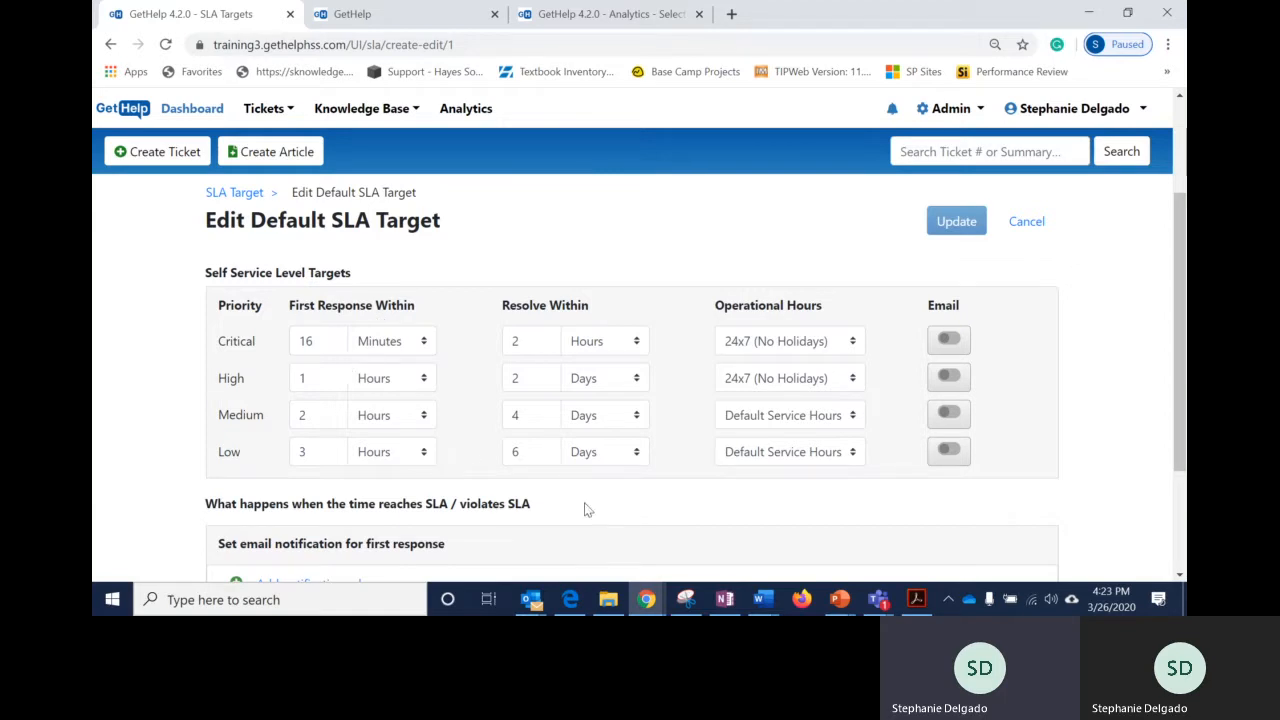
double_click(321, 341)
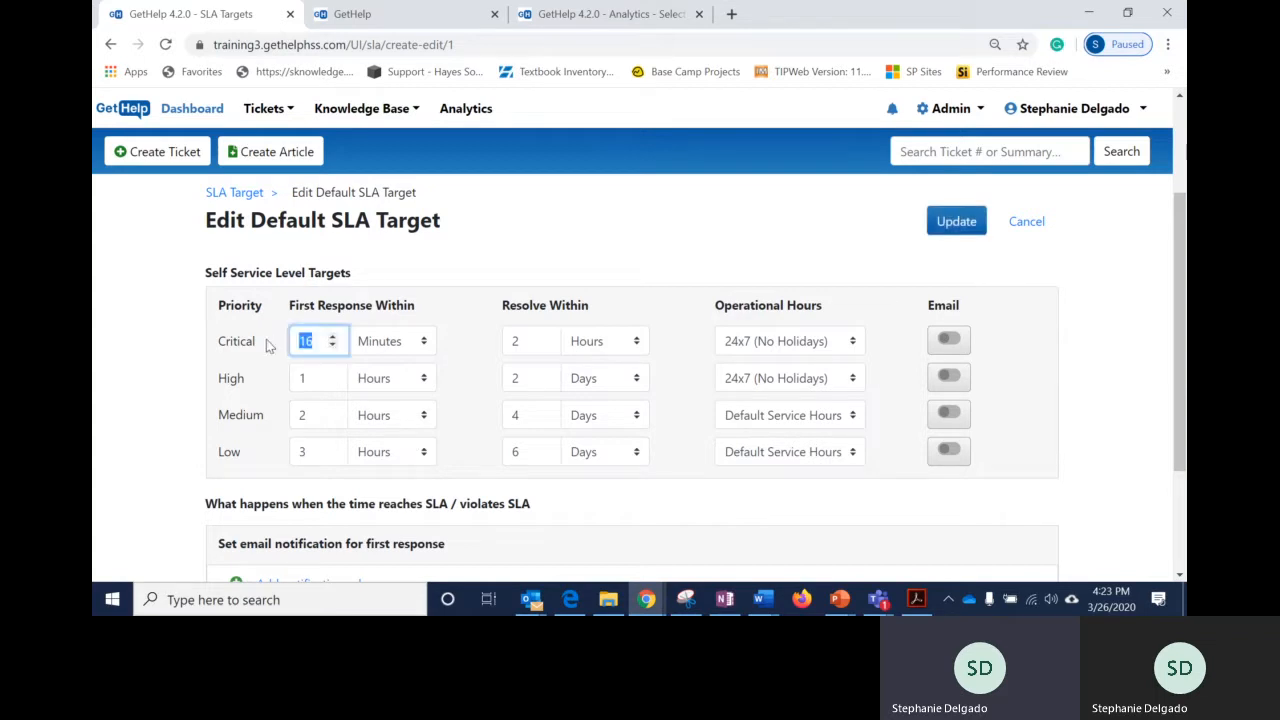
text(20)
click(590, 514)
Change the first-response notification rule to send the email When the Critical SLA expires.
scroll(603, 512, down, 2)
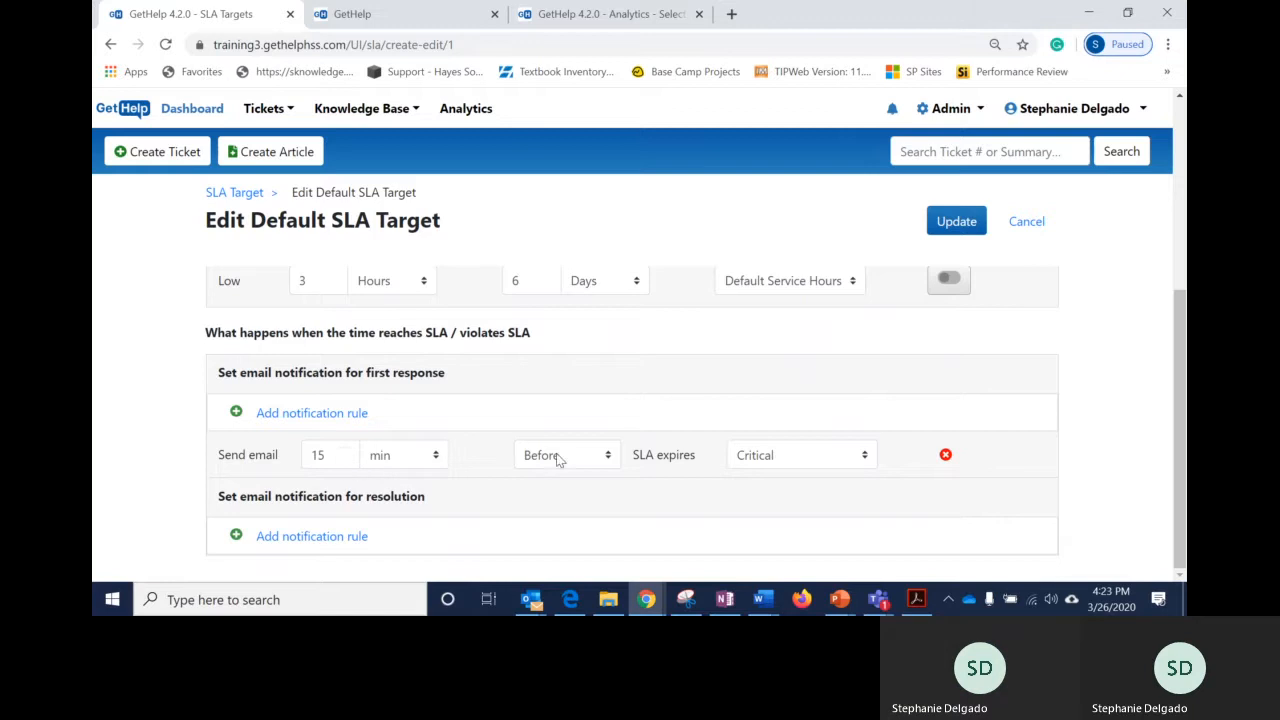
scroll(514, 466, up, 3)
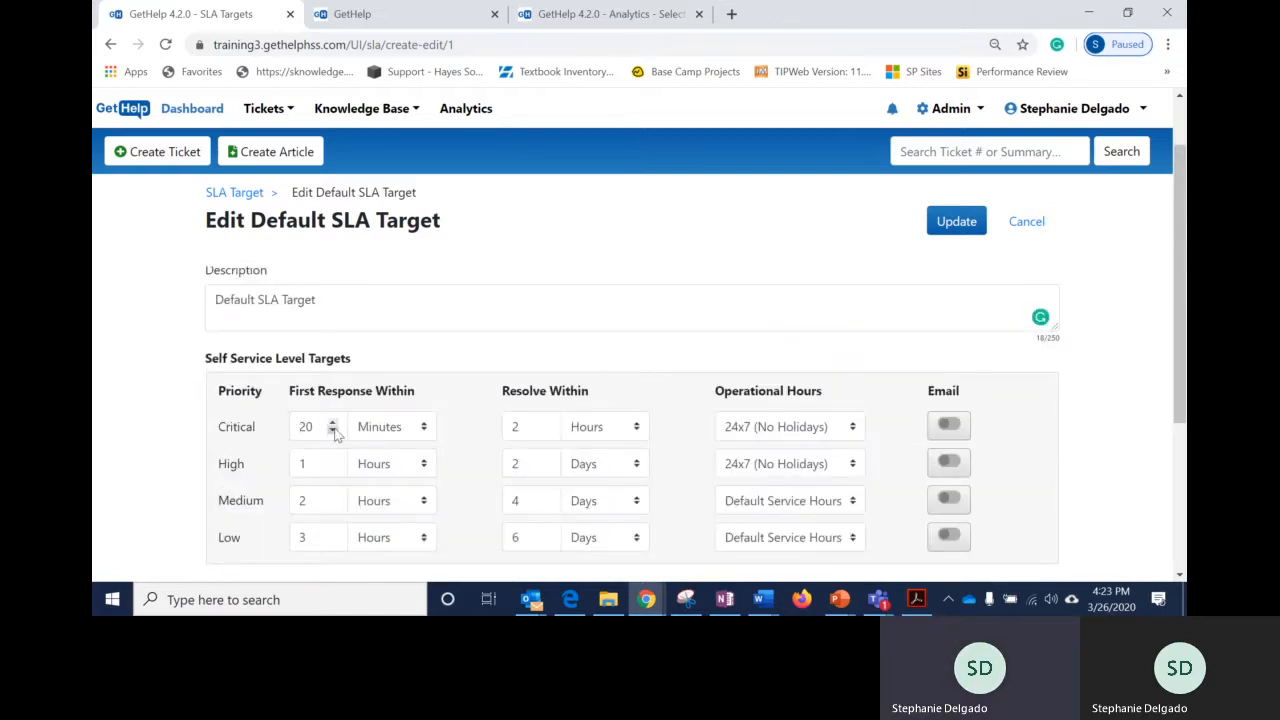
scroll(387, 427, down, 1)
scroll(387, 427, down, 3)
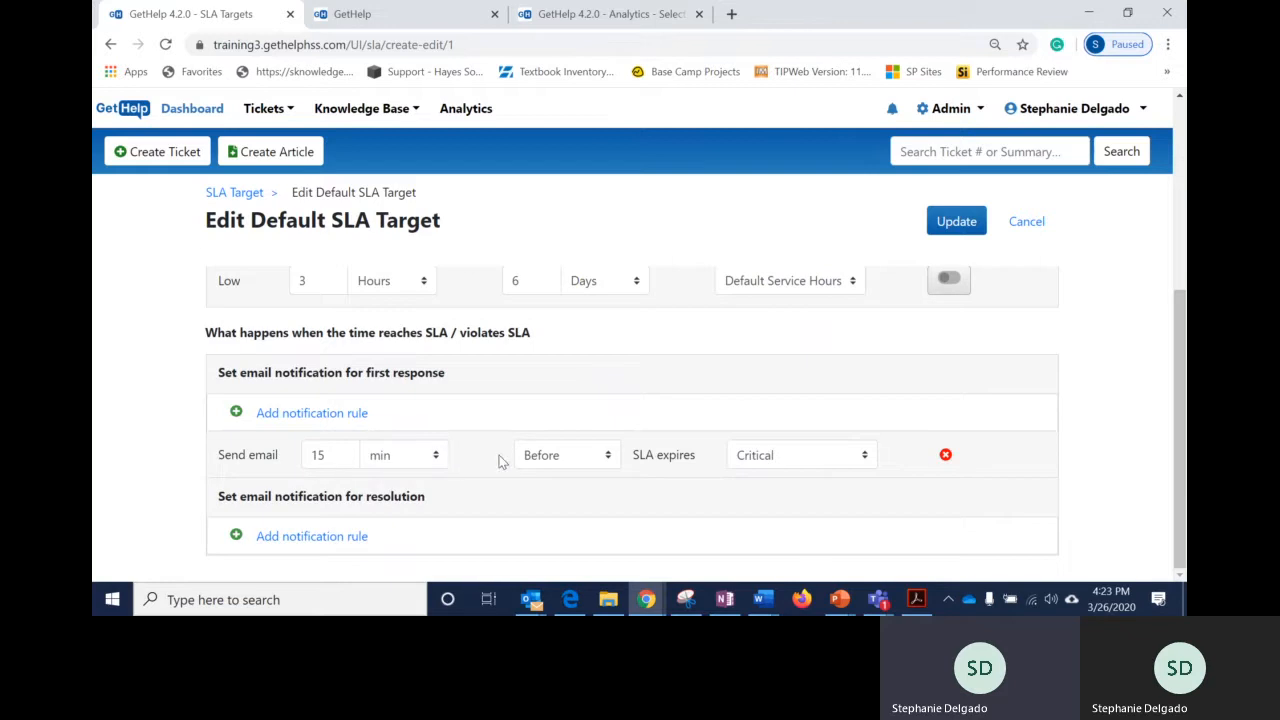
click(553, 455)
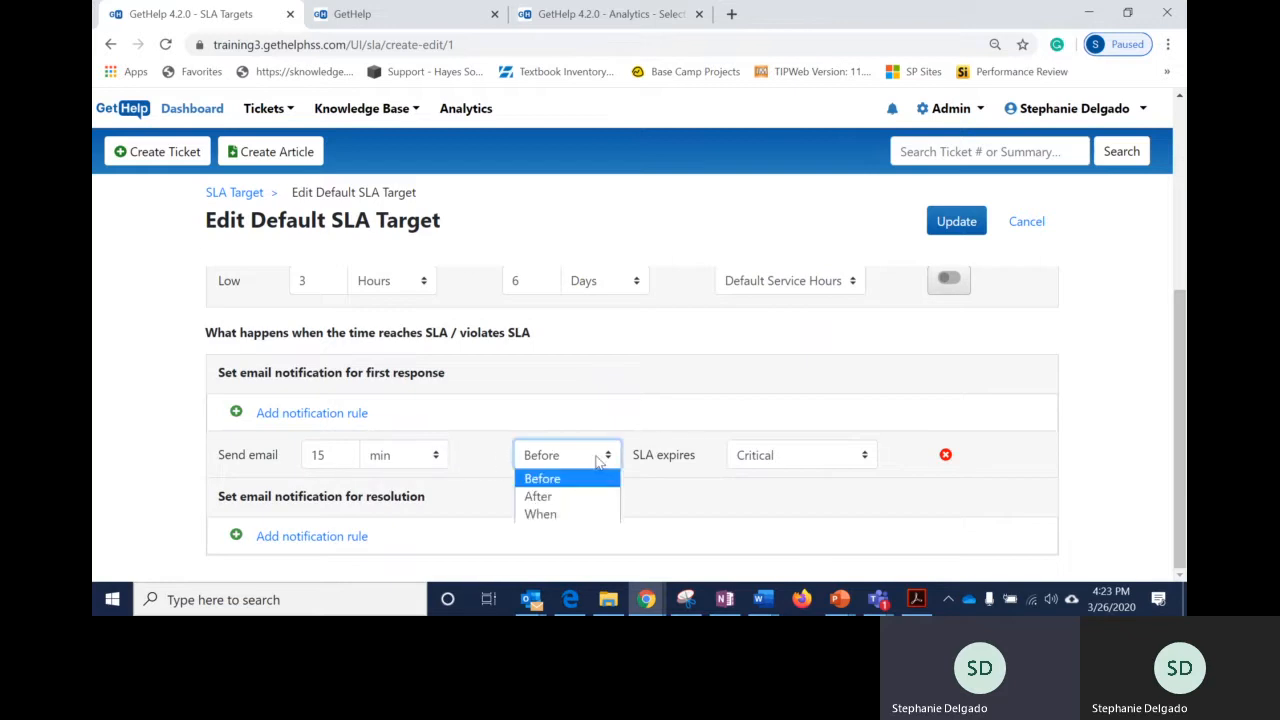
click(571, 516)
click(451, 460)
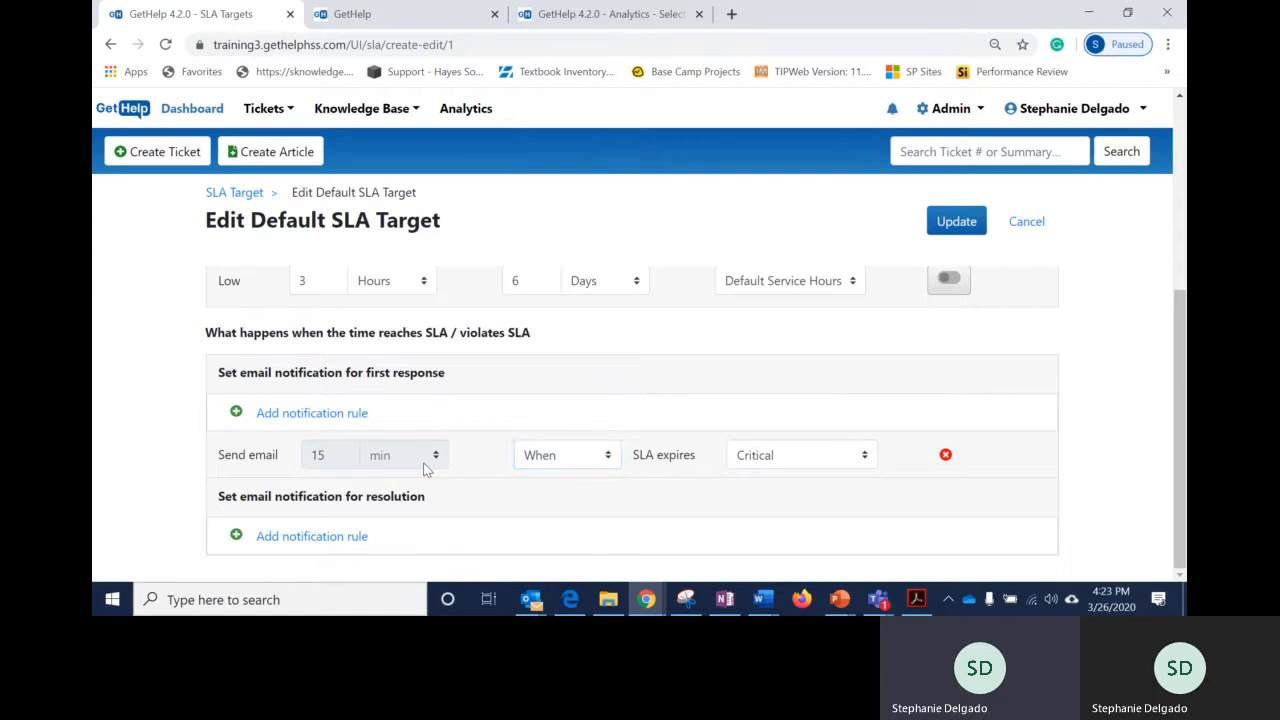
Switch the first-response notification rule's timing back to Before the SLA expires.
scroll(586, 491, up, 2)
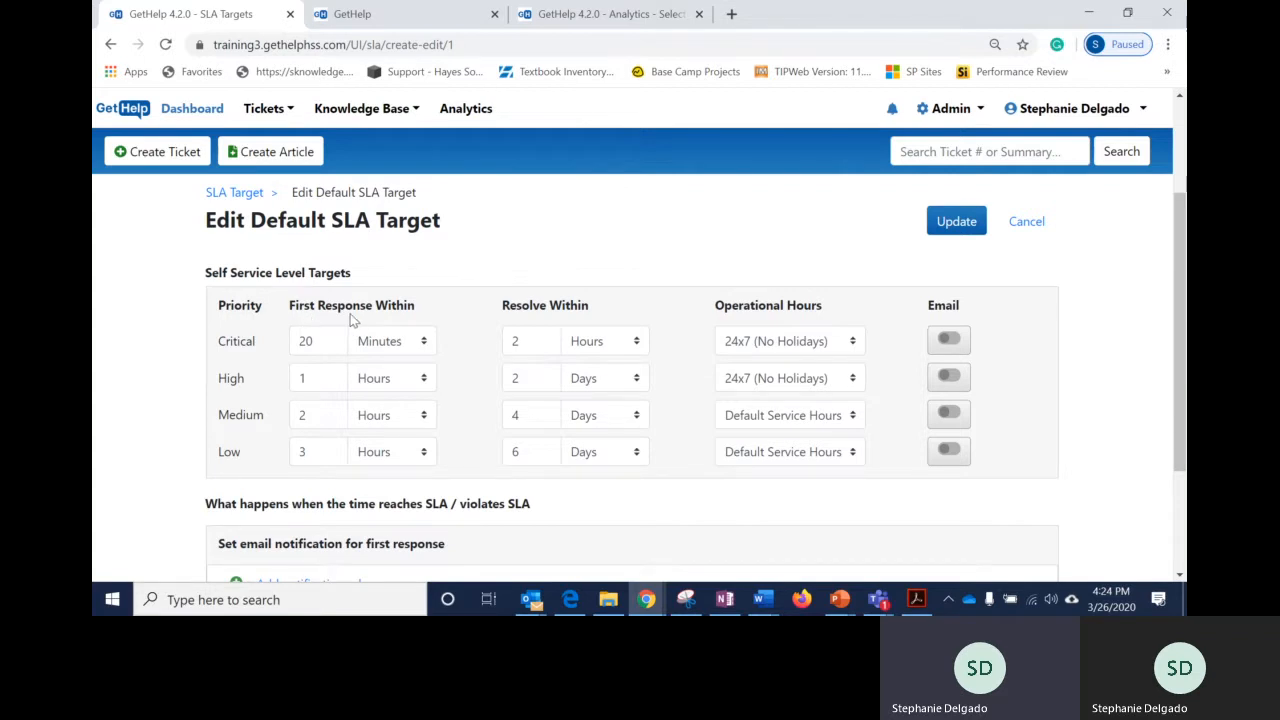
scroll(368, 355, down, 3)
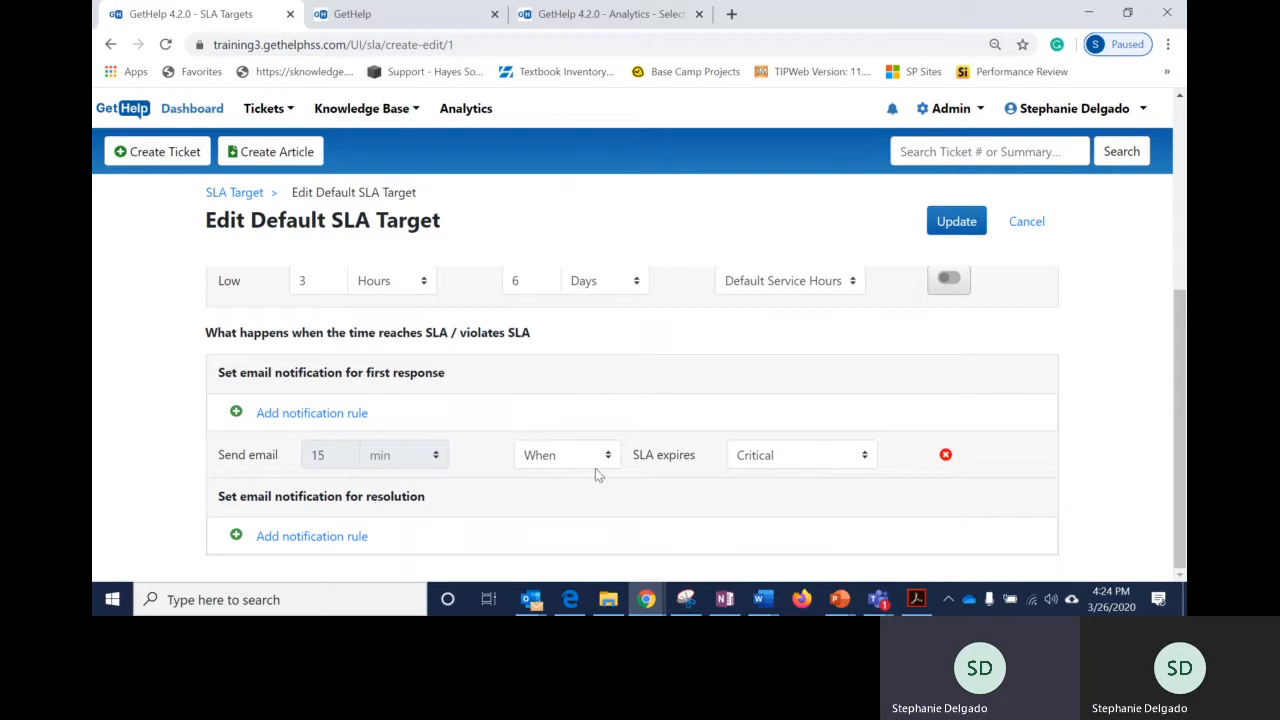
click(546, 458)
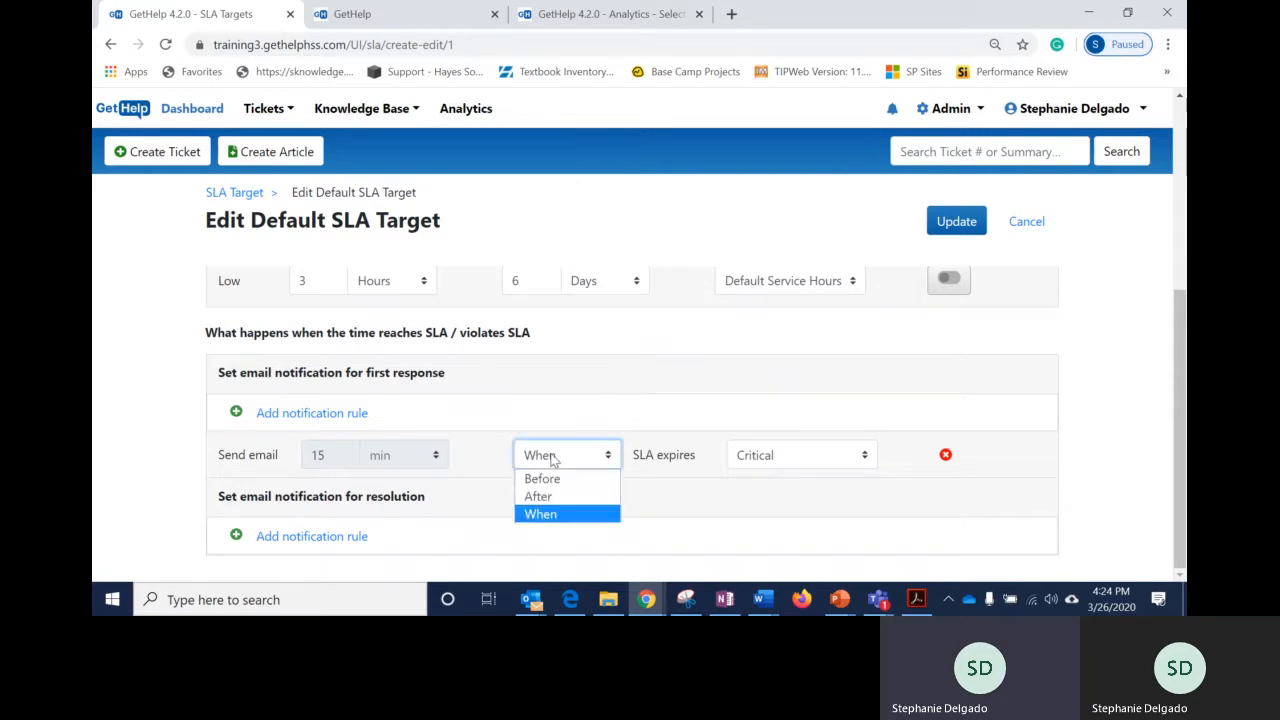
click(545, 479)
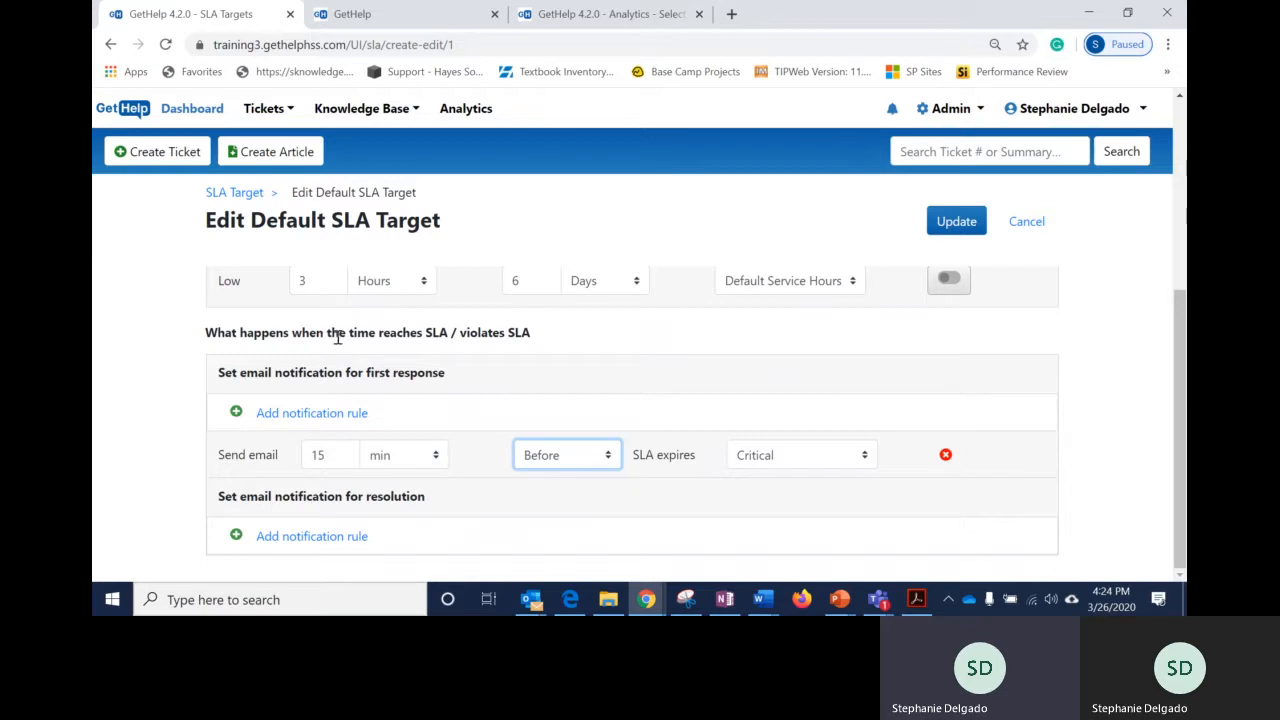
Add an email notification rule for resolution of Critical tickets.
scroll(335, 452, up, 2)
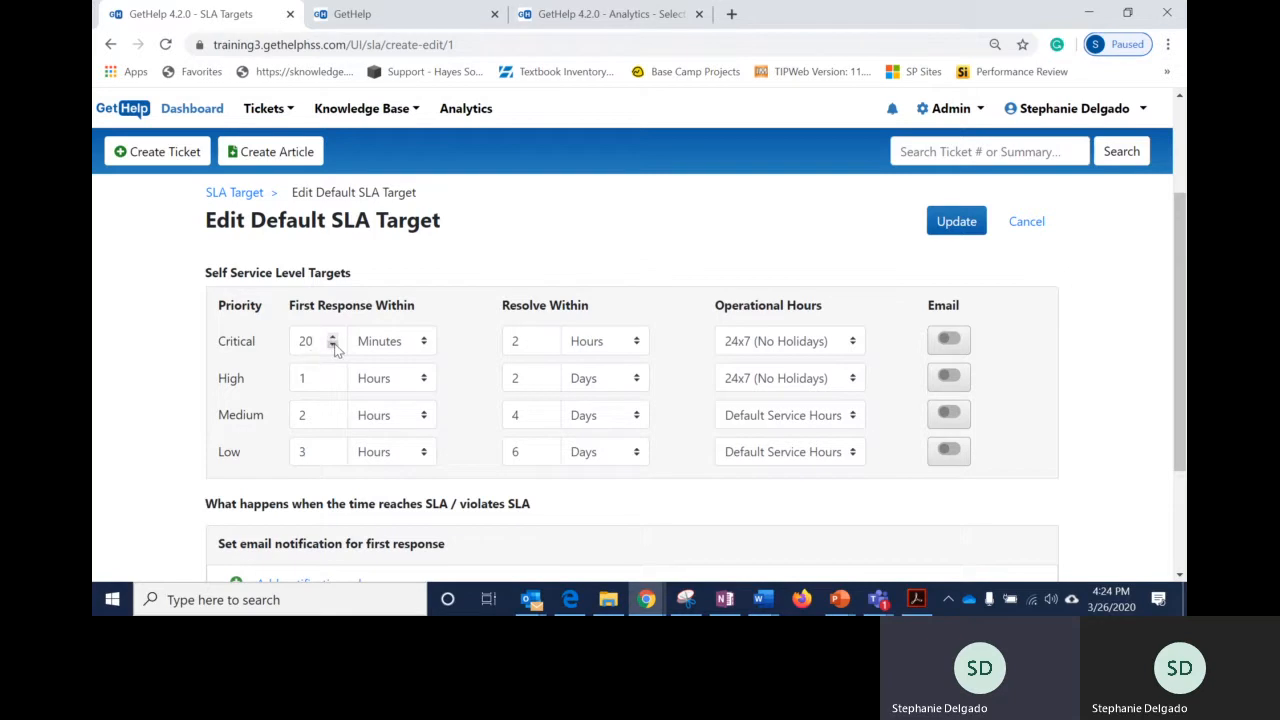
scroll(363, 423, down, 2)
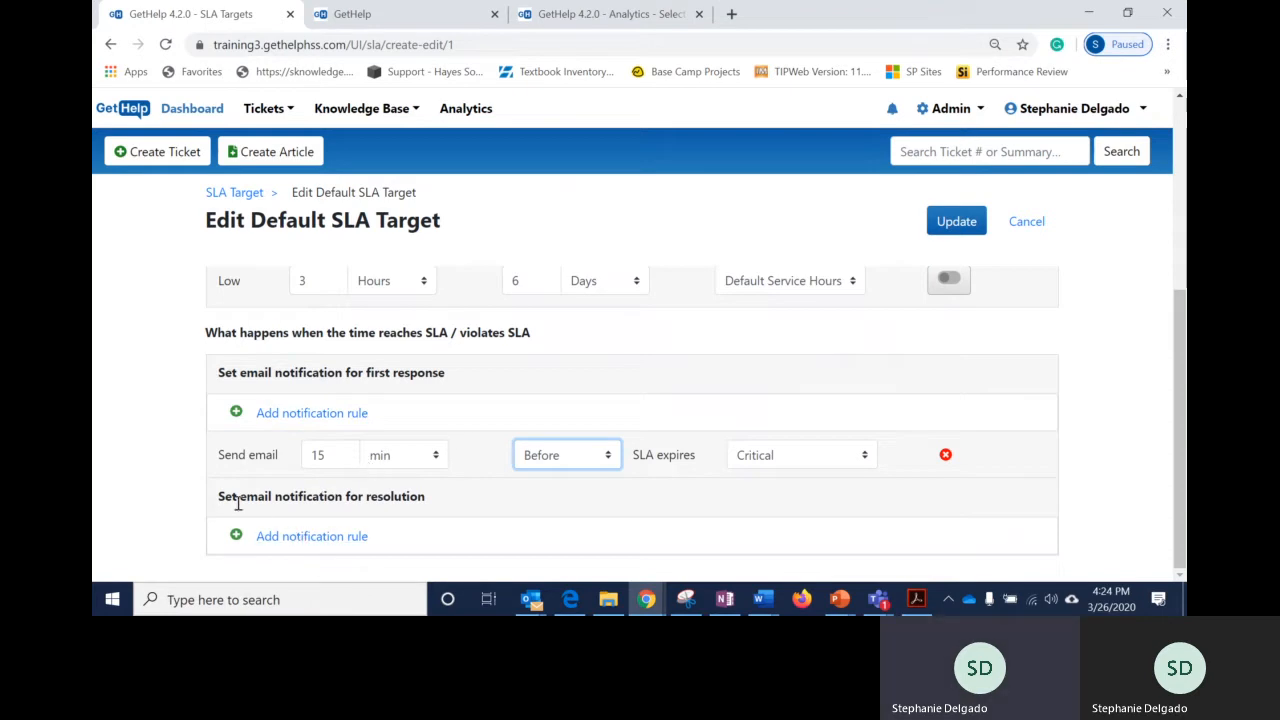
click(314, 538)
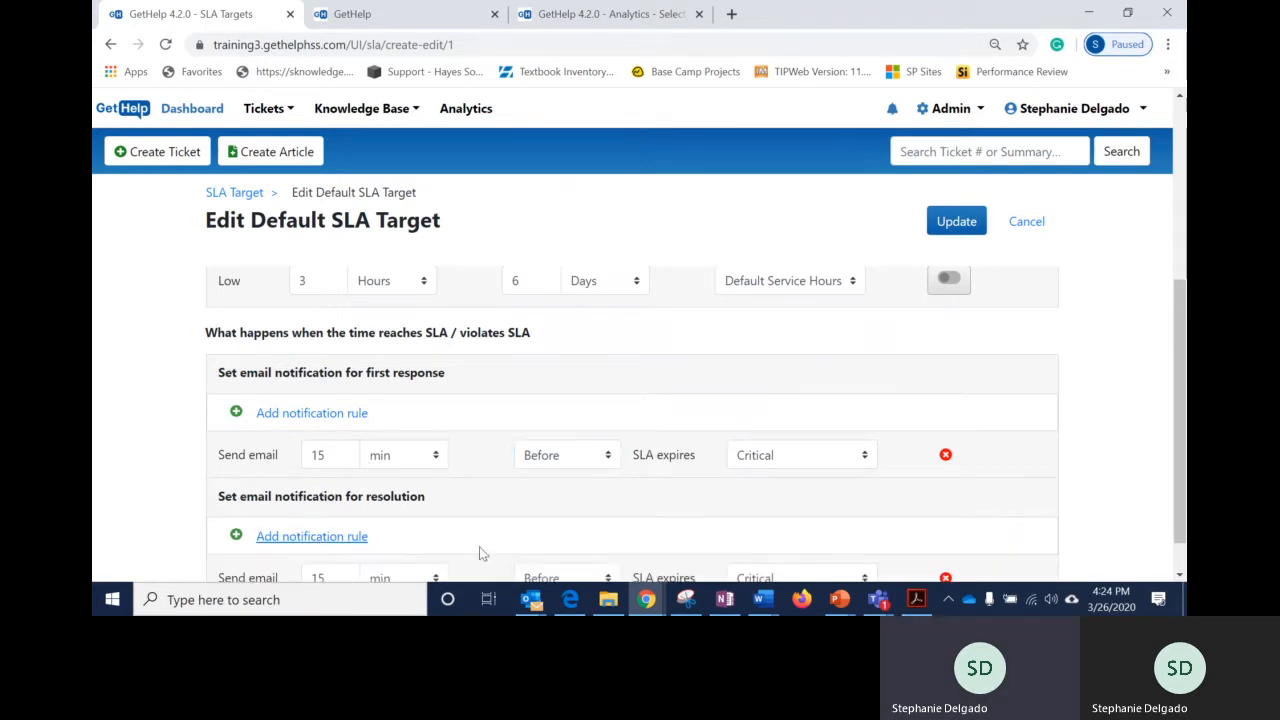
scroll(479, 553, down, 1)
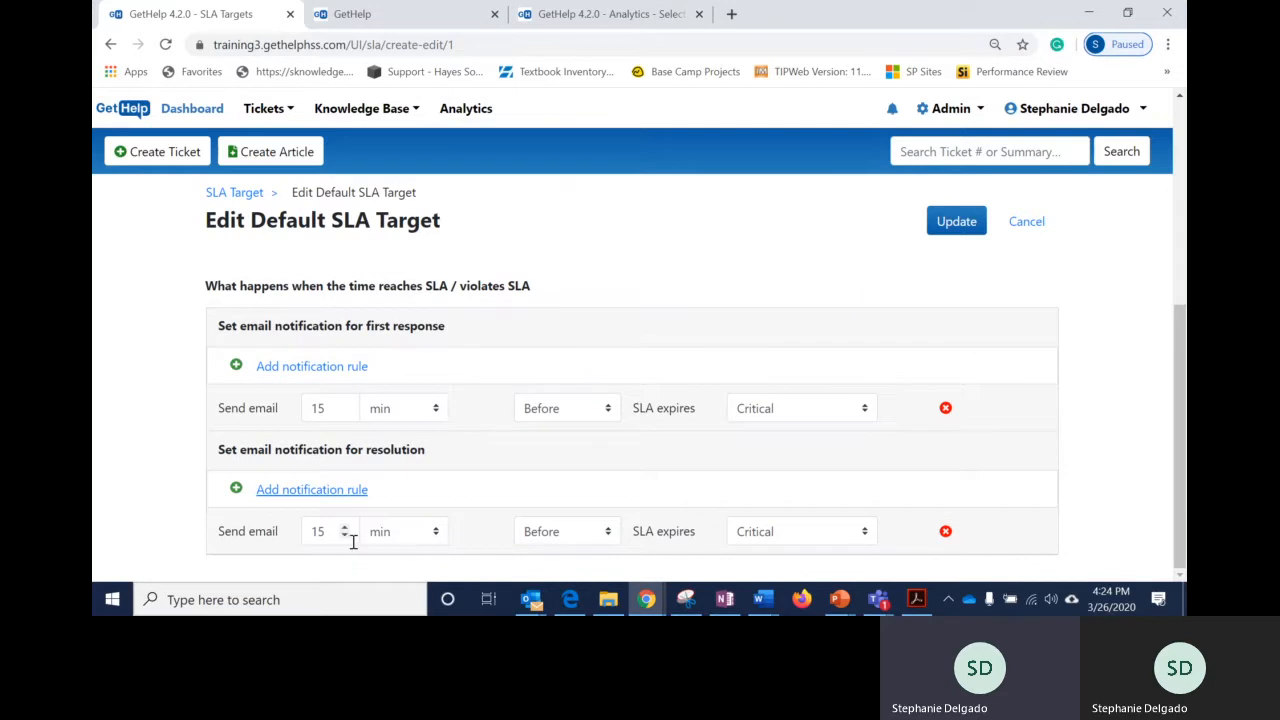
Set the resolution notification rule to send the email 1 hour before the Critical SLA expires.
scroll(466, 337, up, 5)
scroll(605, 482, down, 5)
click(436, 536)
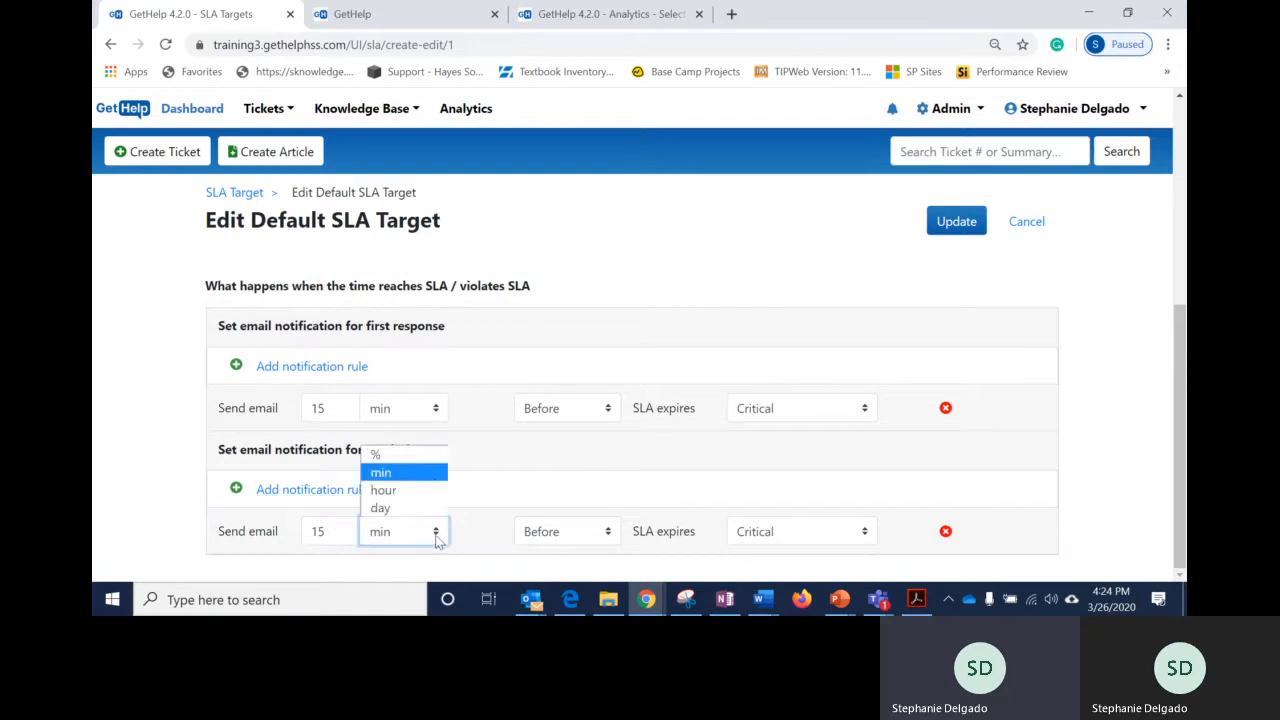
click(425, 490)
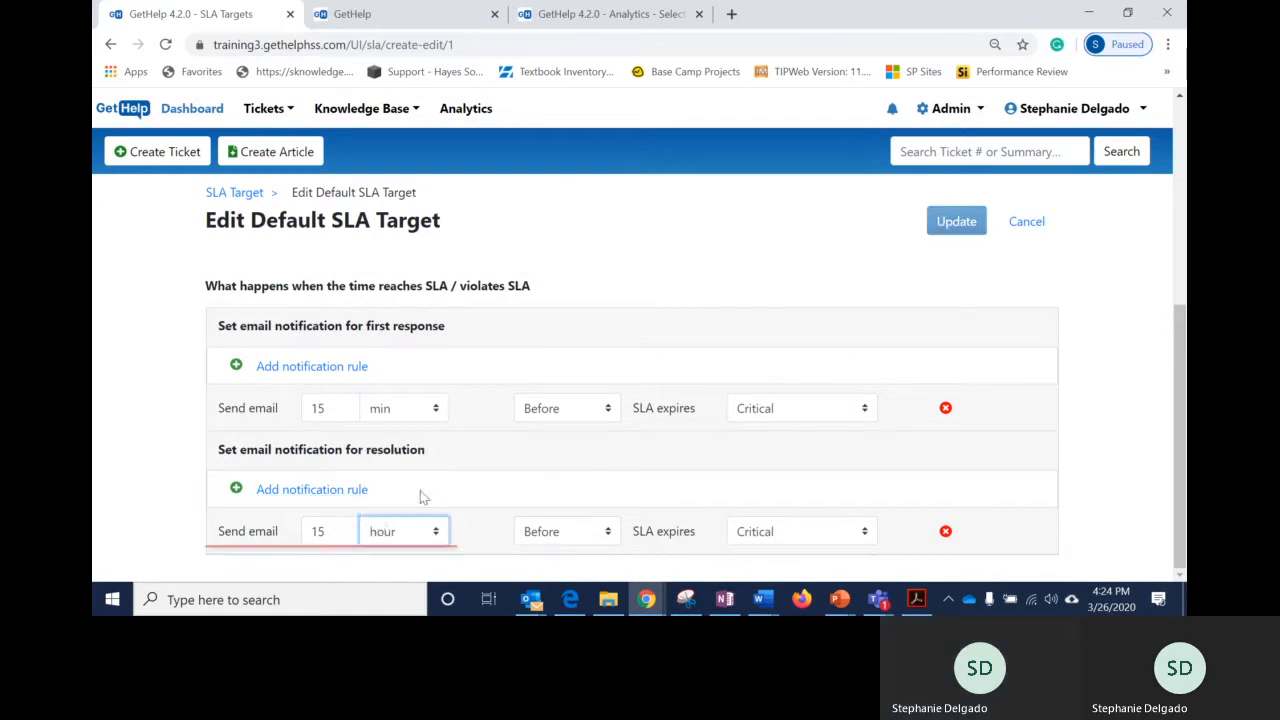
click(344, 527)
drag(334, 531, 286, 541)
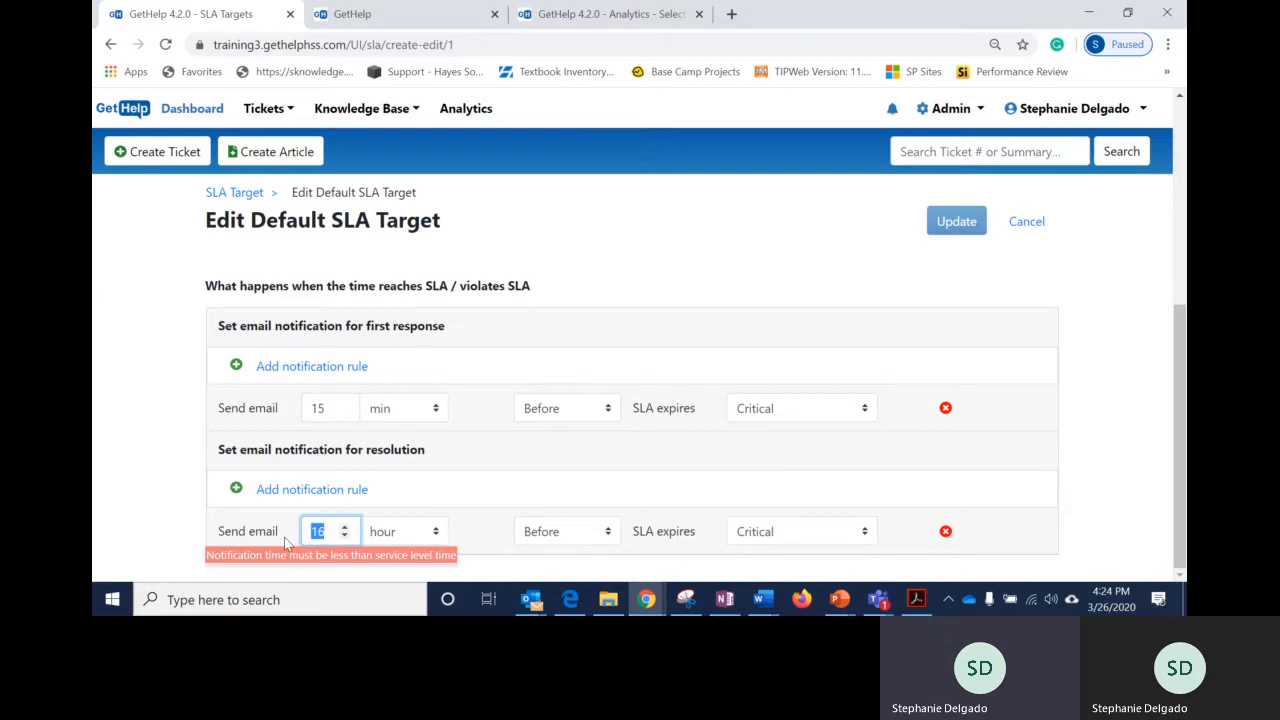
text(1)
click(468, 528)
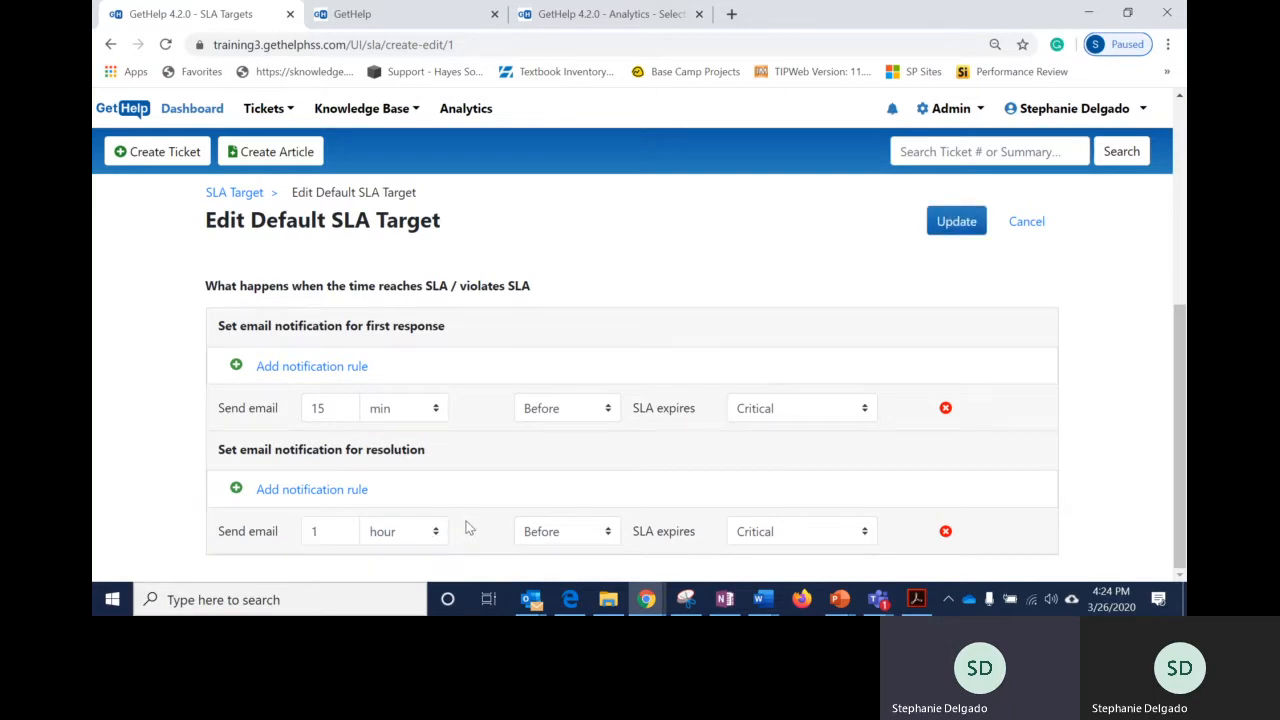
Change the resolution notification rule's lead time to 1.5 hours.
click(328, 532)
text(.5)
click(496, 536)
scroll(501, 484, up, 3)
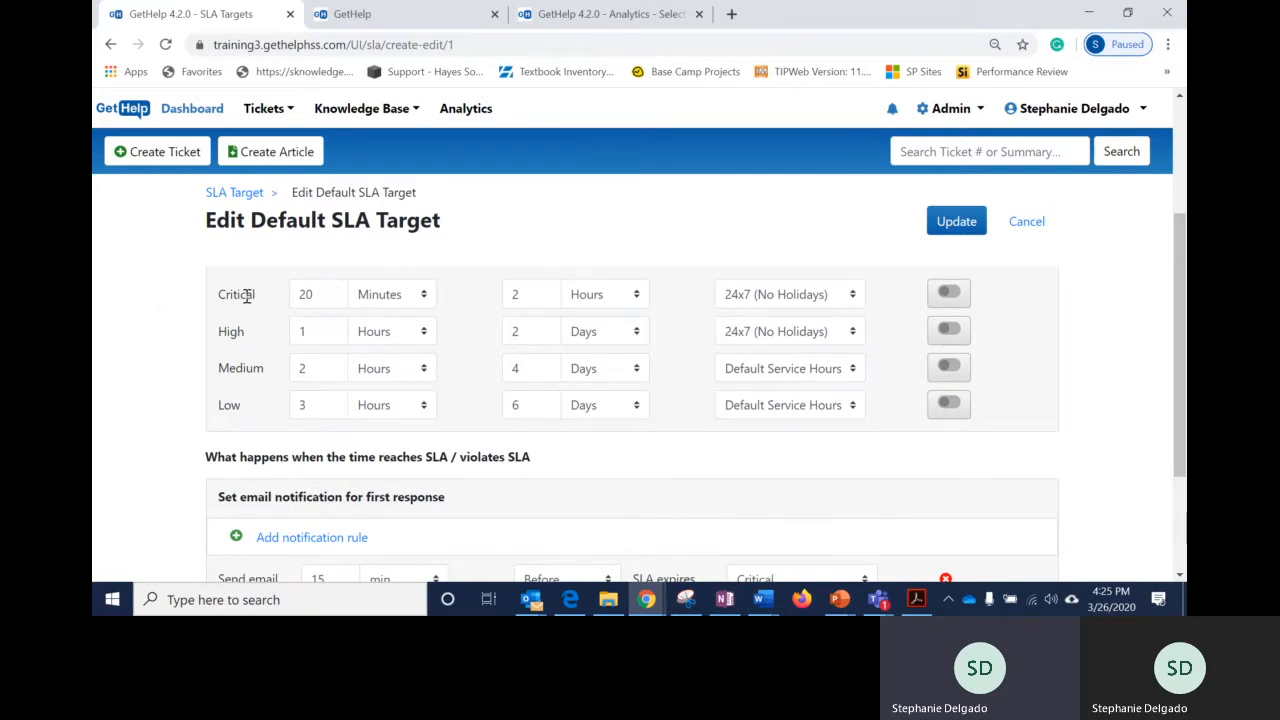
Examine the expiry timing and priority options of the resolution notification rule, leaving its settings as they are.
scroll(314, 351, down, 2)
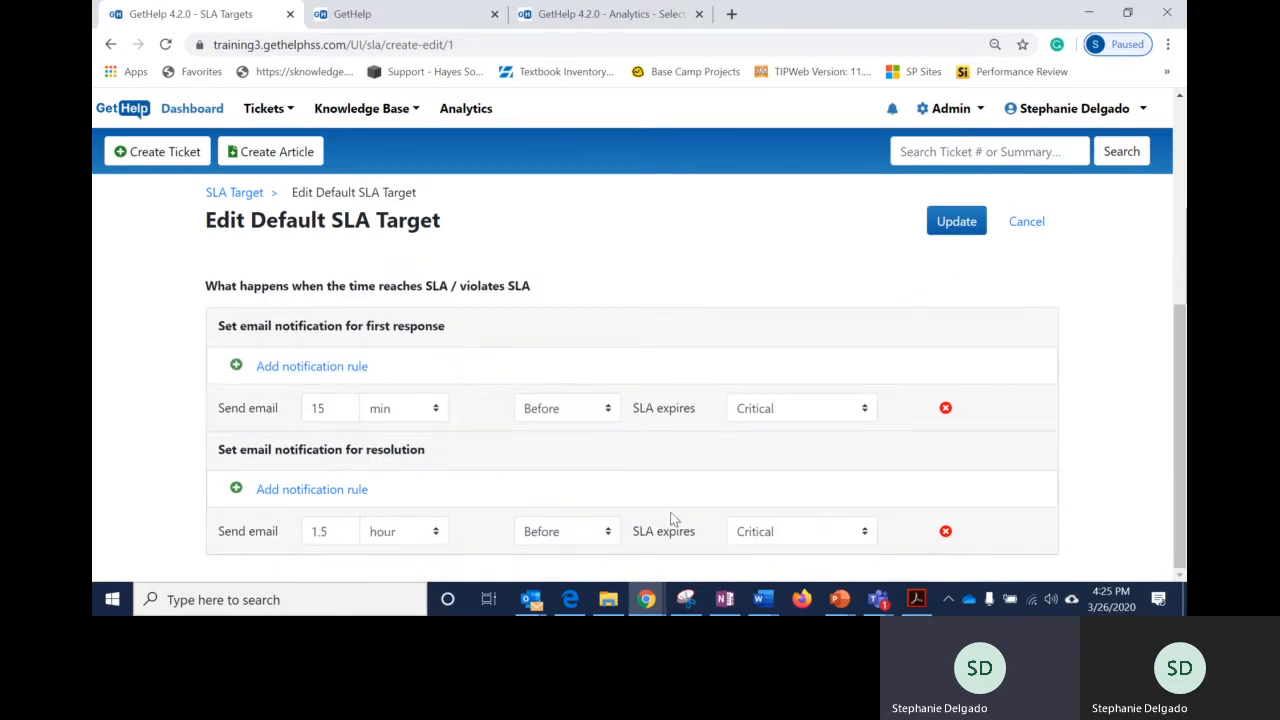
click(602, 533)
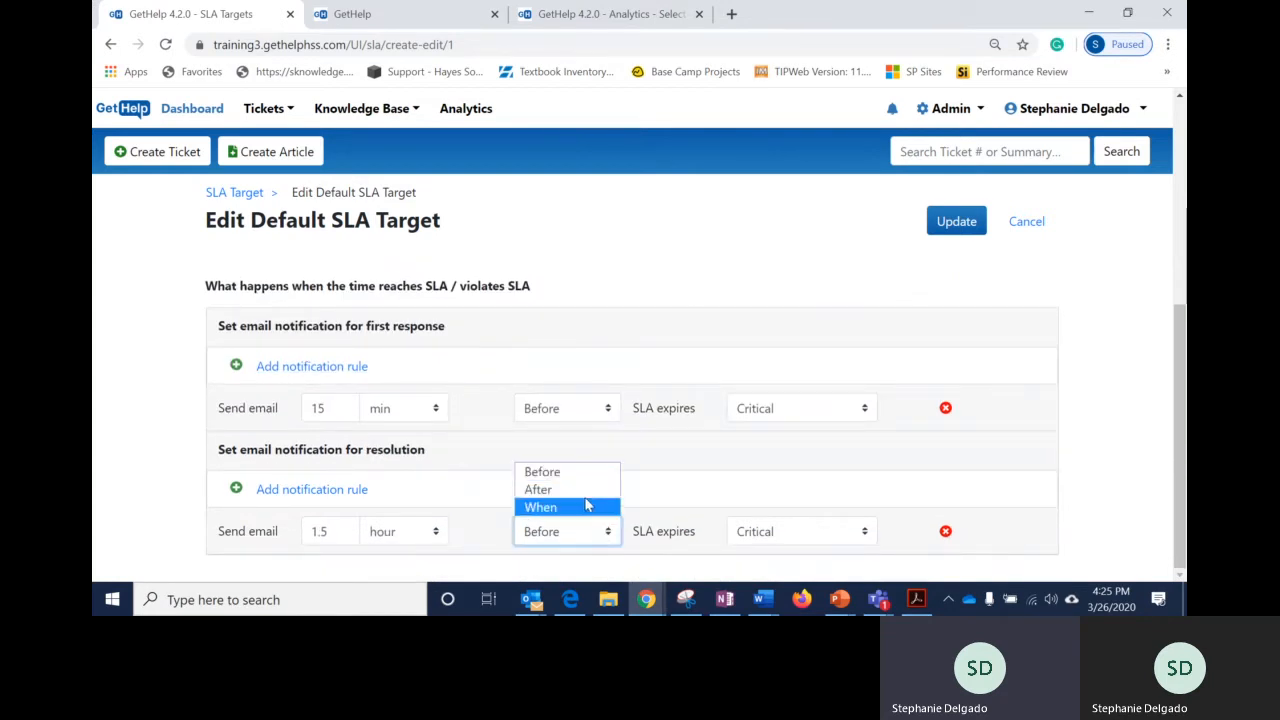
click(848, 542)
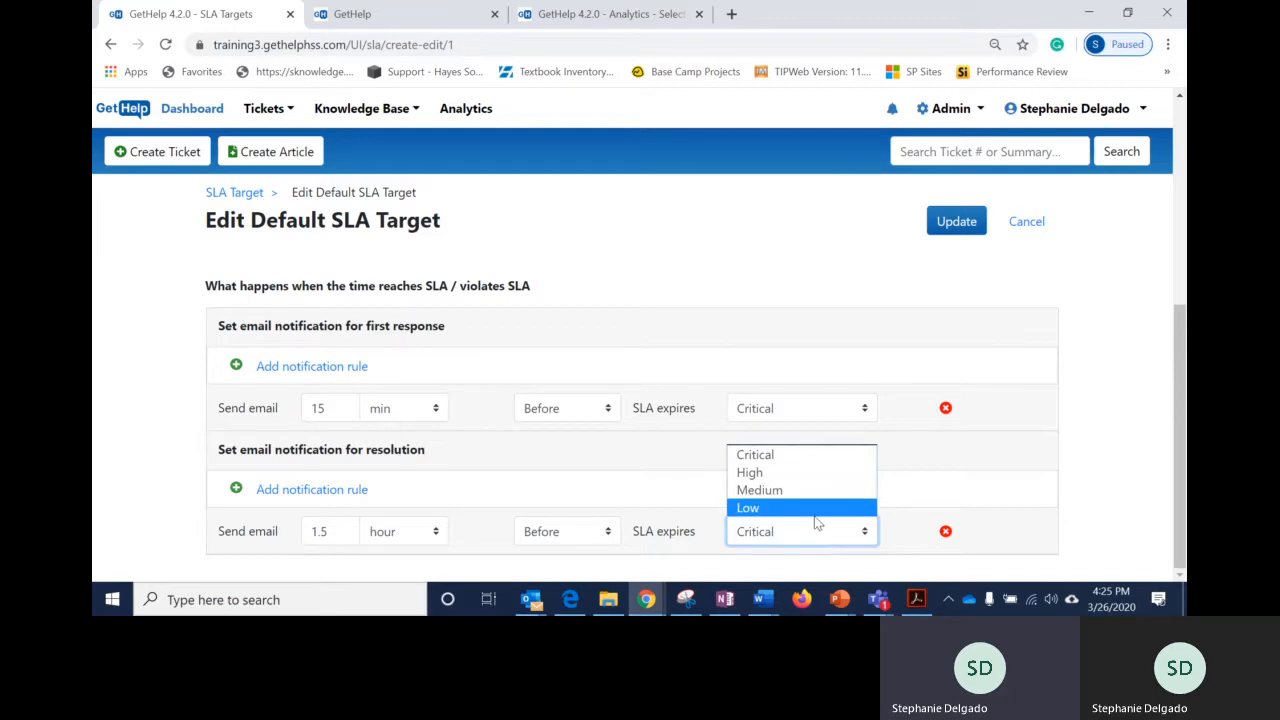
click(990, 490)
Delete the first-response email notification rule for Critical tickets from the Default SLA Target.
scroll(680, 497, up, 3)
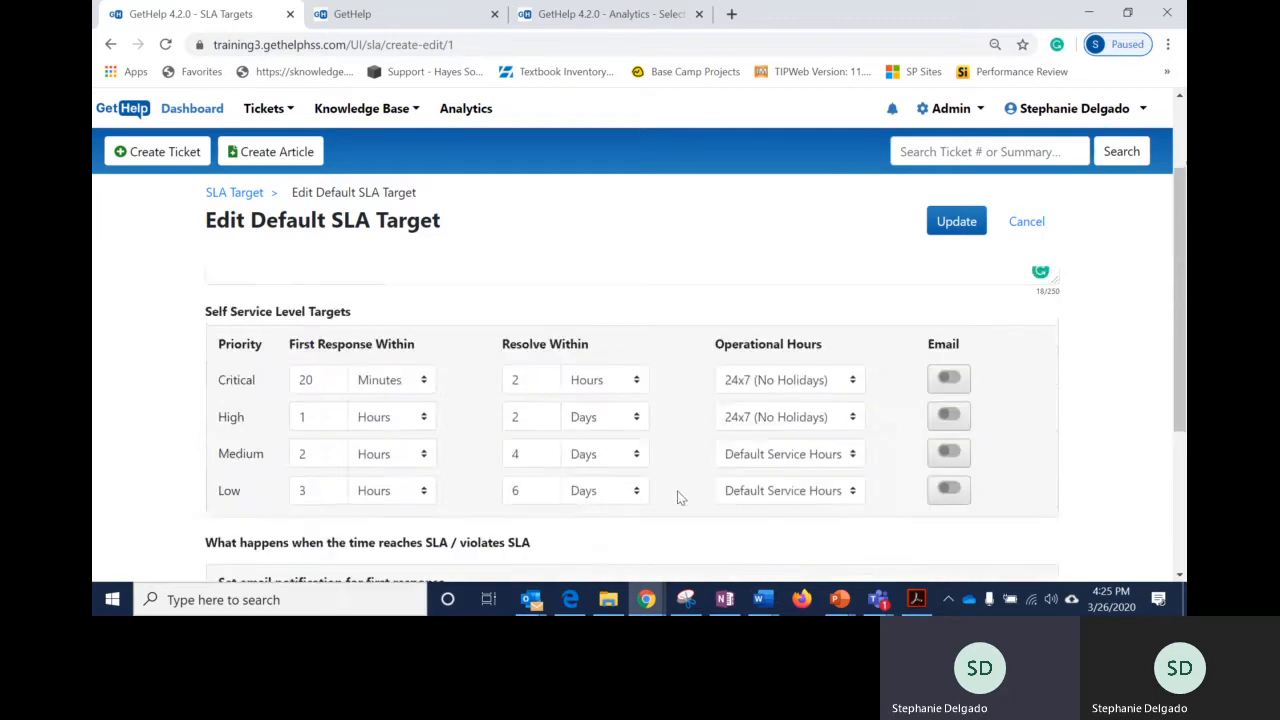
scroll(357, 529, up, 1)
scroll(314, 529, down, 1)
scroll(614, 480, down, 2)
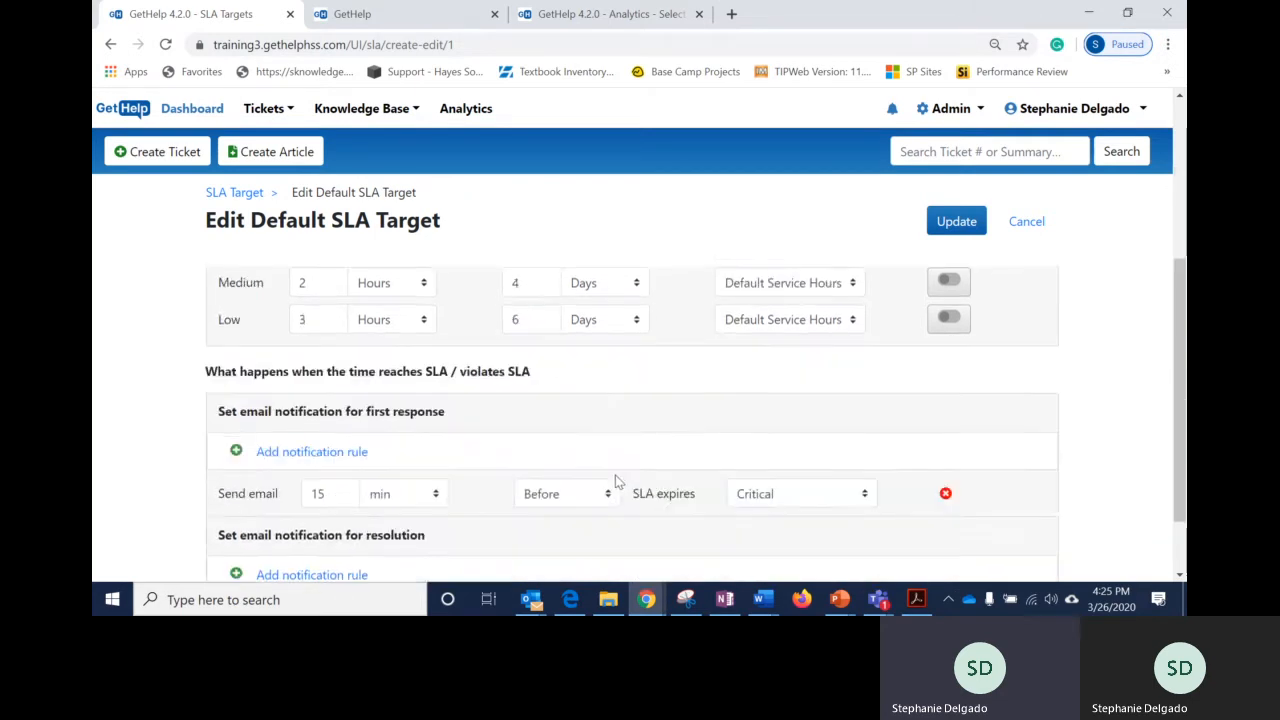
scroll(614, 481, down, 1)
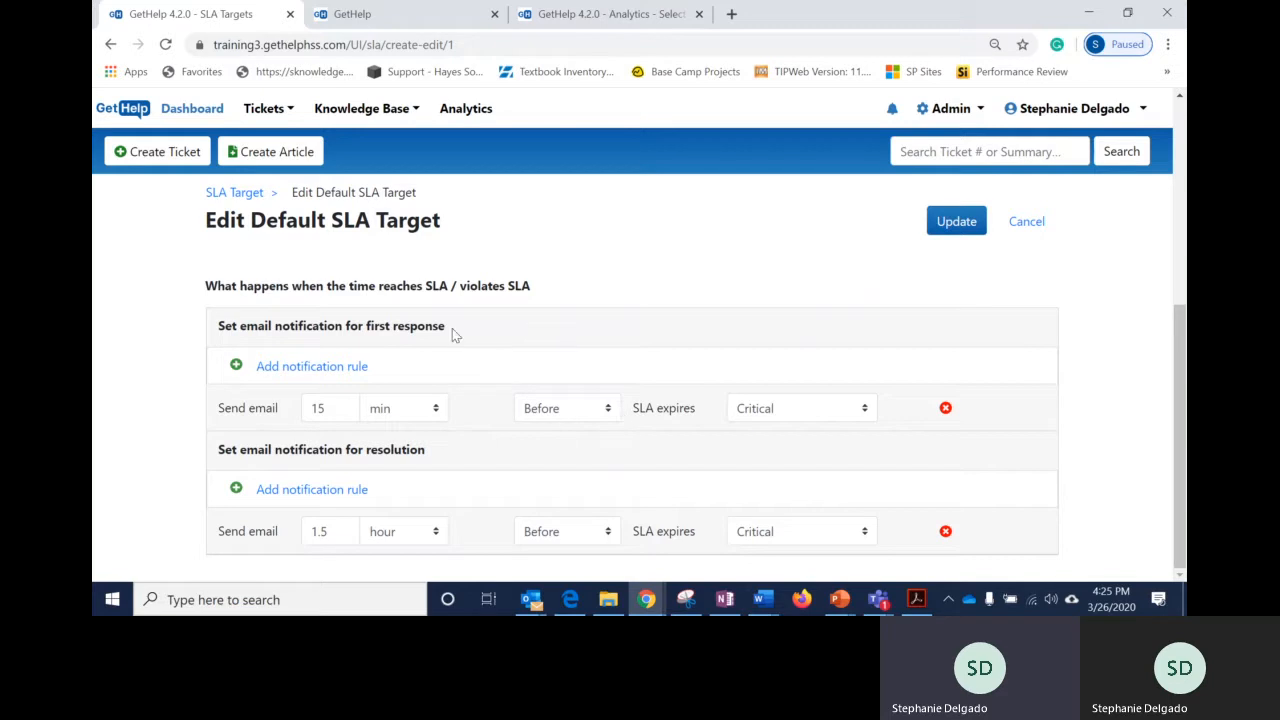
click(945, 409)
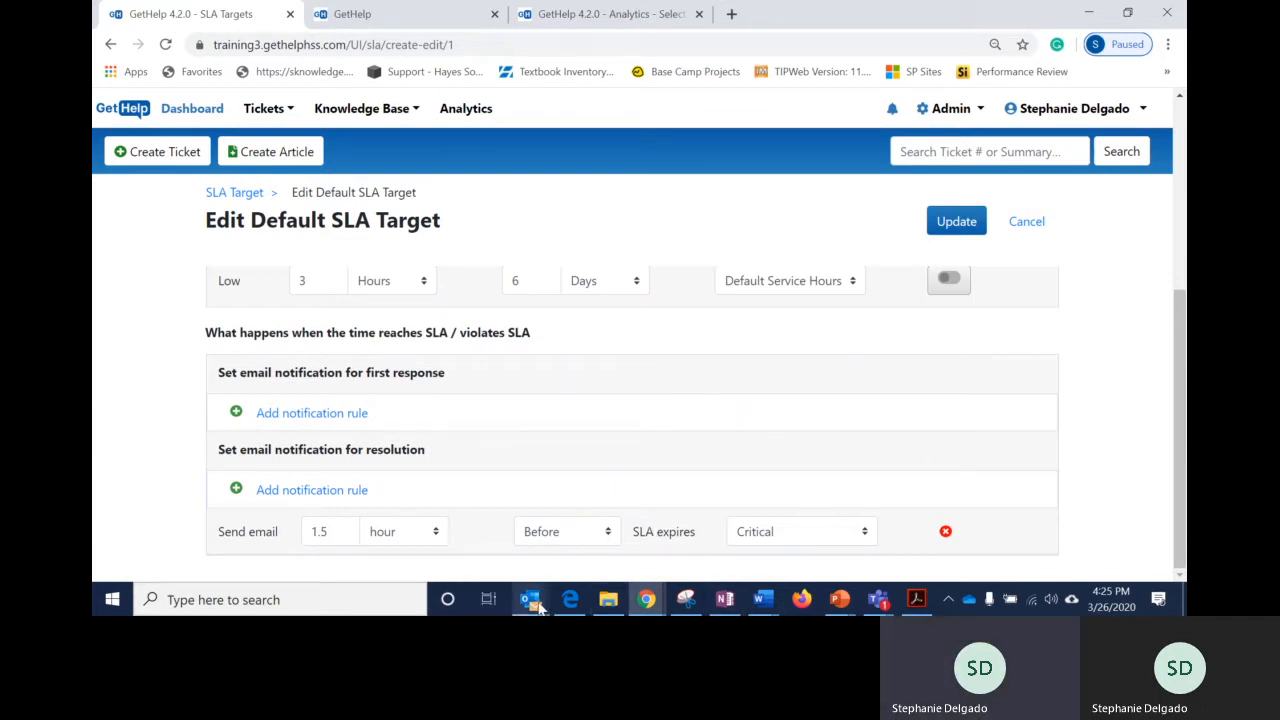
Switch to the forwarded first response SLA notification email in Outlook, collapse its ribbon to the simplified layout and dismiss the welcome tip.
mouse_move(539, 607)
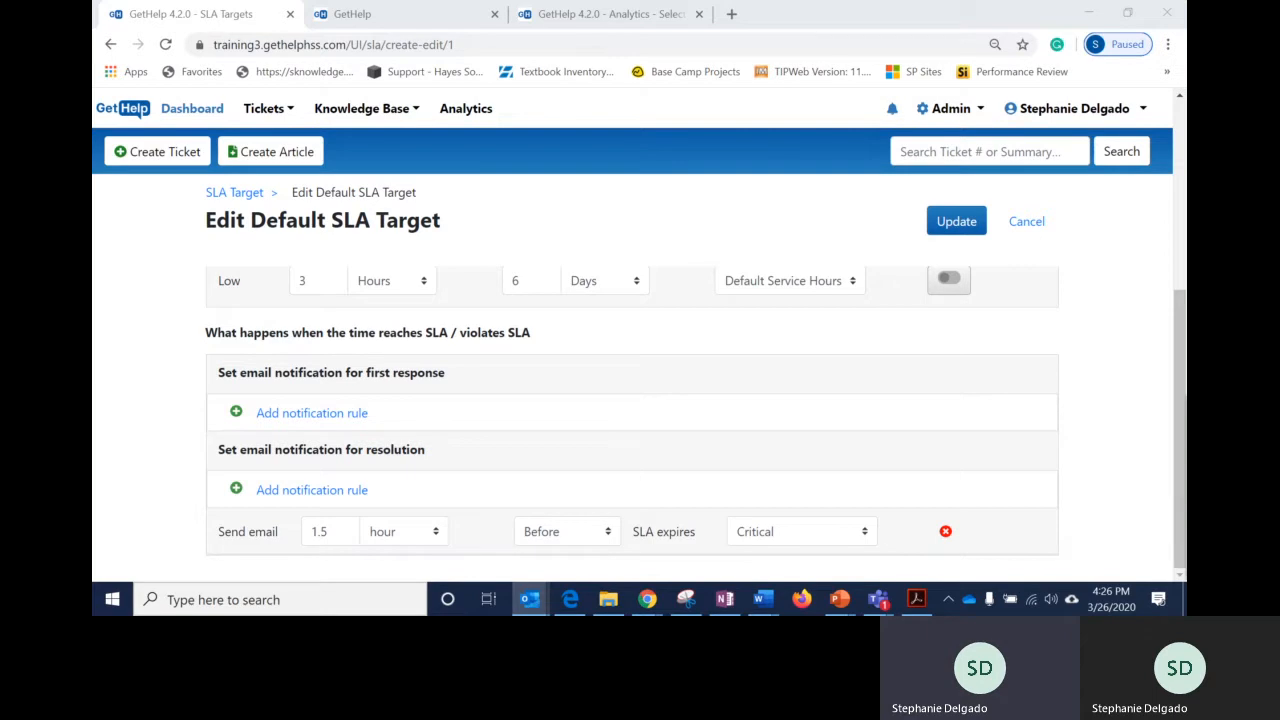
drag(1186, 405, 380, 2)
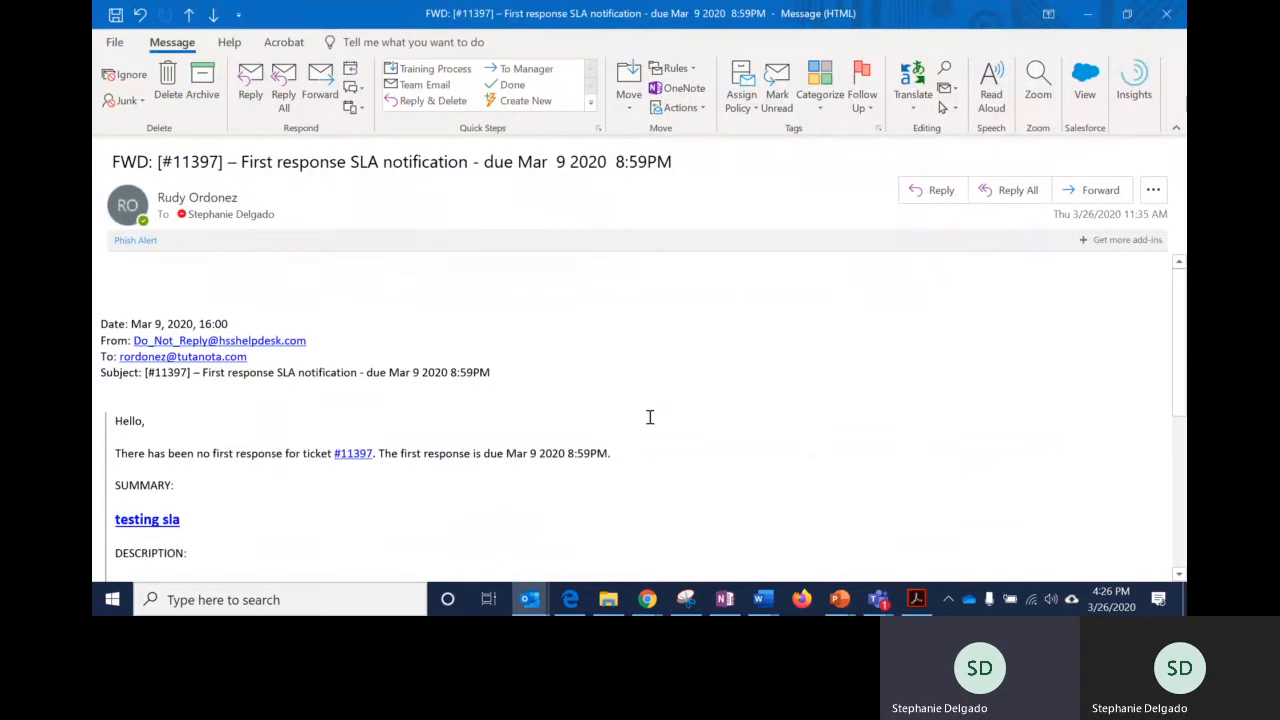
click(1176, 128)
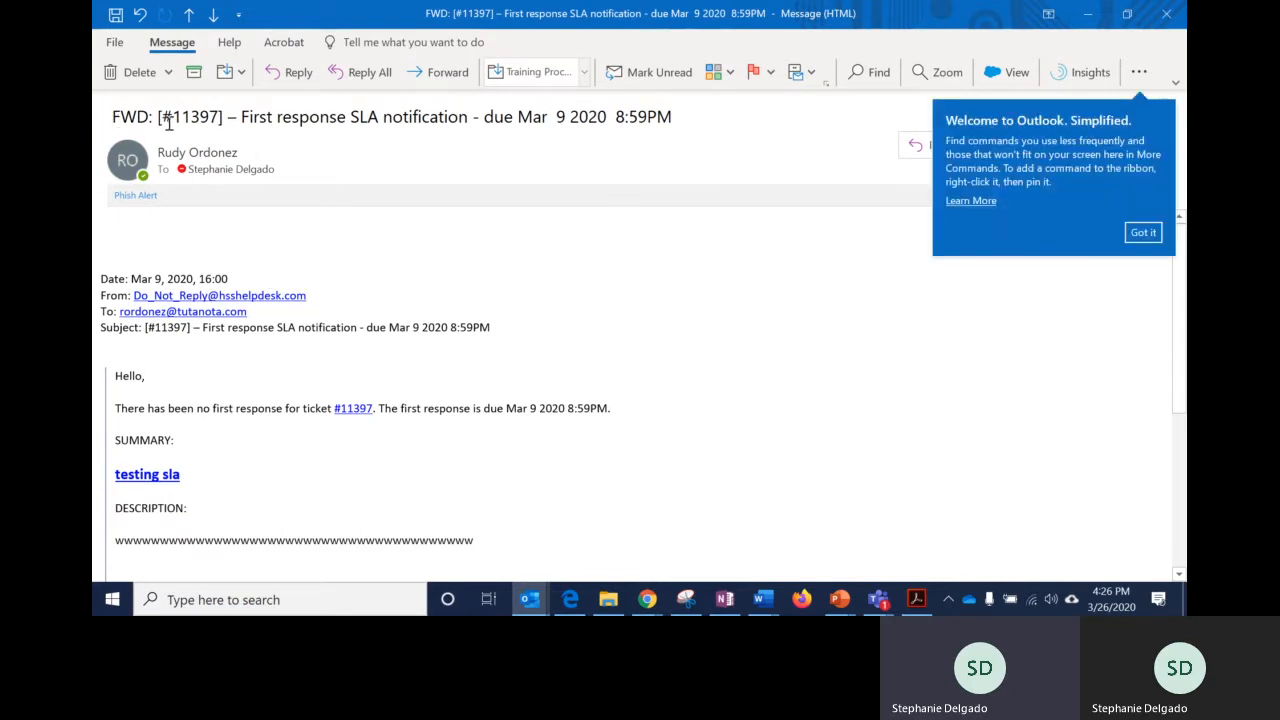
click(1143, 232)
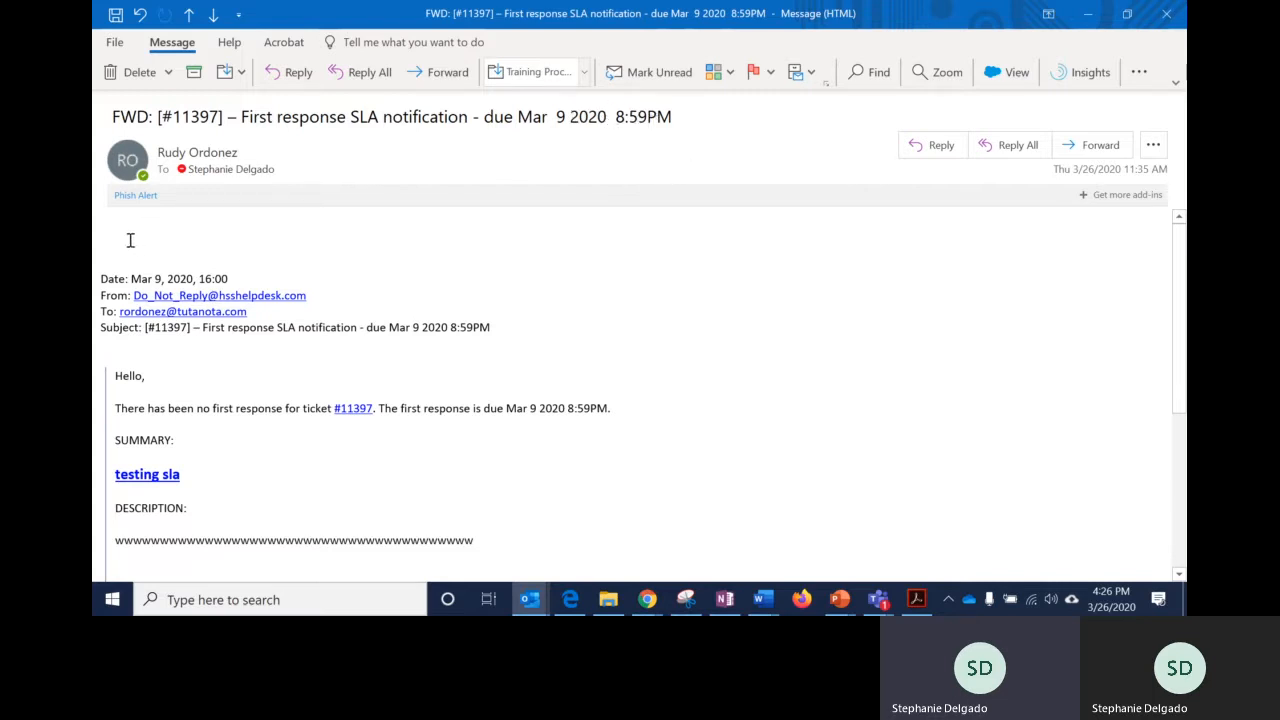
Examine the SLA notification email's ticket link, summary, description, status, priority and assignee, and minimize the message to return to GetHelp.
scroll(130, 240, down, 3)
scroll(133, 254, up, 1)
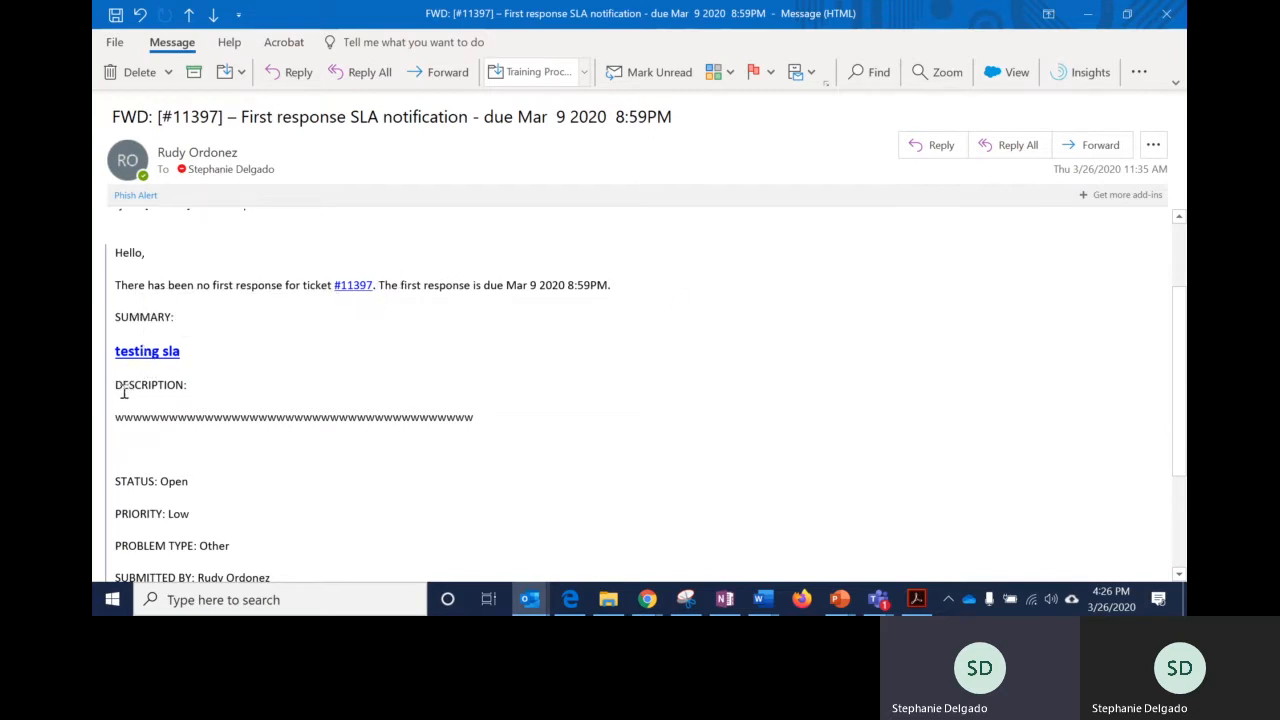
scroll(294, 520, down, 3)
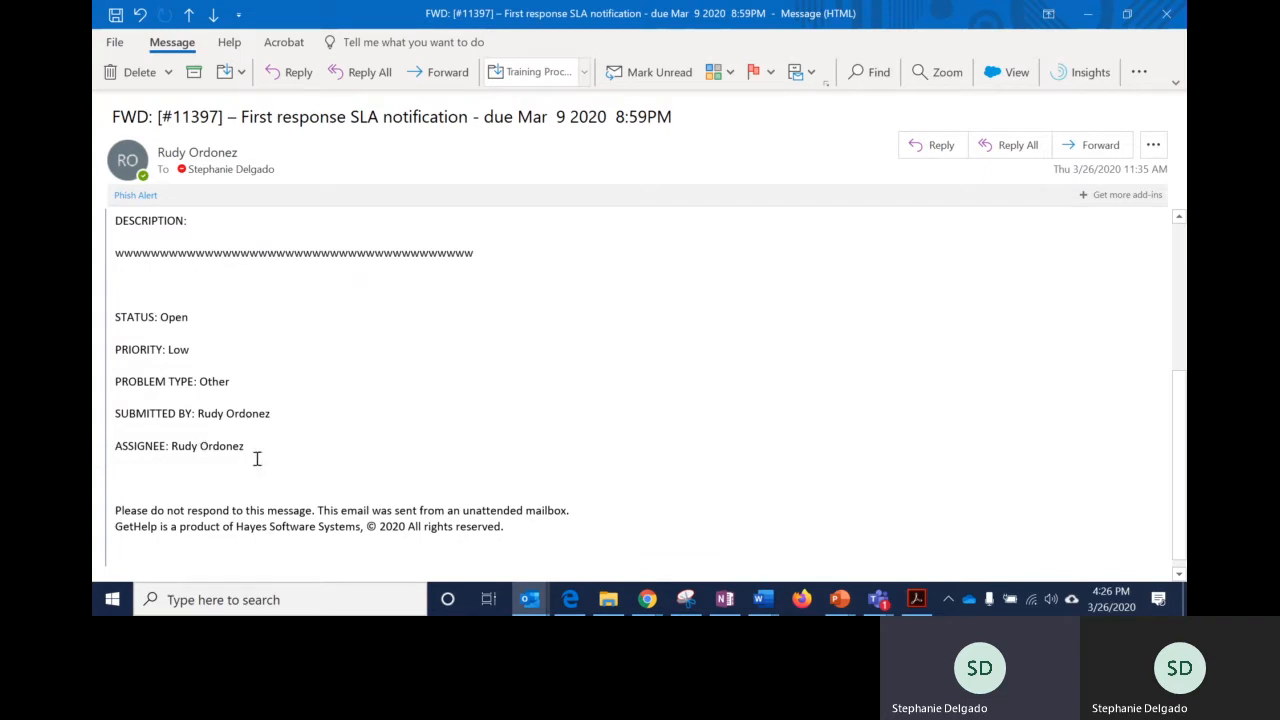
scroll(265, 497, up, 1)
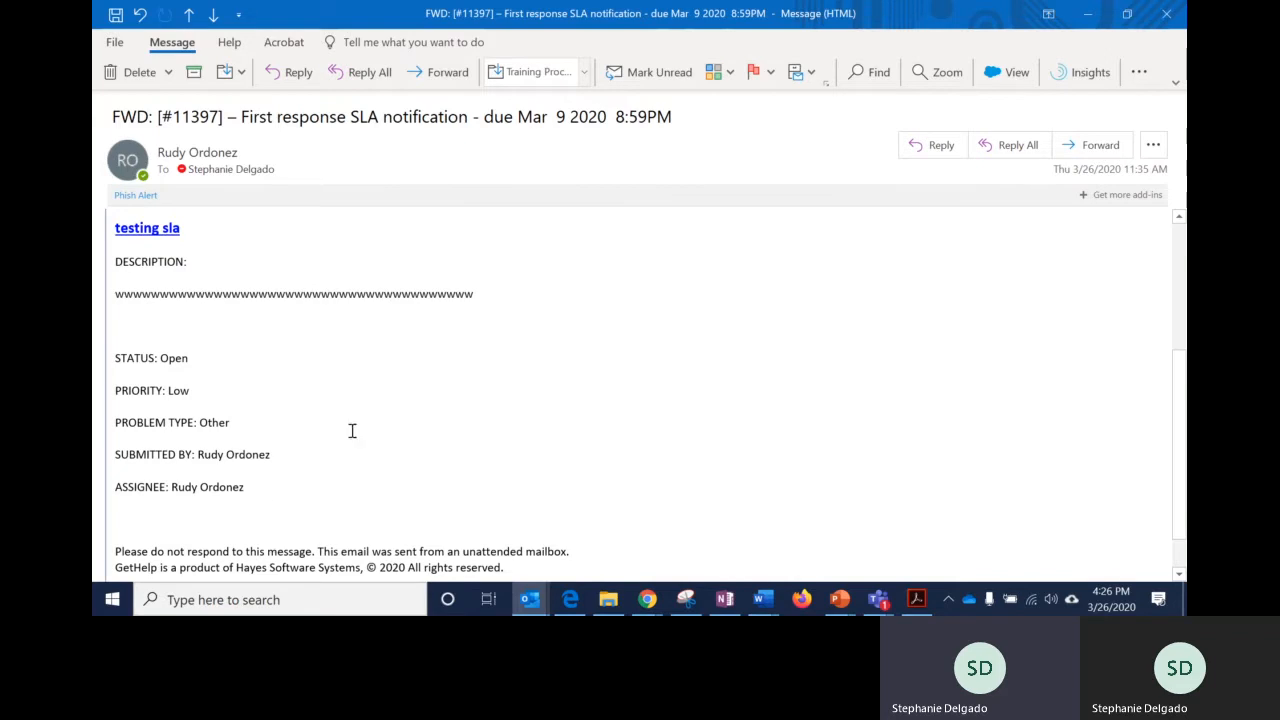
scroll(270, 450, up, 4)
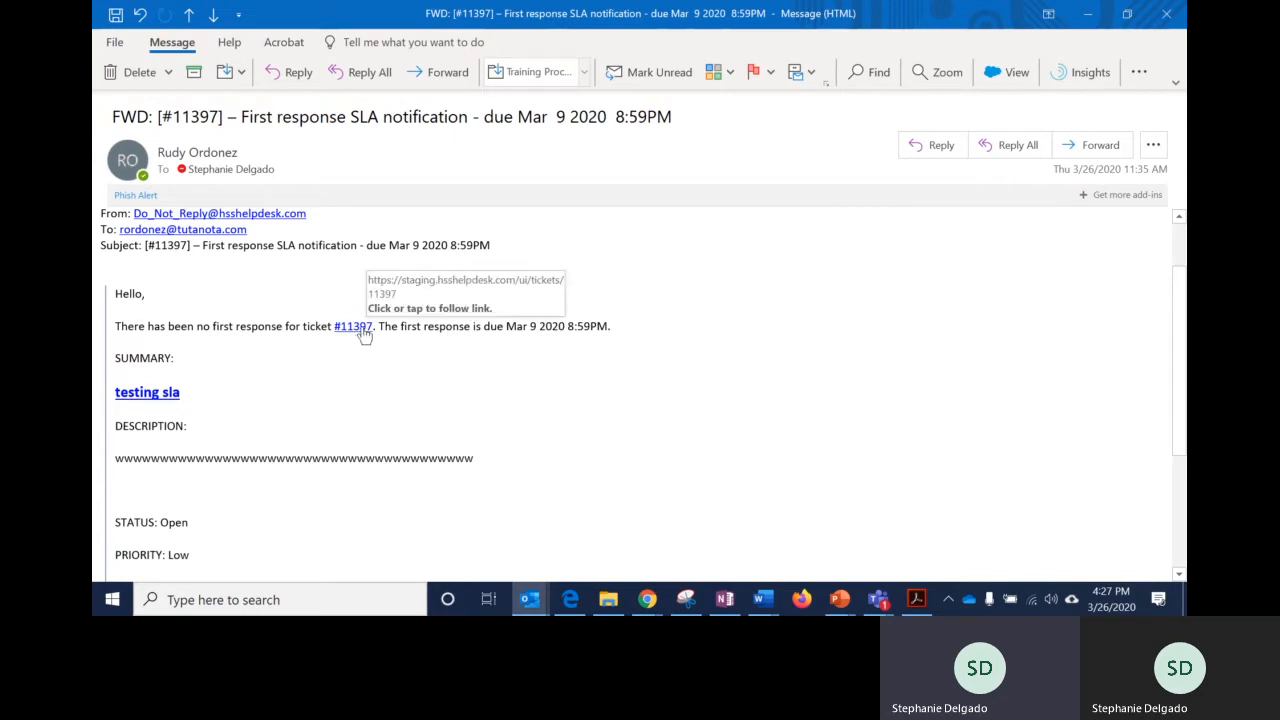
click(1088, 14)
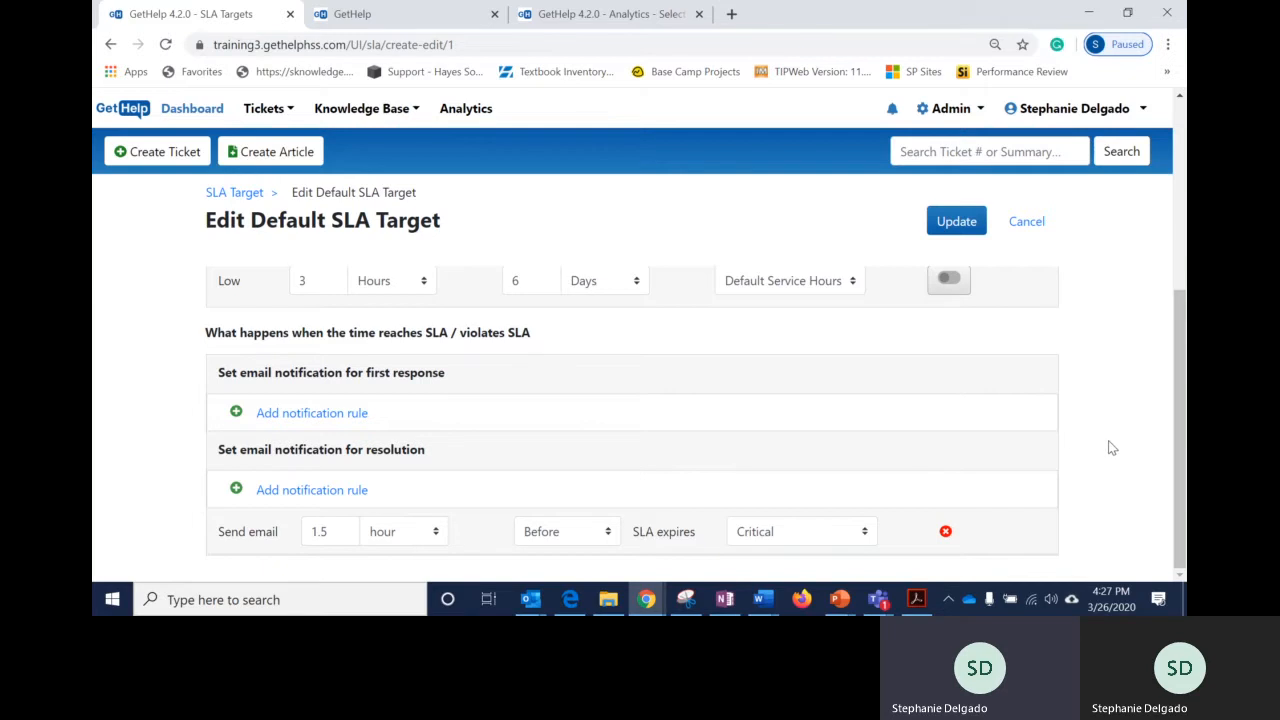
Turn on email notifications for the Critical priority in the Default SLA Target's service level targets.
scroll(1100, 484, up, 4)
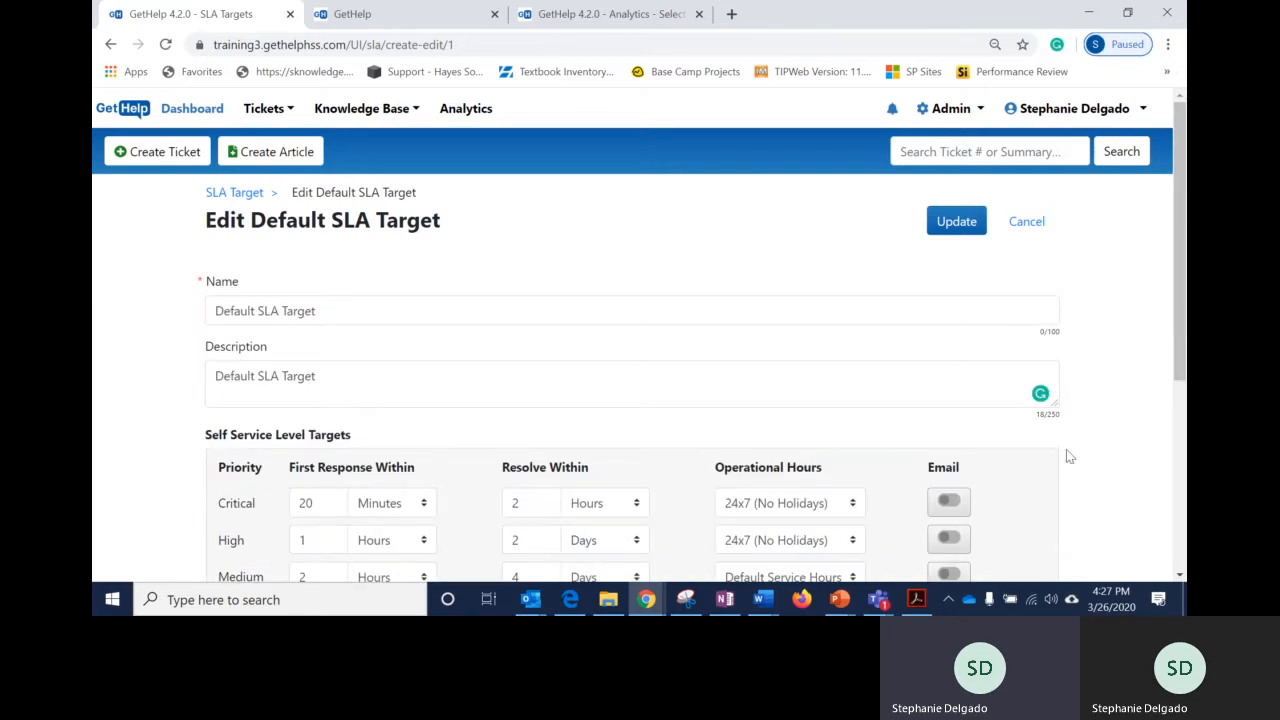
click(962, 110)
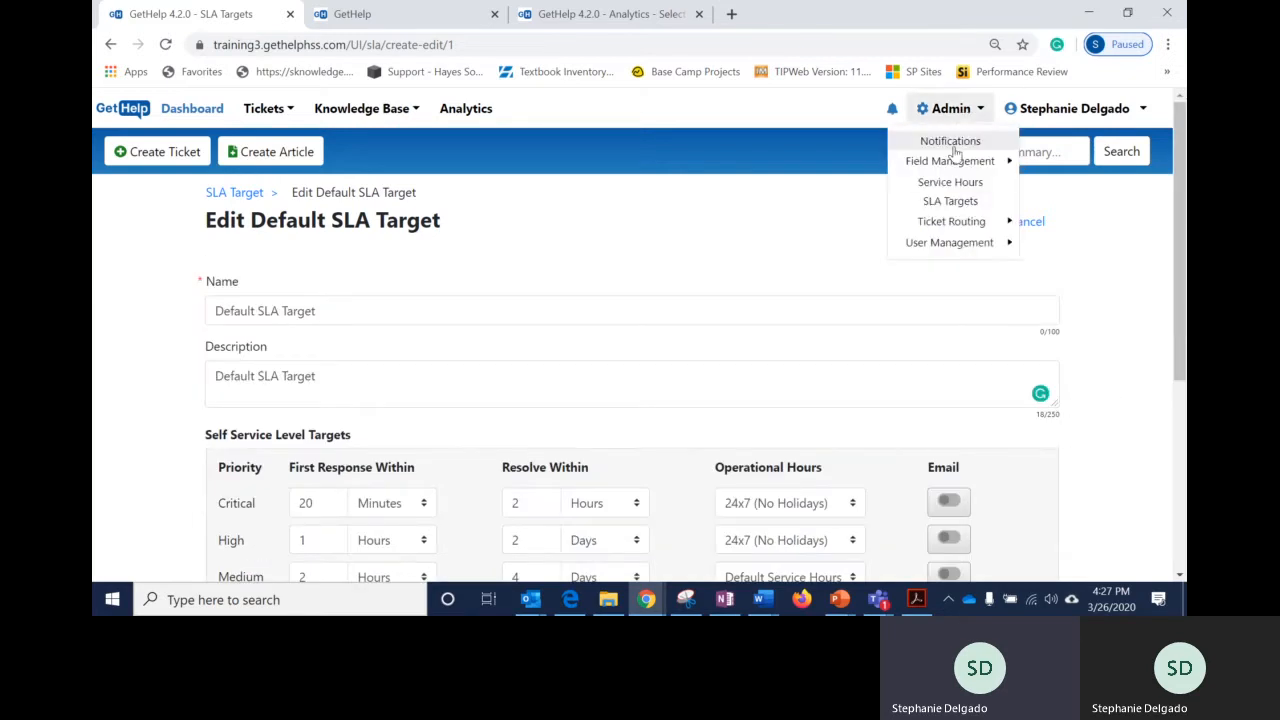
click(759, 260)
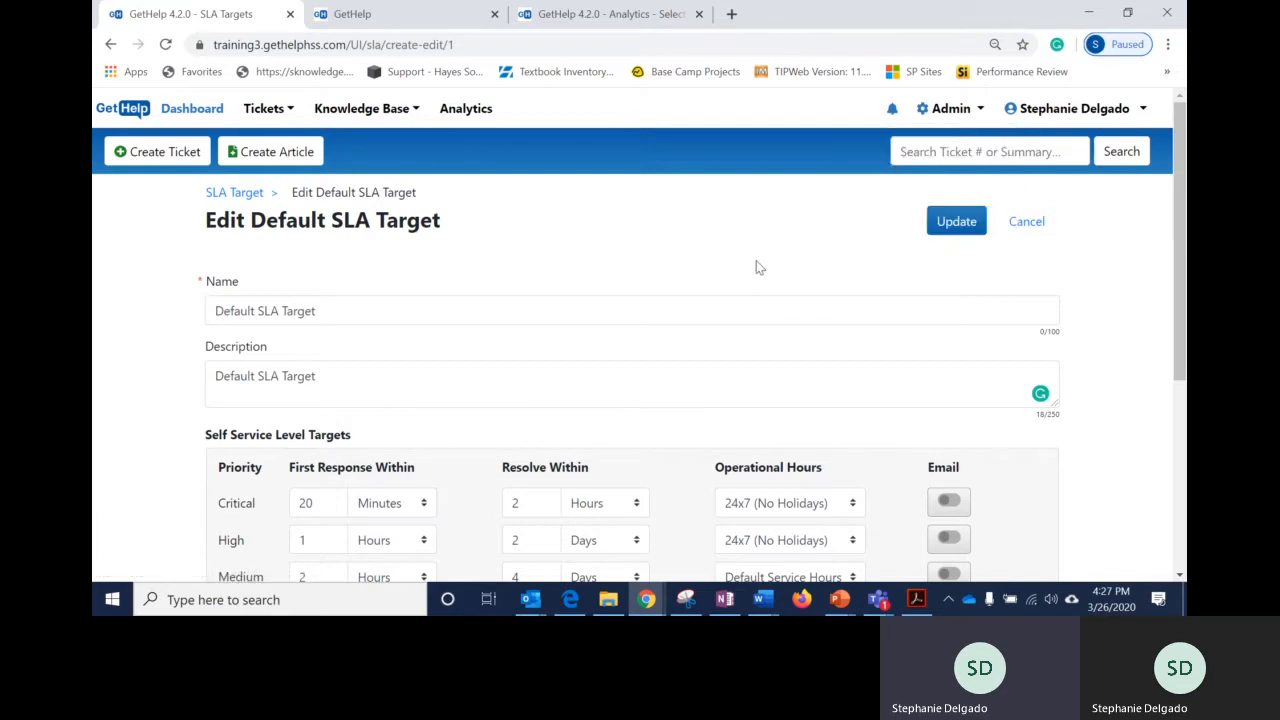
scroll(756, 302, down, 1)
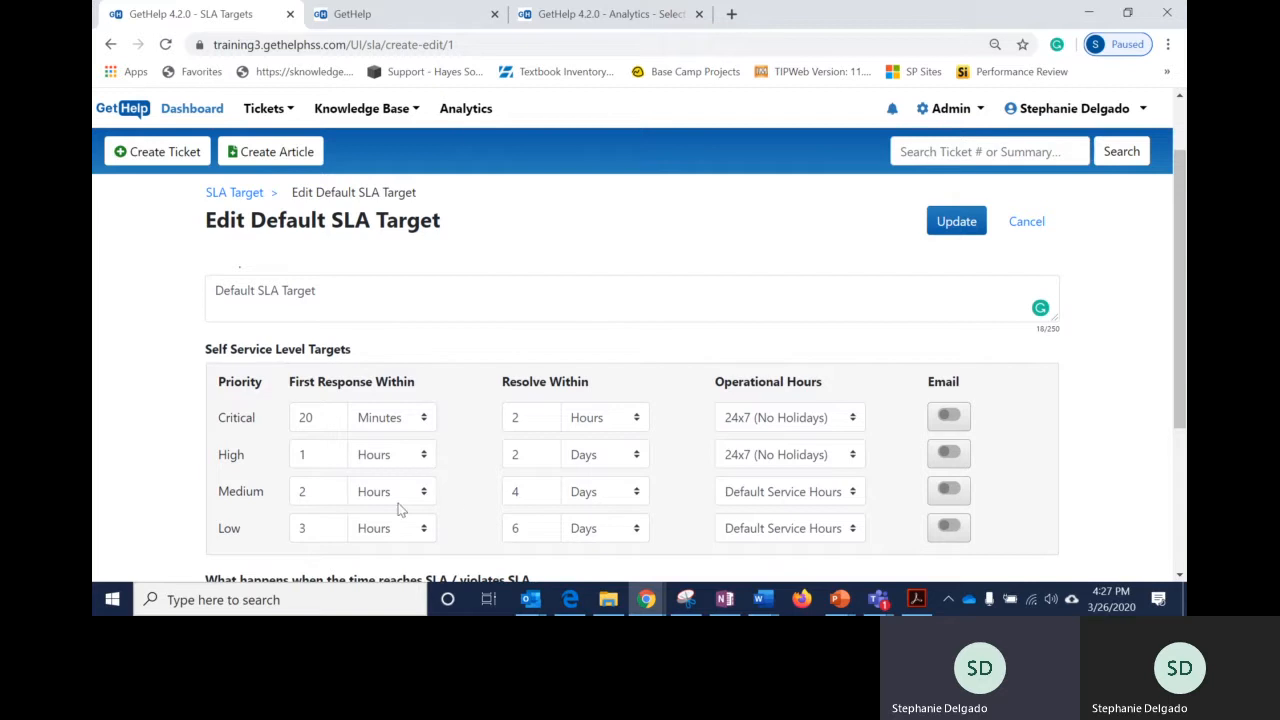
click(950, 418)
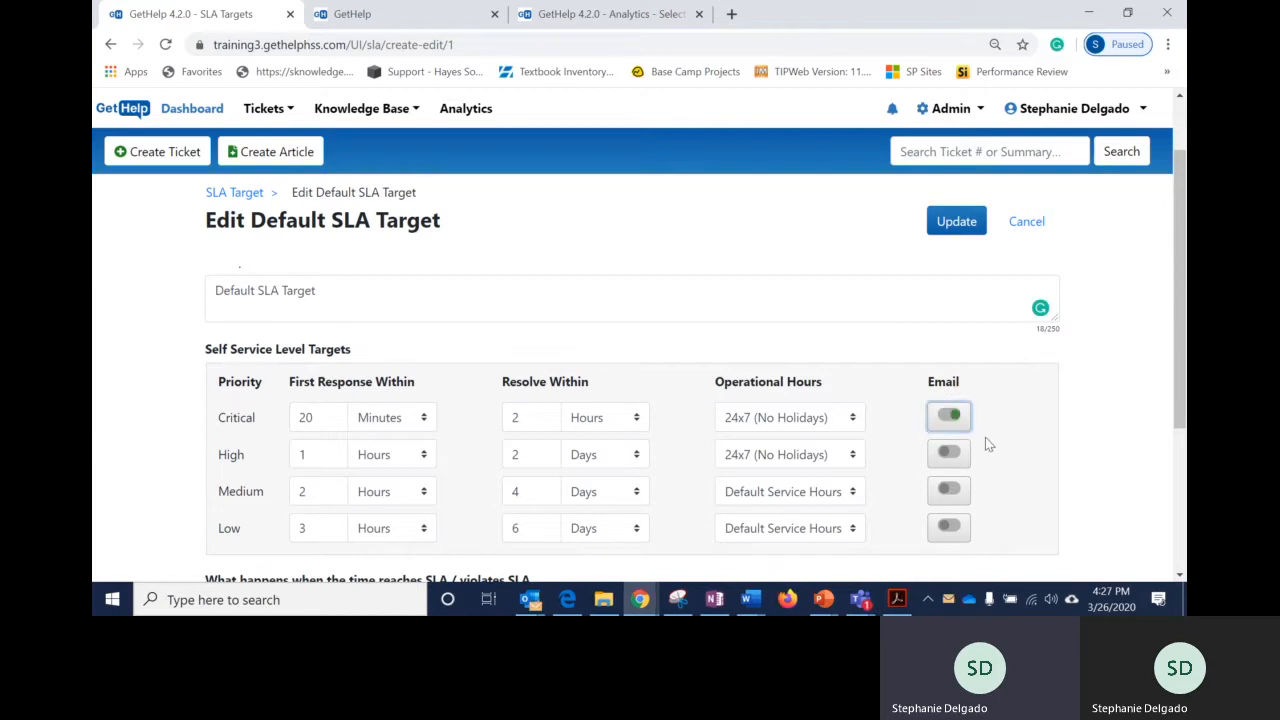
scroll(1009, 452, down, 3)
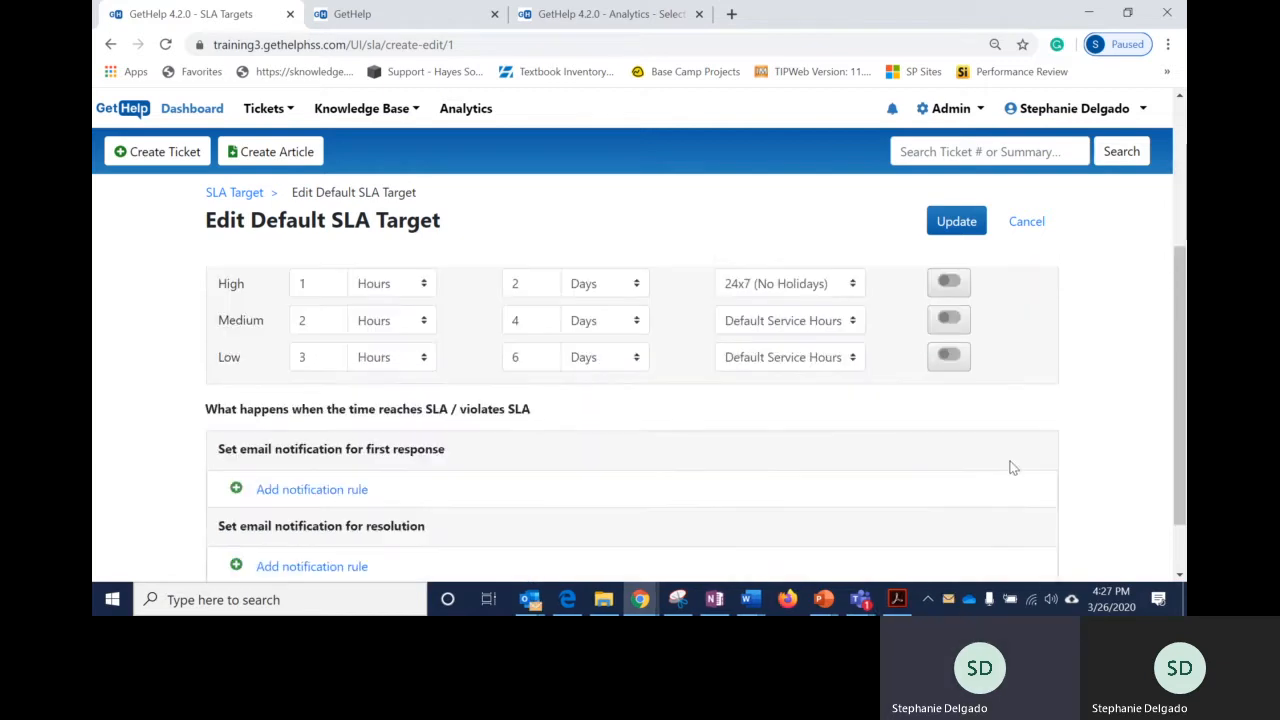
scroll(1052, 395, down, 1)
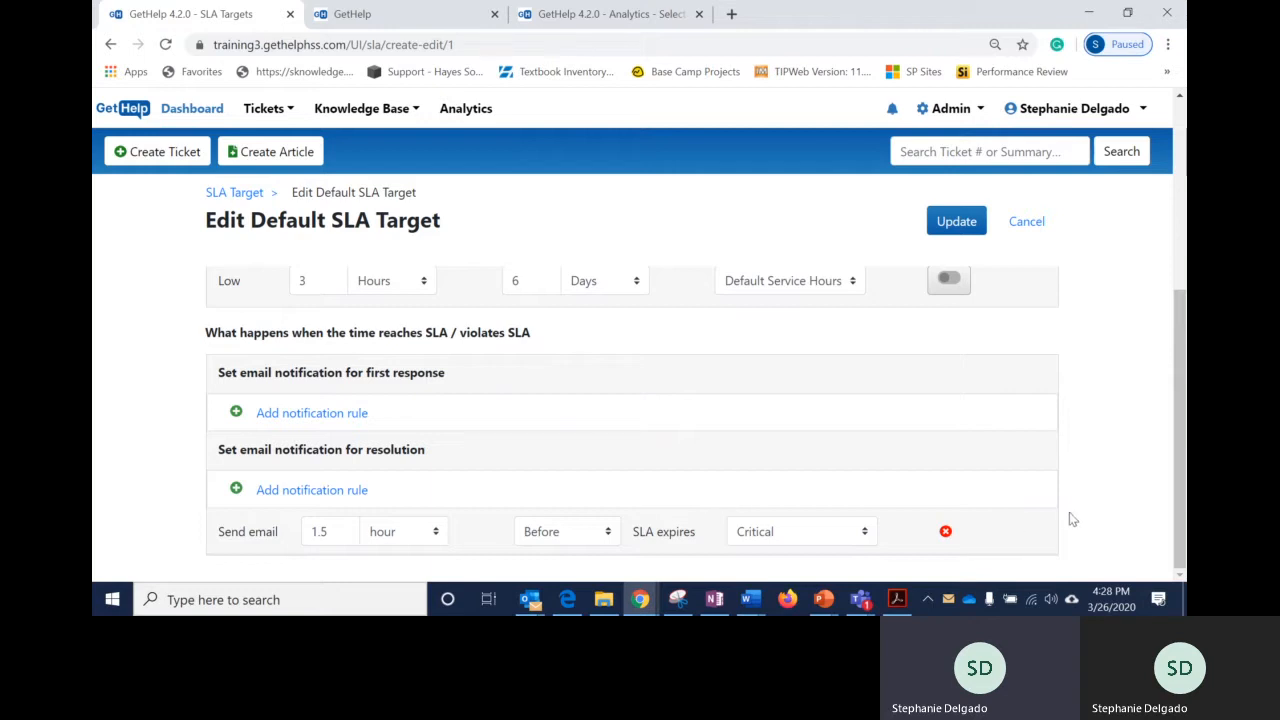
key(alt+Tab)
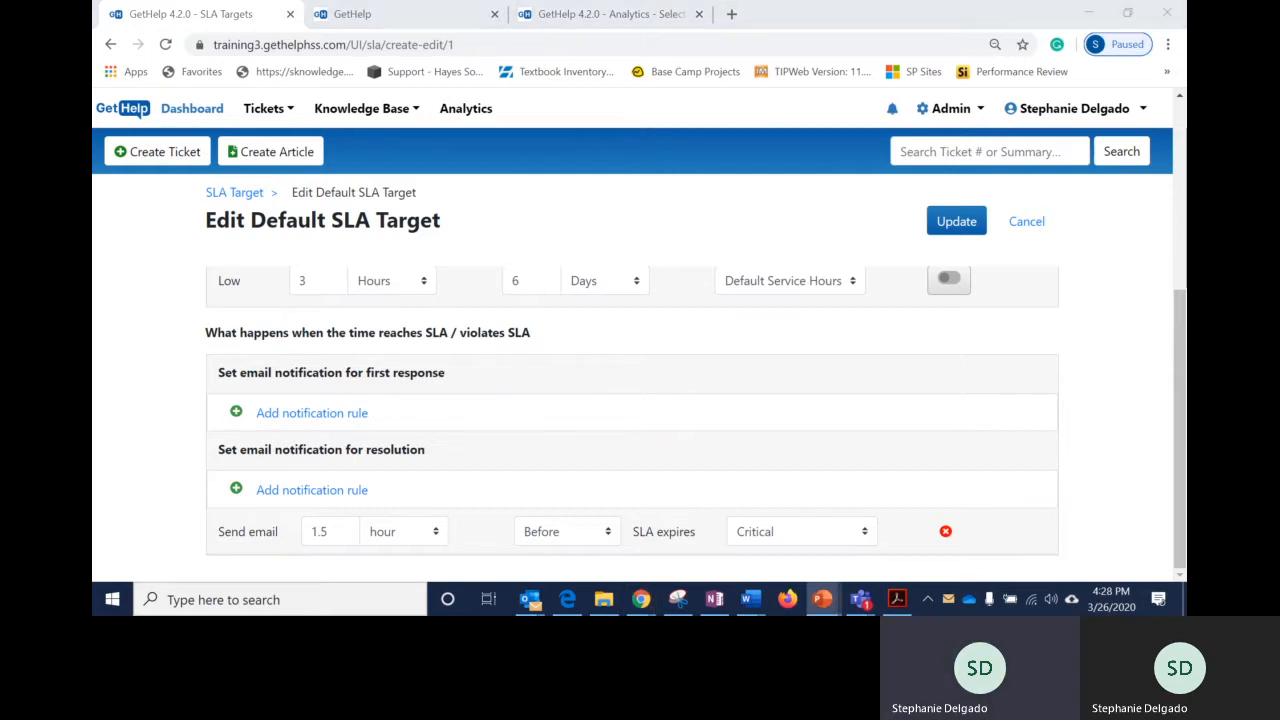
Open the list of all tickets and reduce the browser zoom so more columns fit.
click(258, 112)
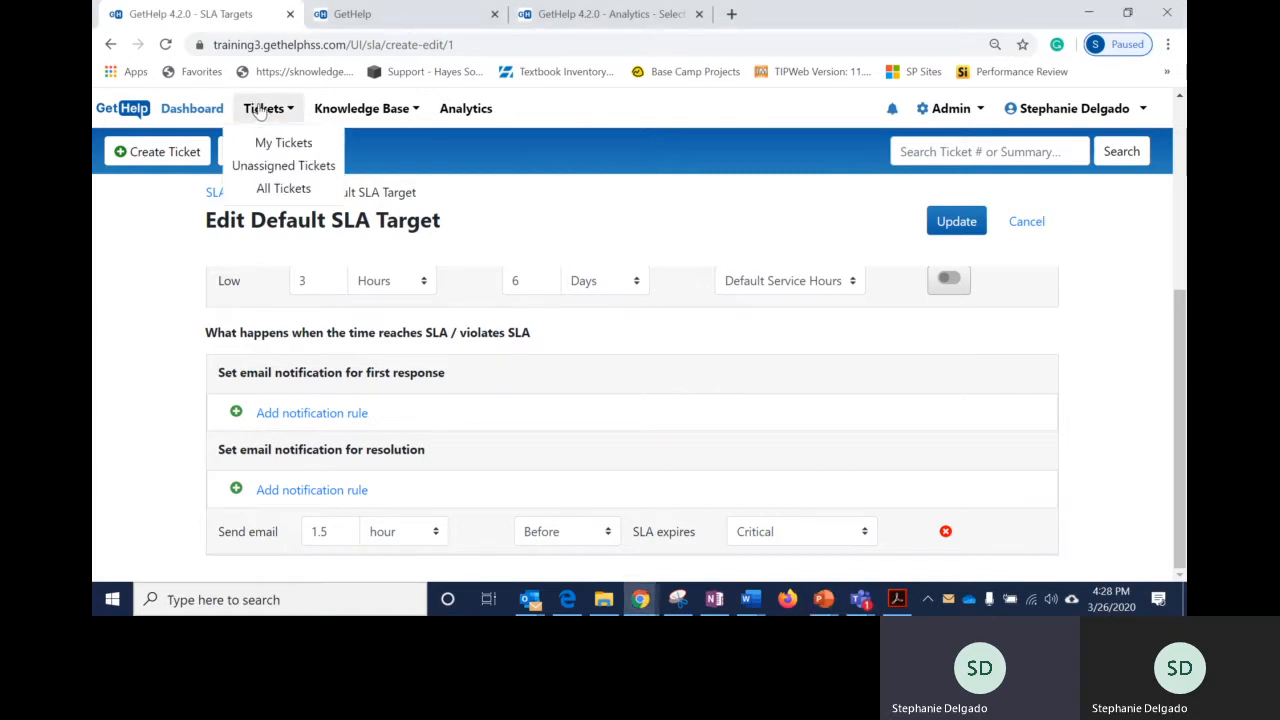
click(266, 189)
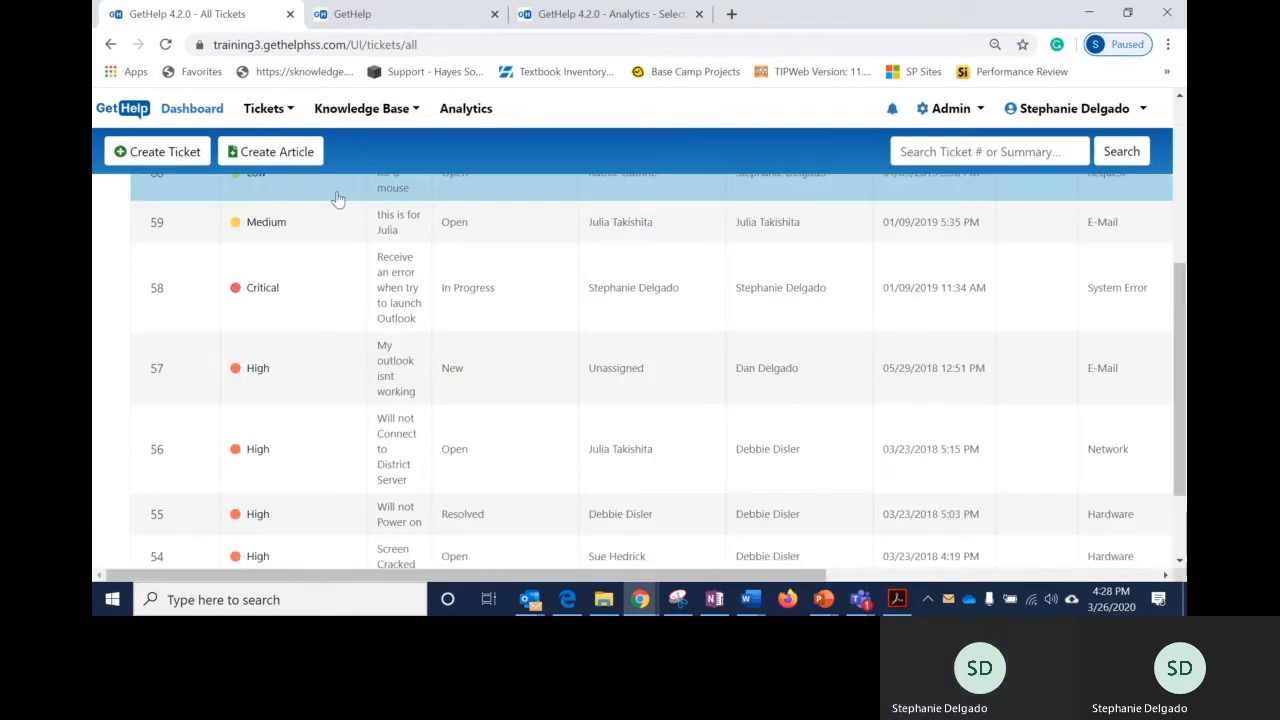
key(ctrl+minus)
key(ctrl+minus)
key(ctrl+minus)
key(ctrl+minus)
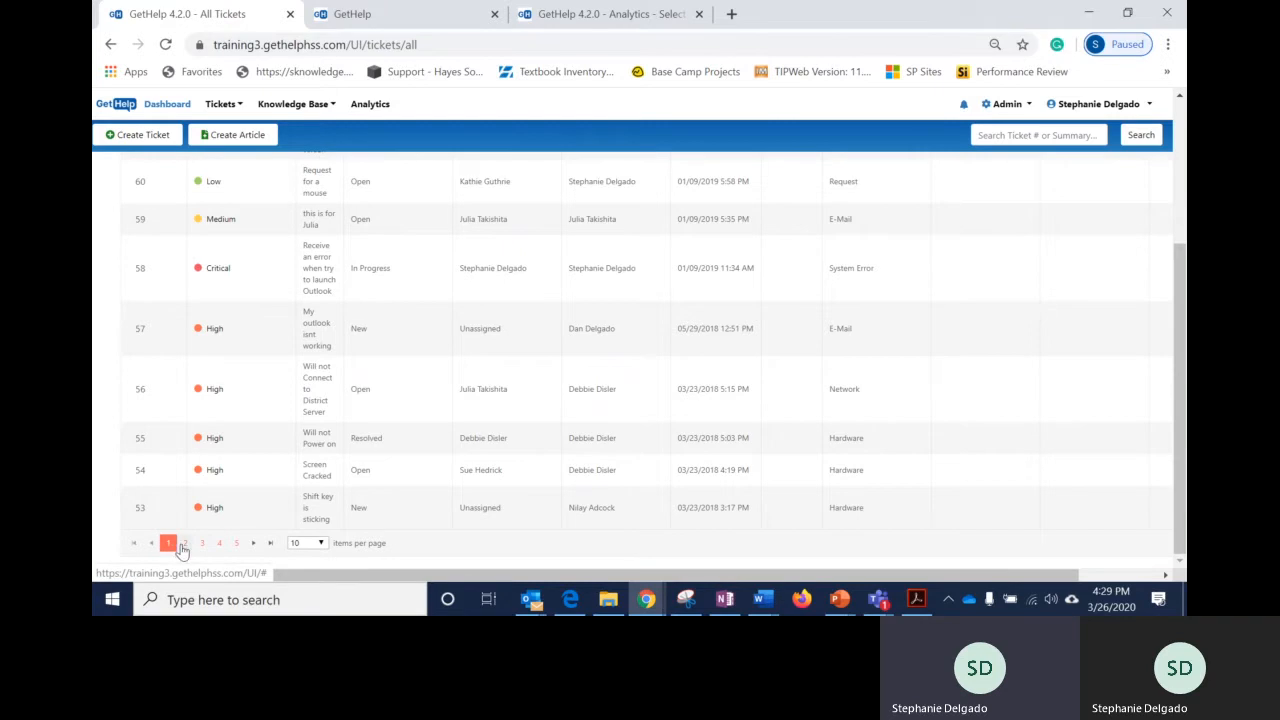
Set the ticket list to show 100 items per page and look through the tickets.
click(308, 544)
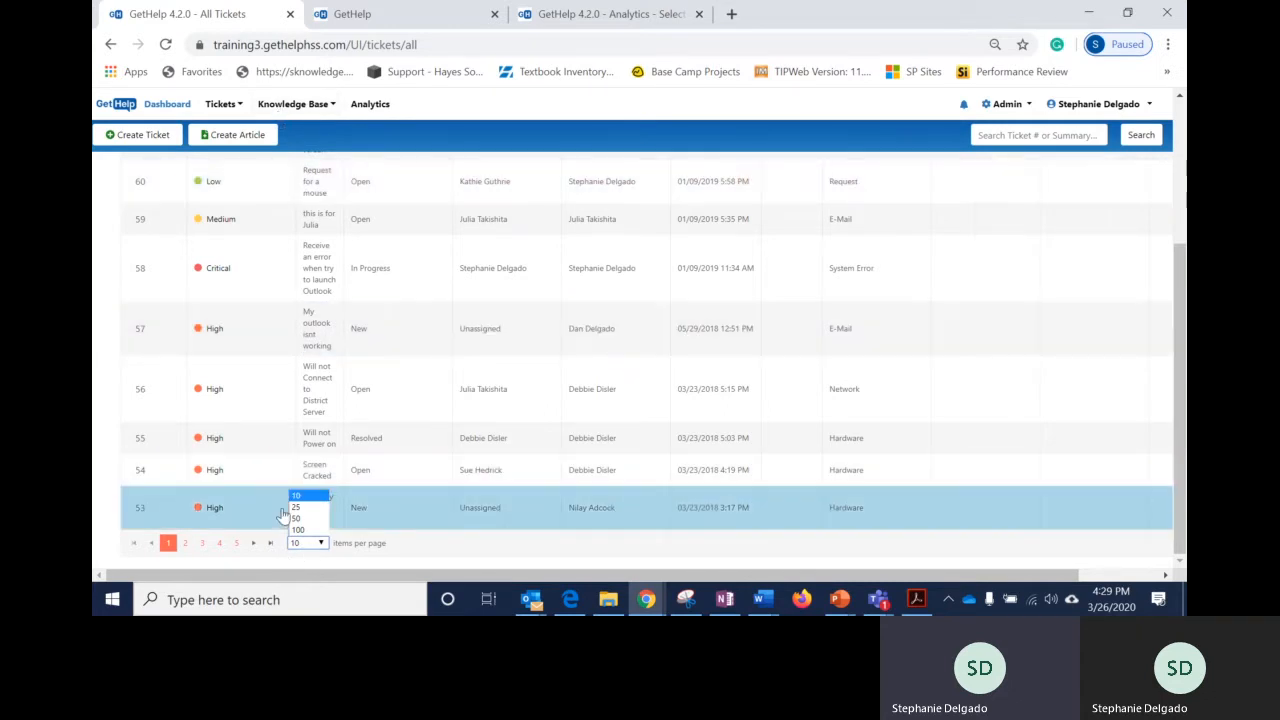
click(299, 529)
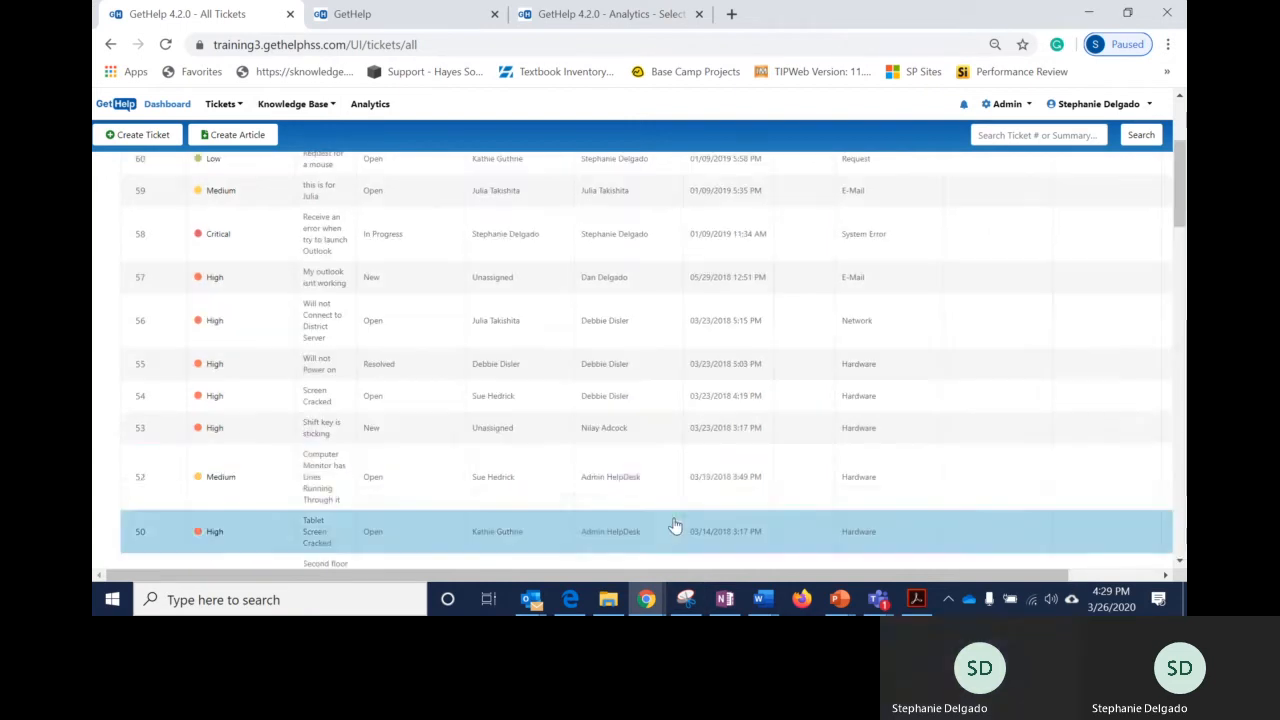
scroll(588, 482, down, 5)
scroll(588, 480, down, 12)
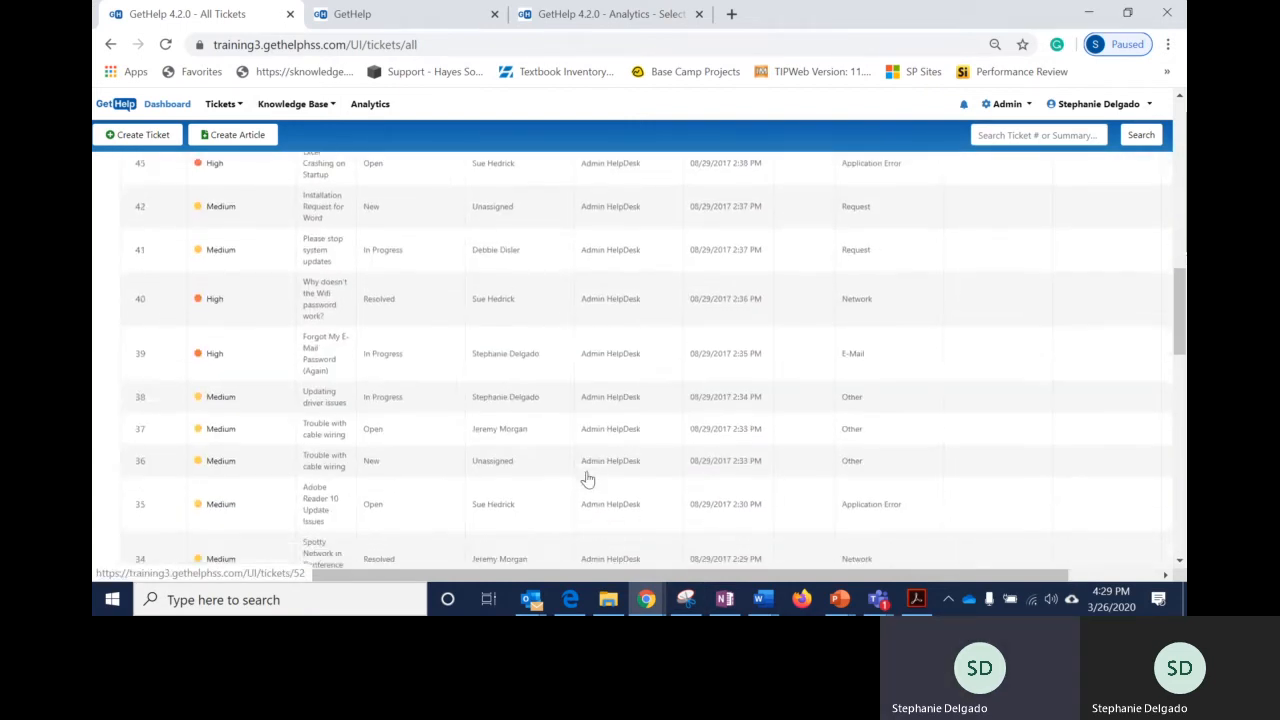
scroll(588, 480, down, 4)
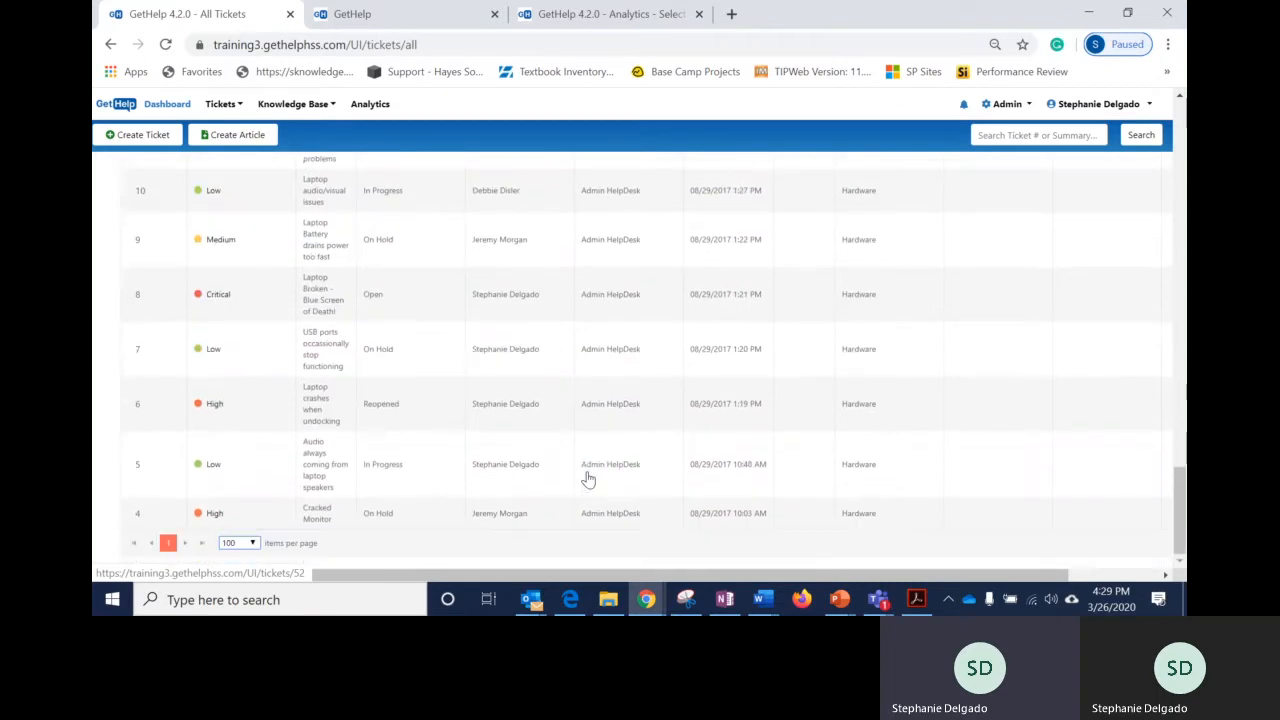
scroll(588, 480, up, 7)
scroll(588, 482, up, 15)
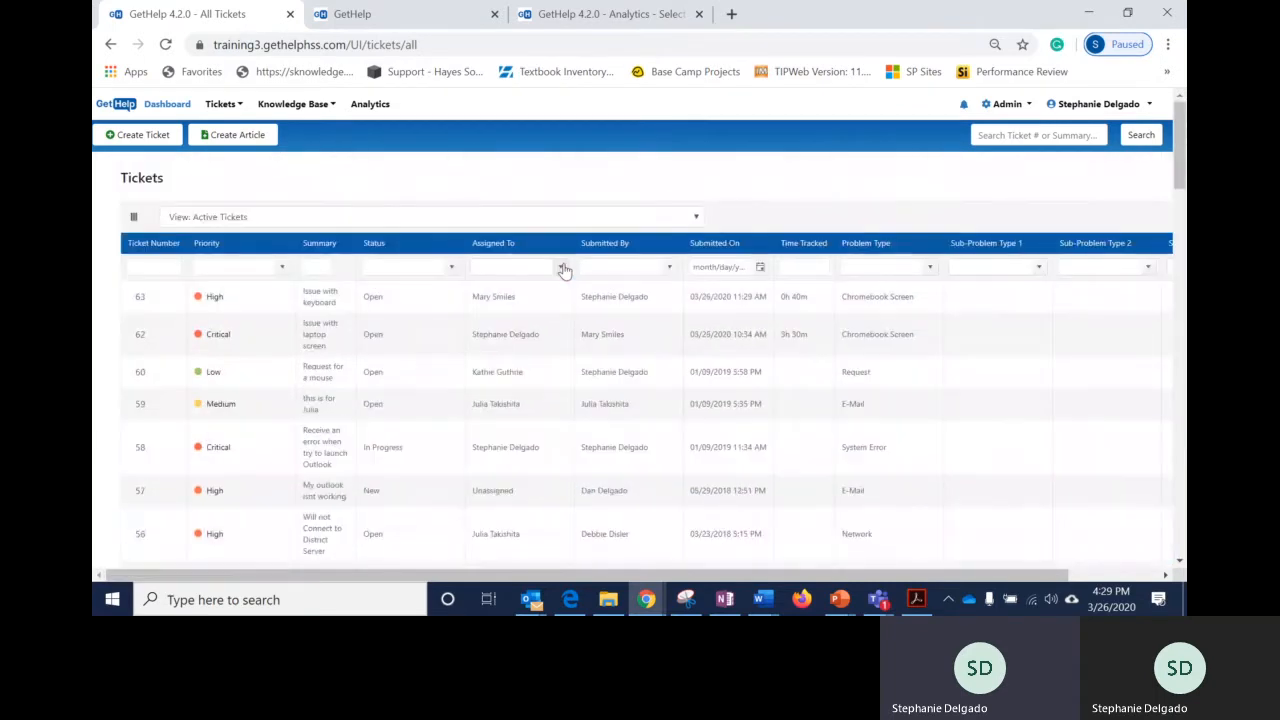
Filter the Assigned To column to the signed-in agent's name and review the matching tickets.
click(556, 268)
scroll(558, 343, down, 2)
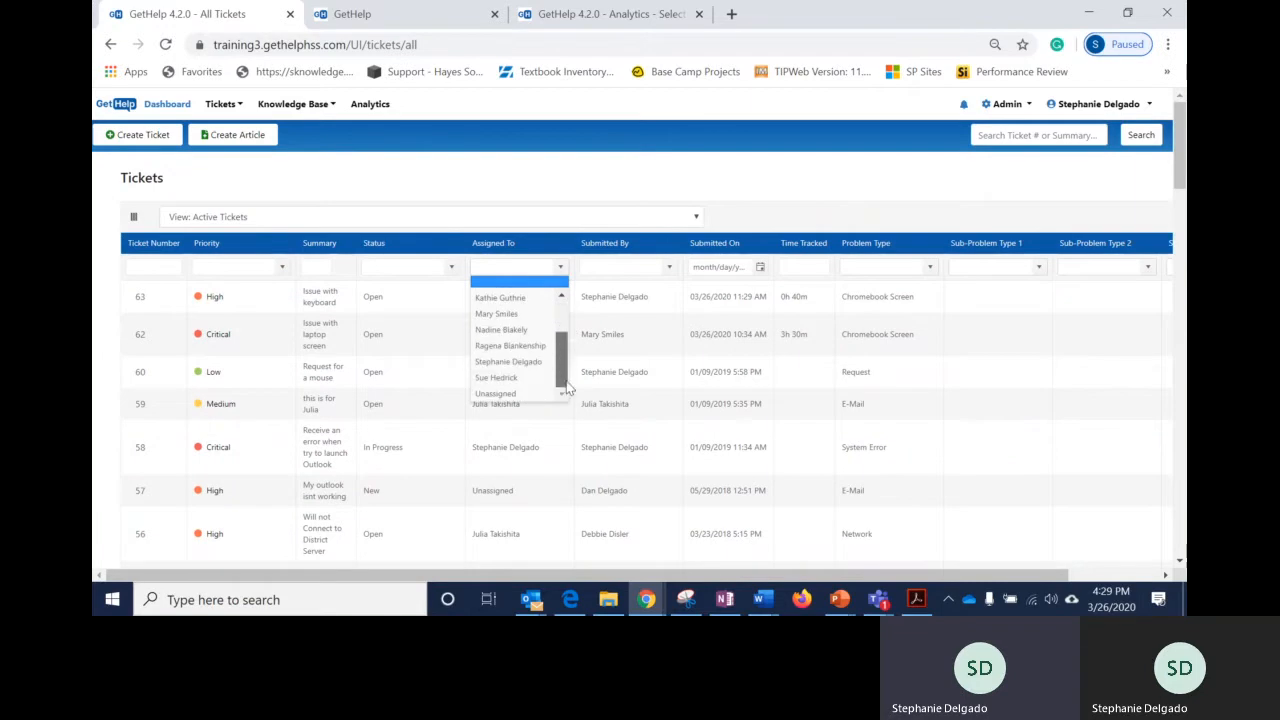
scroll(736, 413, down, 3)
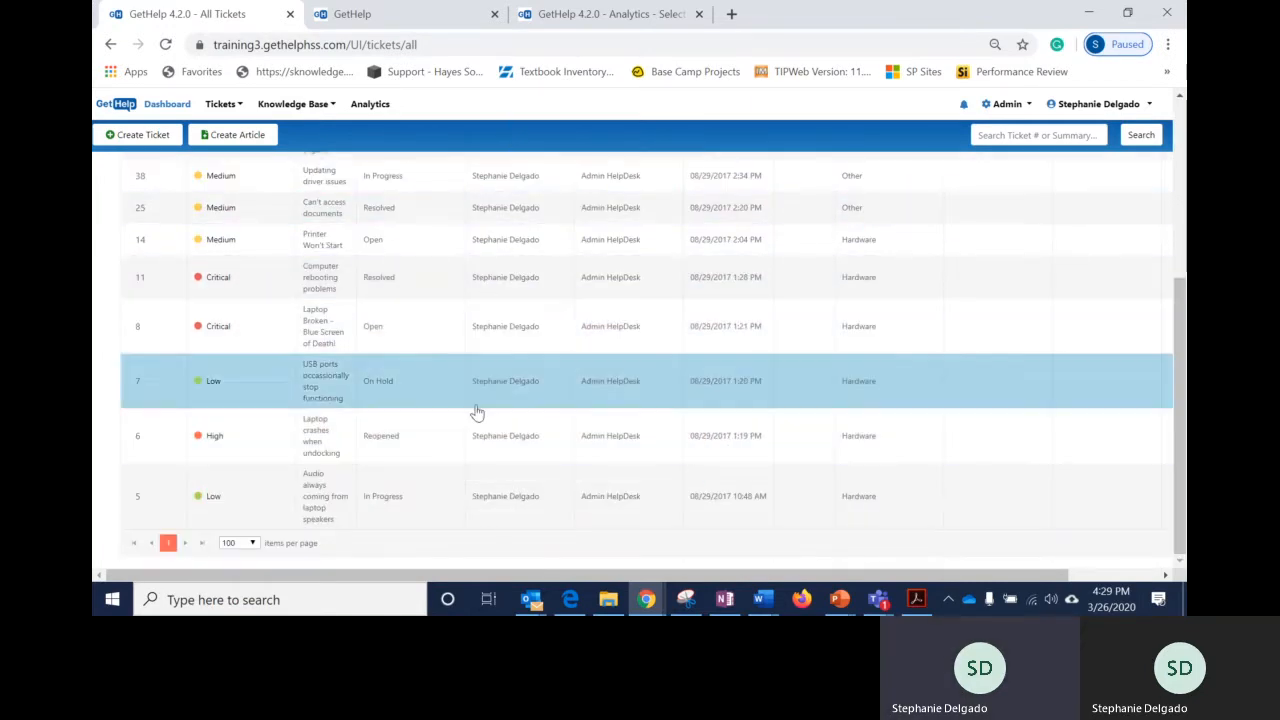
scroll(477, 412, up, 3)
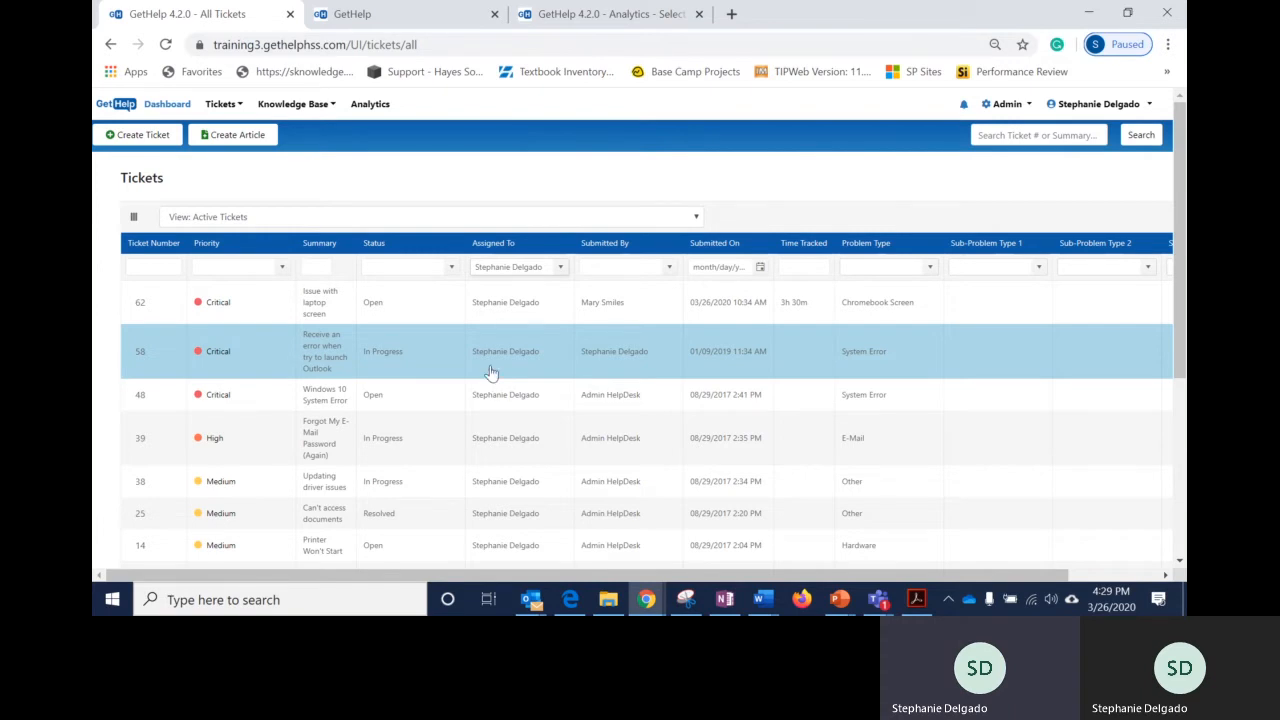
Open the "Issue with laptop screen" ticket, review its time tracking entry form, and close the form without adding an entry.
click(302, 320)
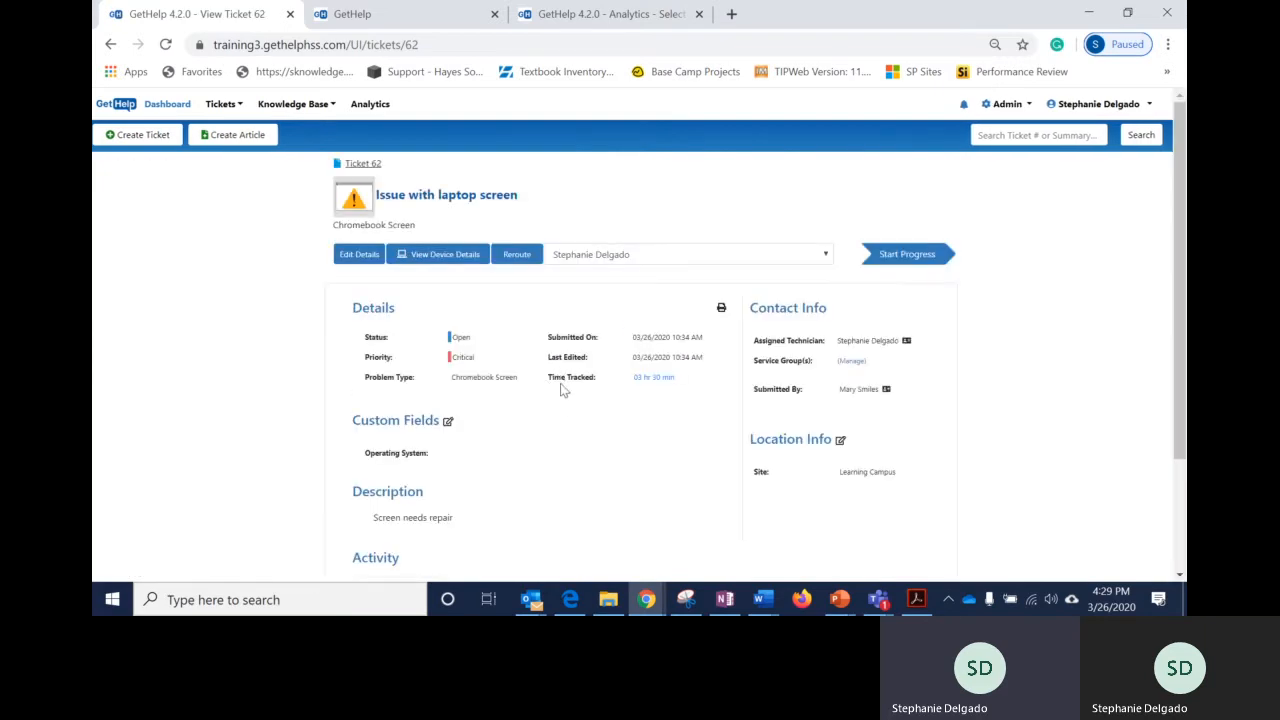
click(650, 379)
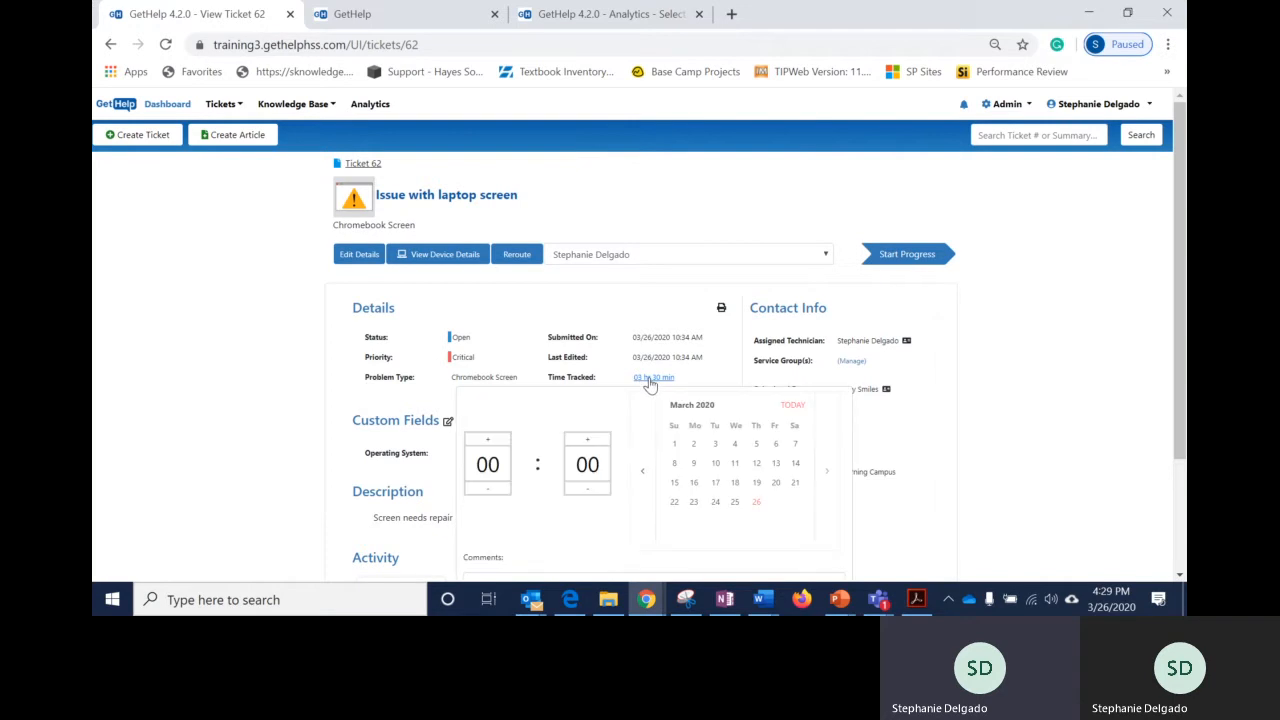
scroll(606, 409, down, 1)
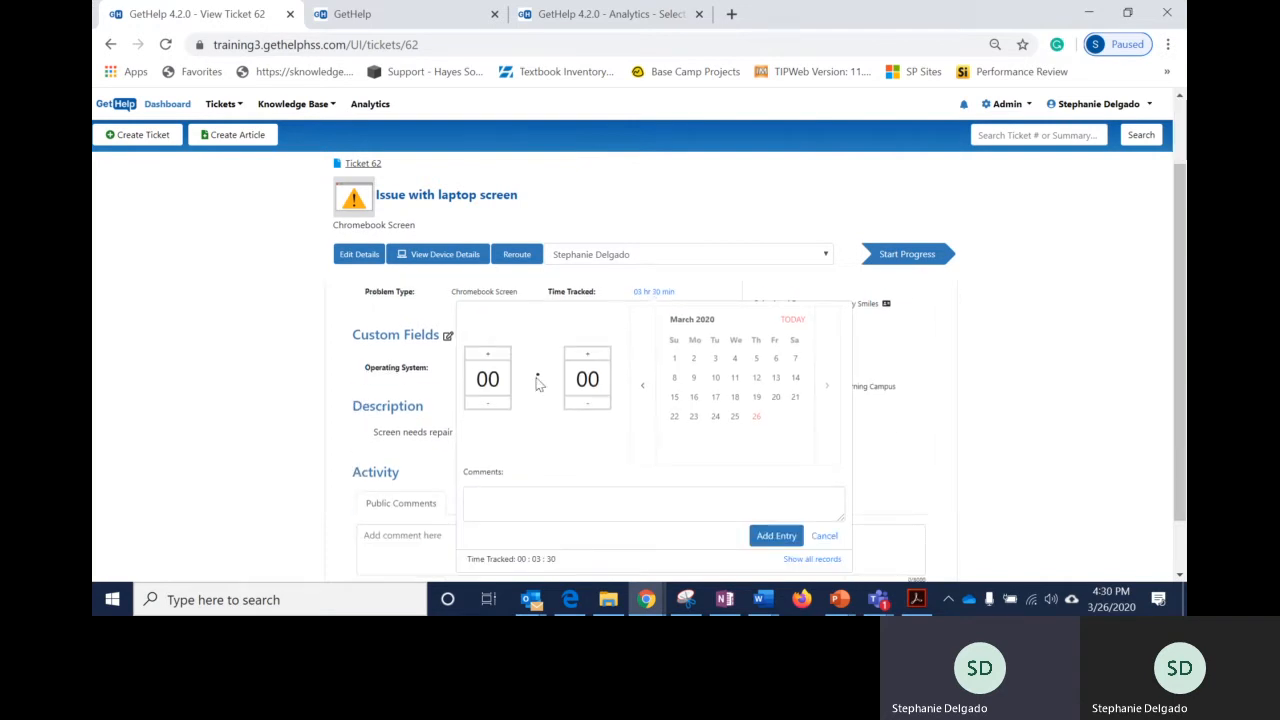
scroll(650, 487, down, 1)
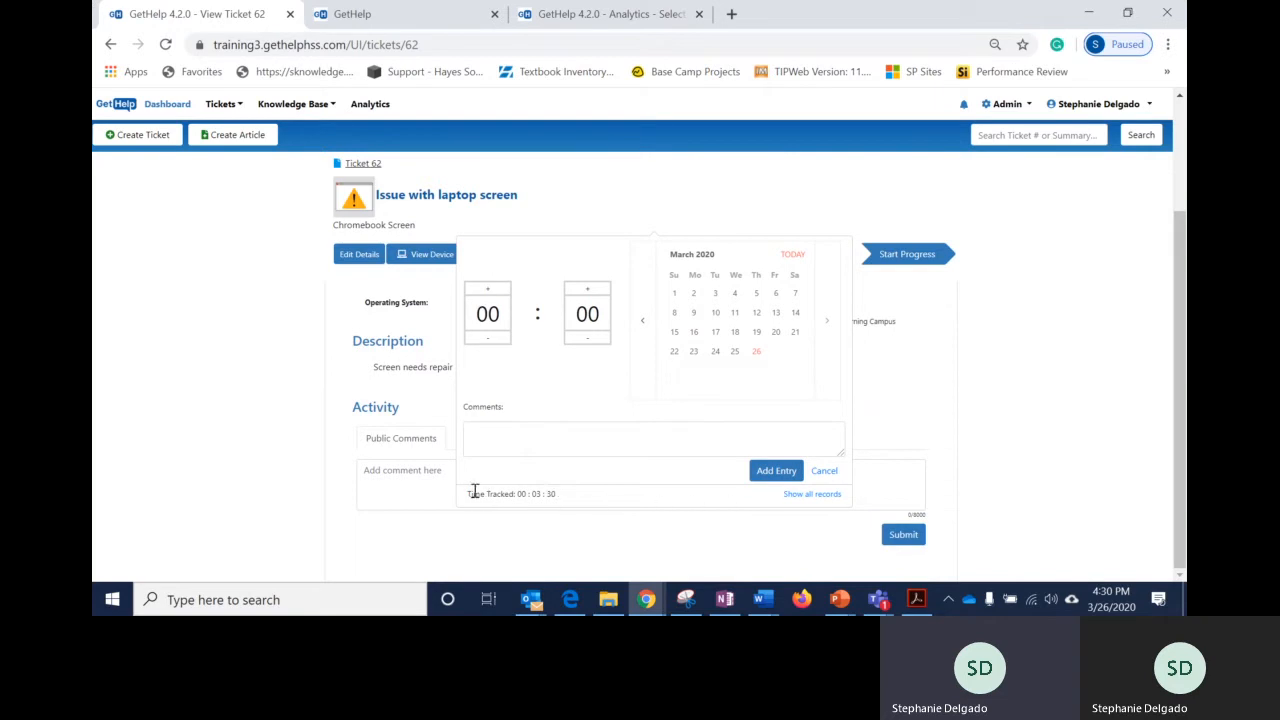
click(826, 471)
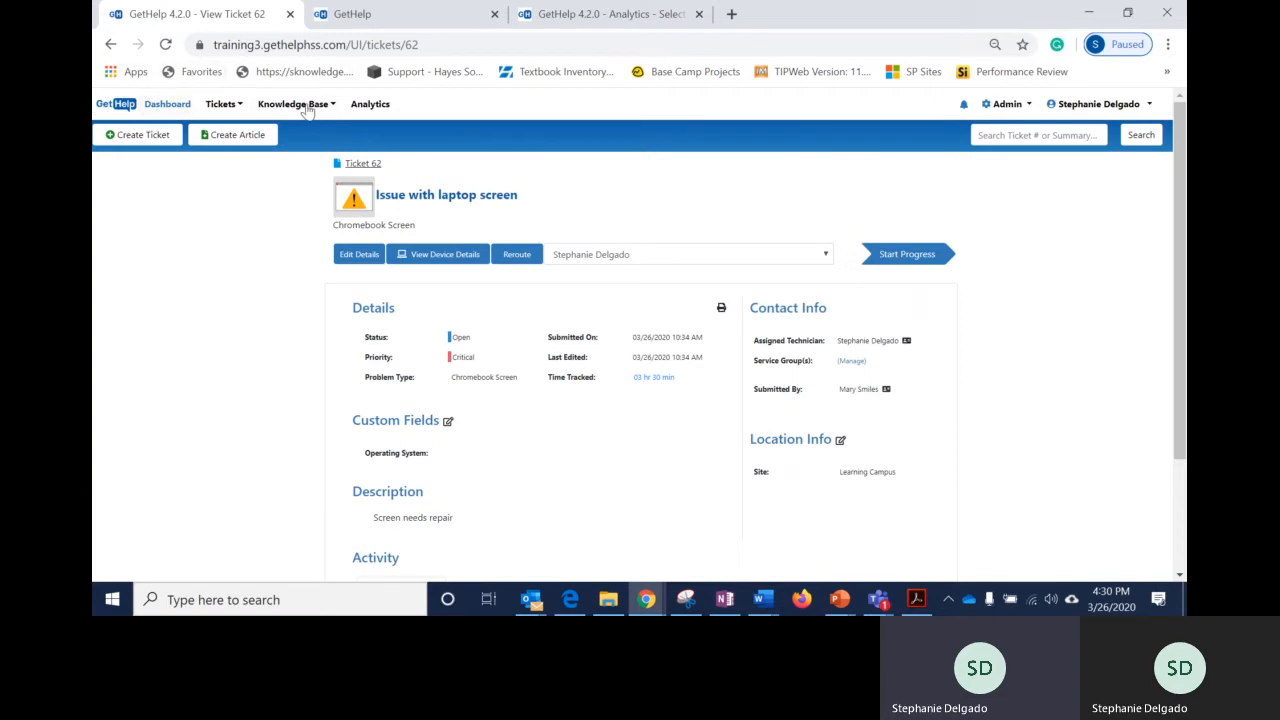
Open the training site's Analytics page and look through the available system reports.
click(372, 104)
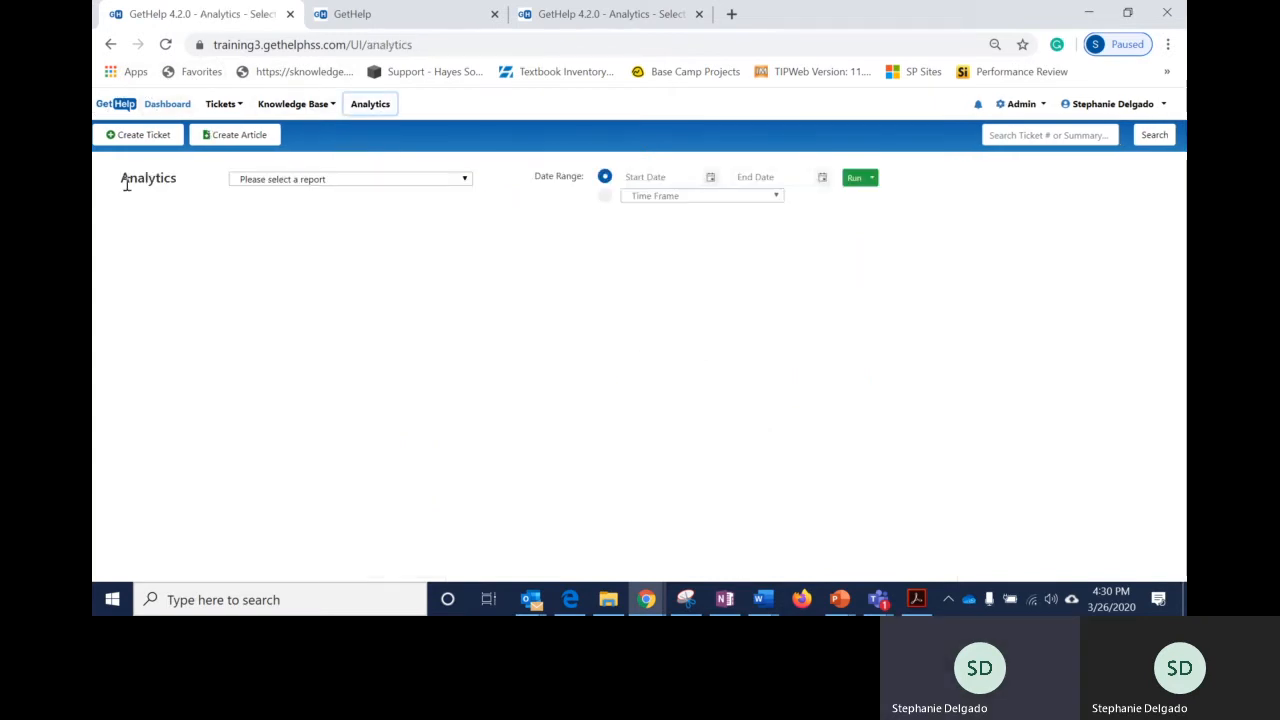
click(307, 185)
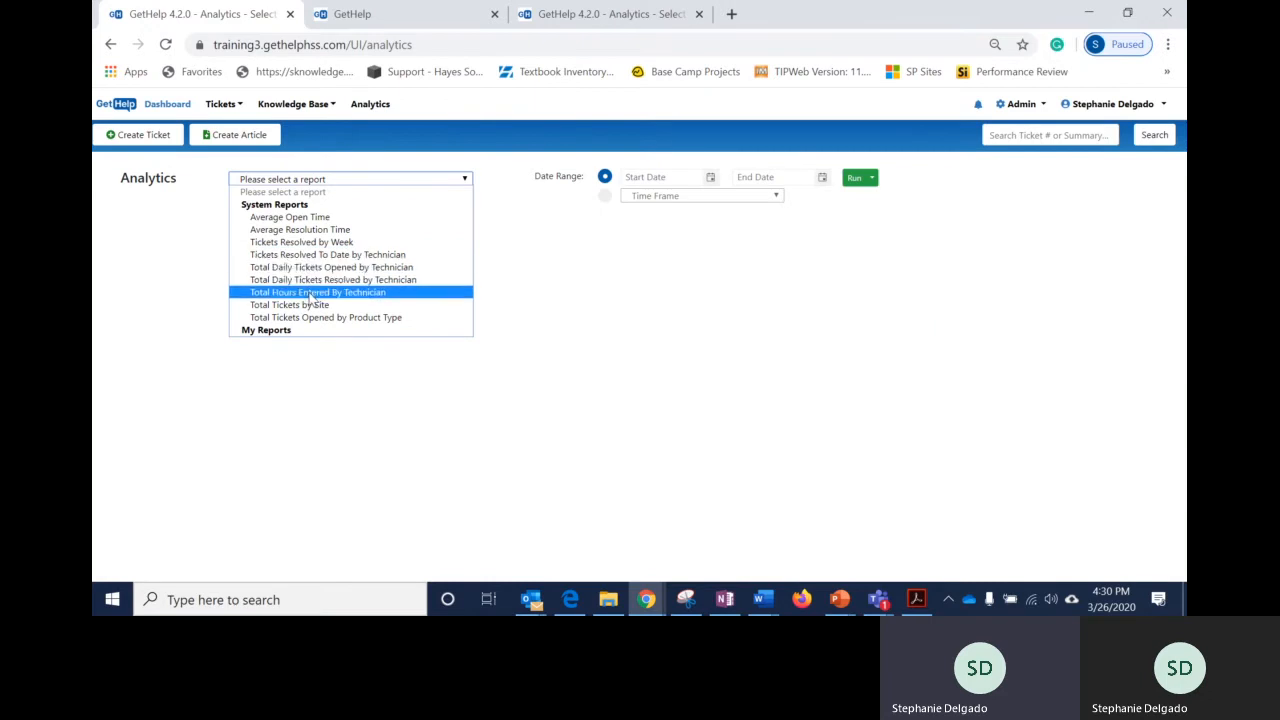
click(600, 172)
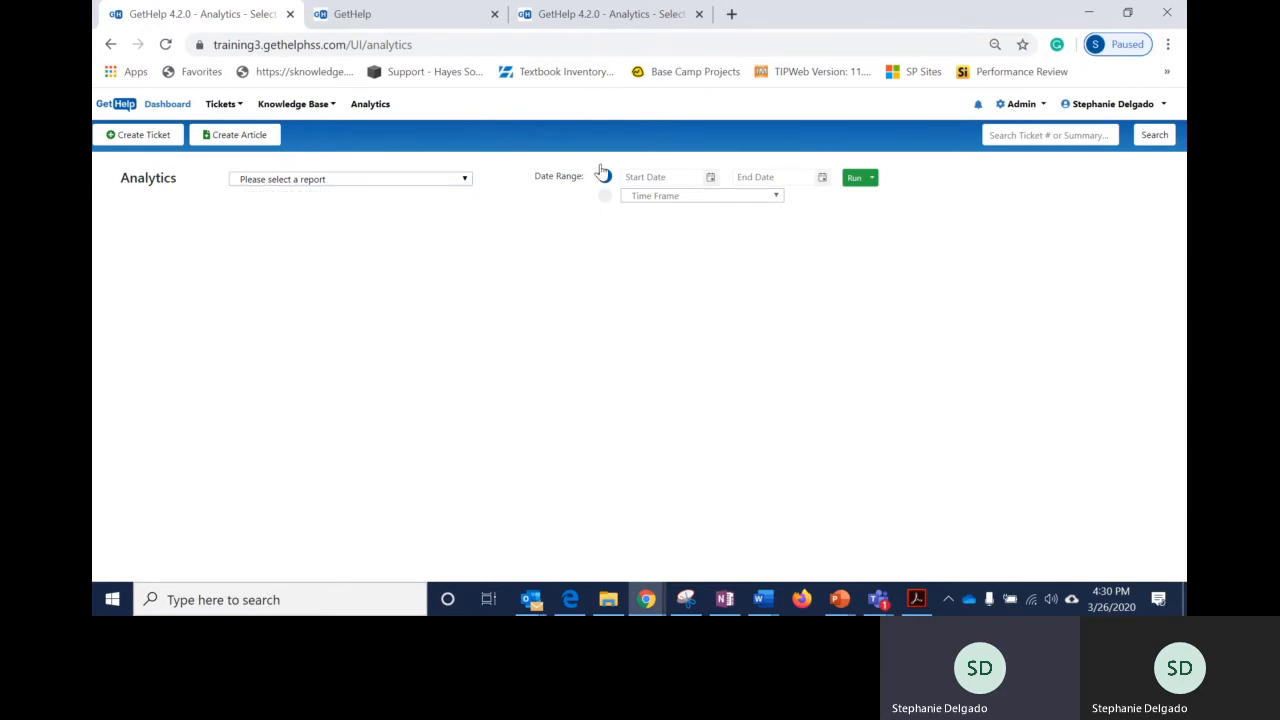
Close the ticket print preview and switch to the Analytics page on the sandbox site.
click(398, 10)
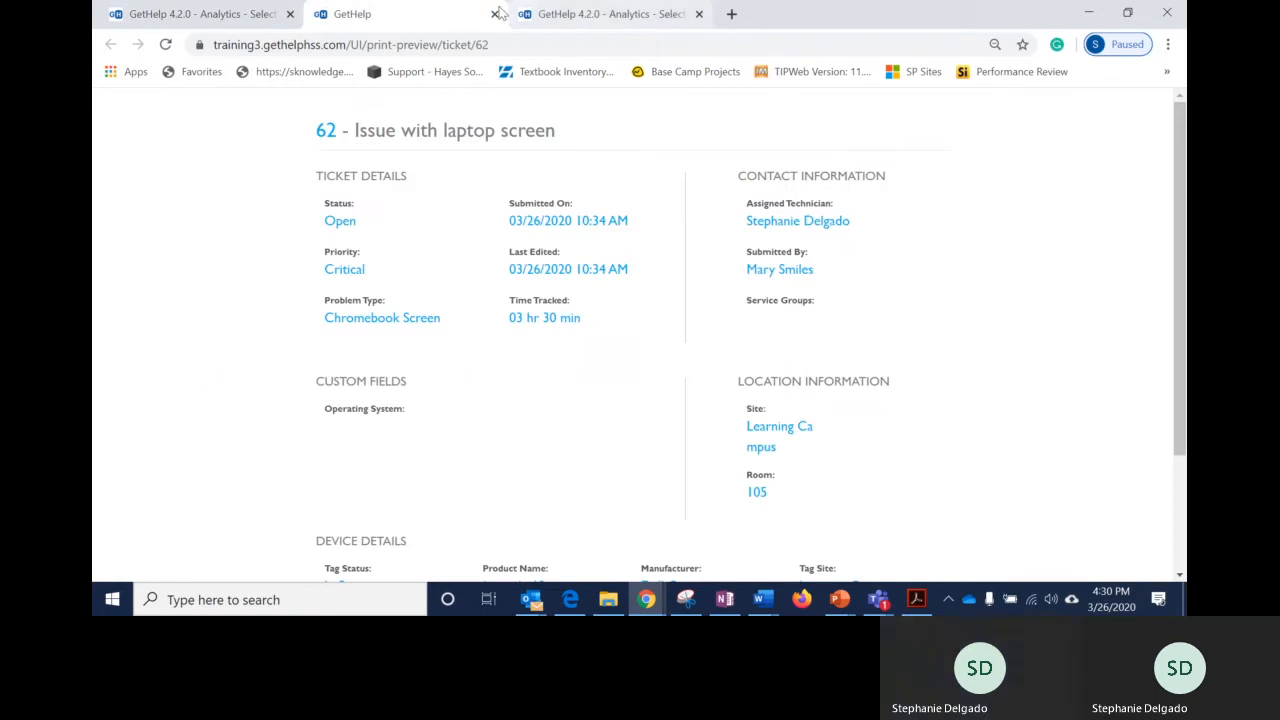
click(494, 14)
click(415, 14)
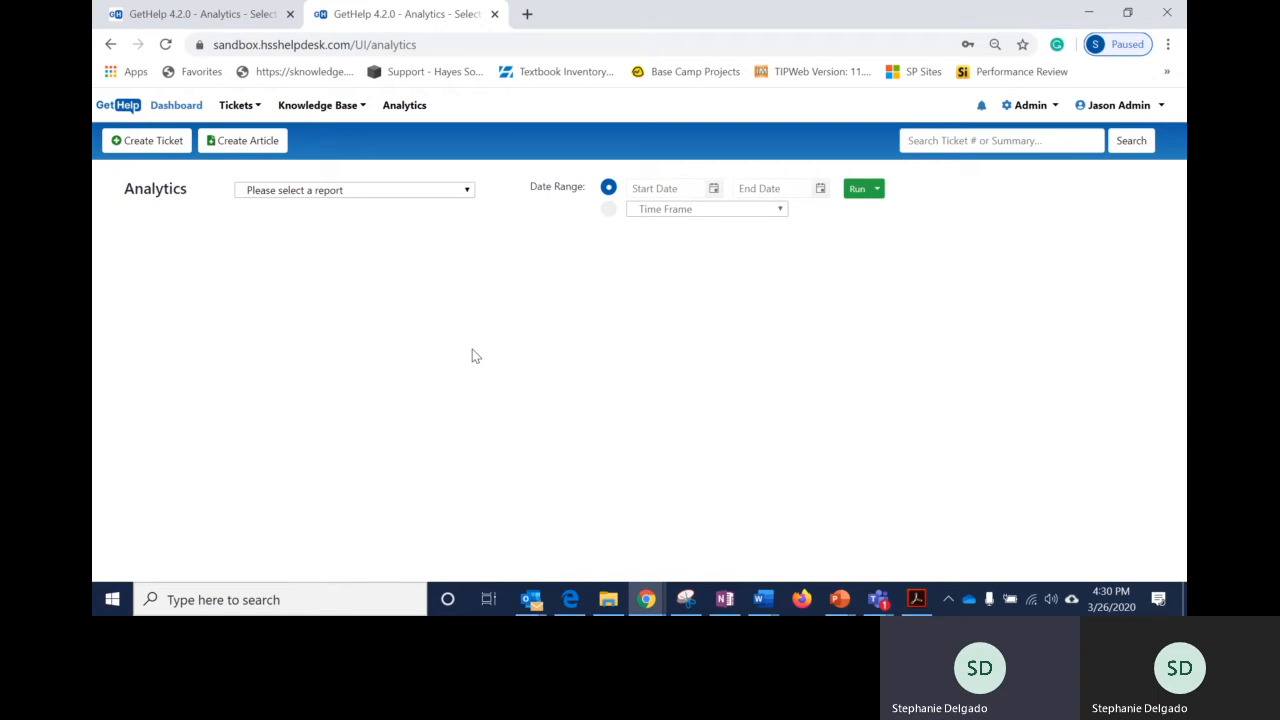
Run the Total Hours Entered By Technician report for the All Time time frame.
click(467, 192)
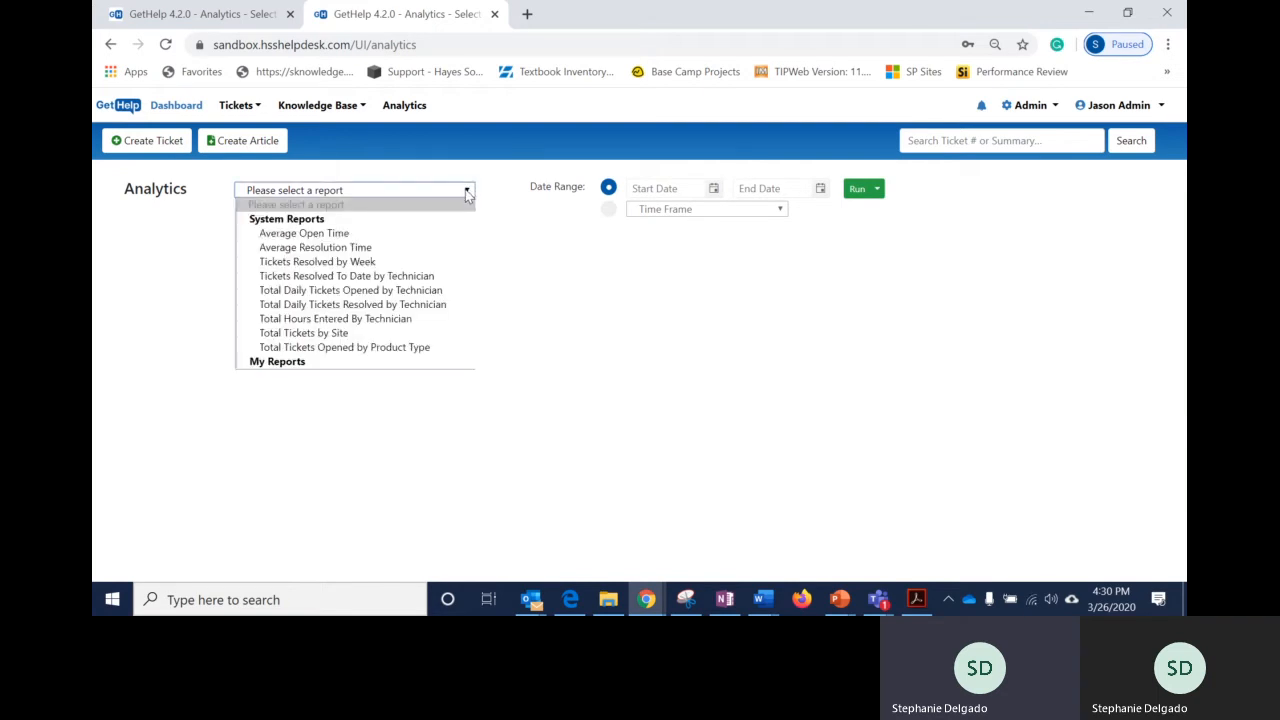
click(338, 318)
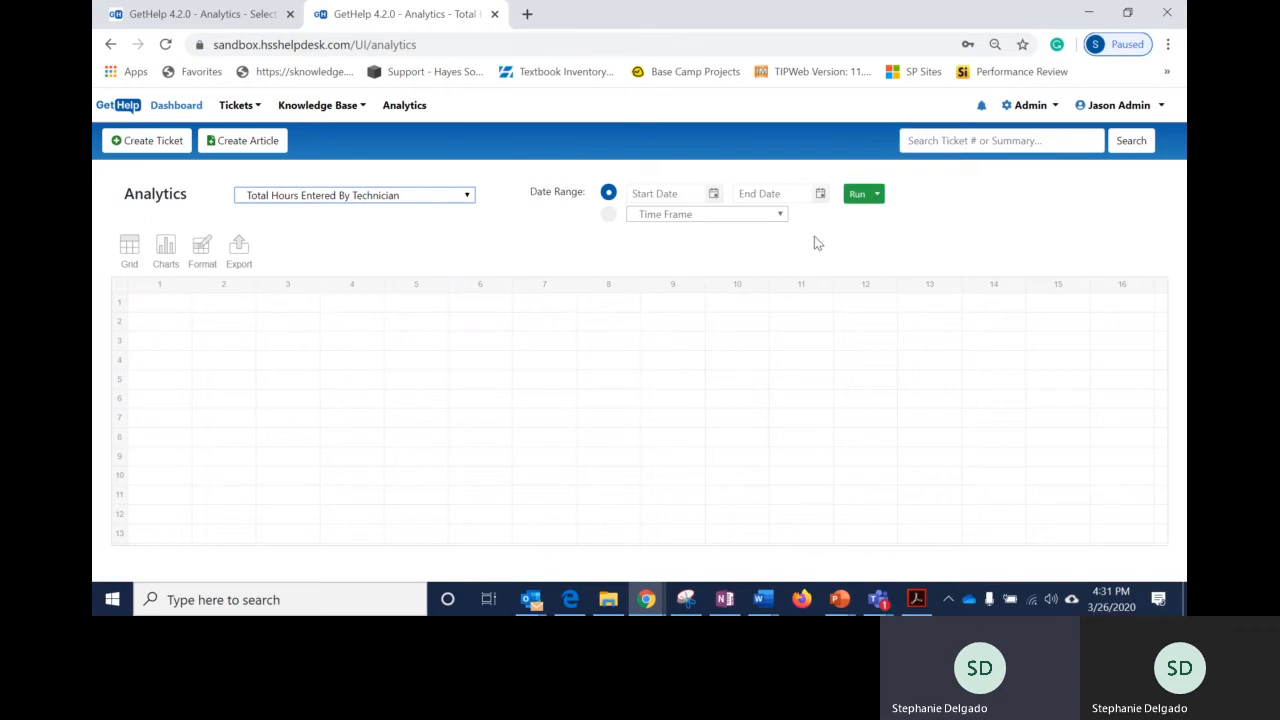
click(609, 215)
click(673, 217)
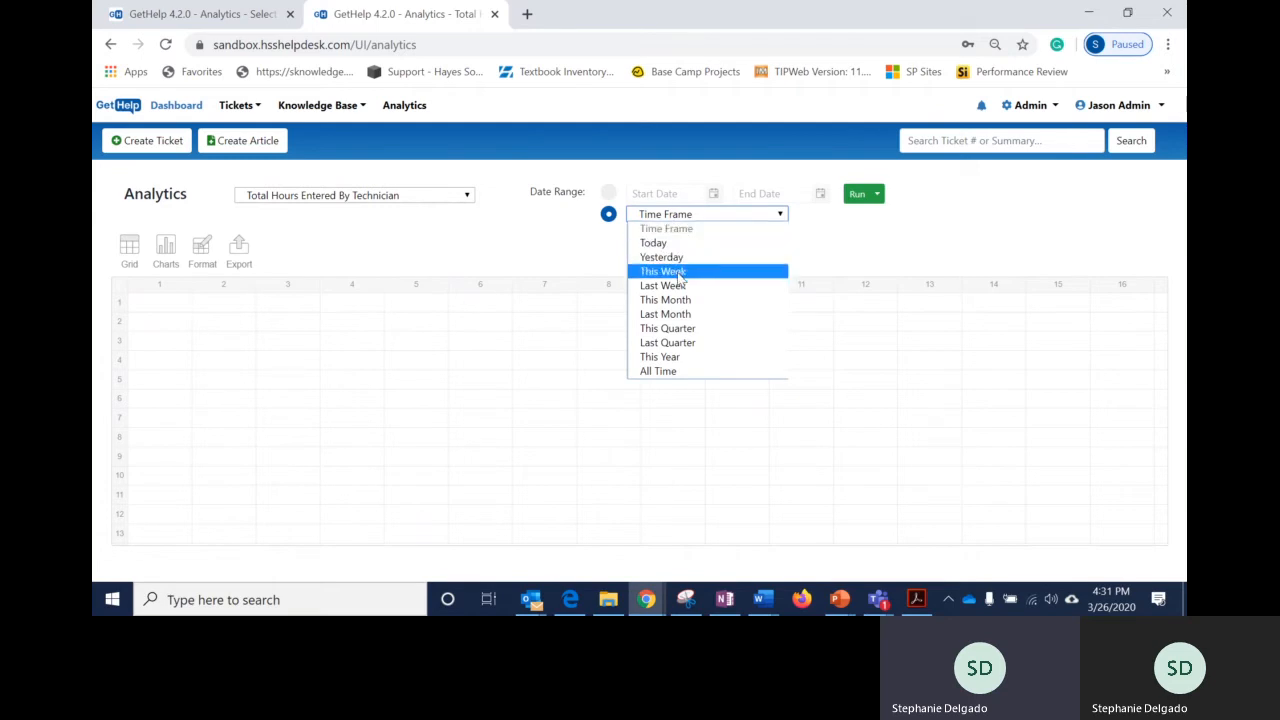
click(666, 373)
click(853, 195)
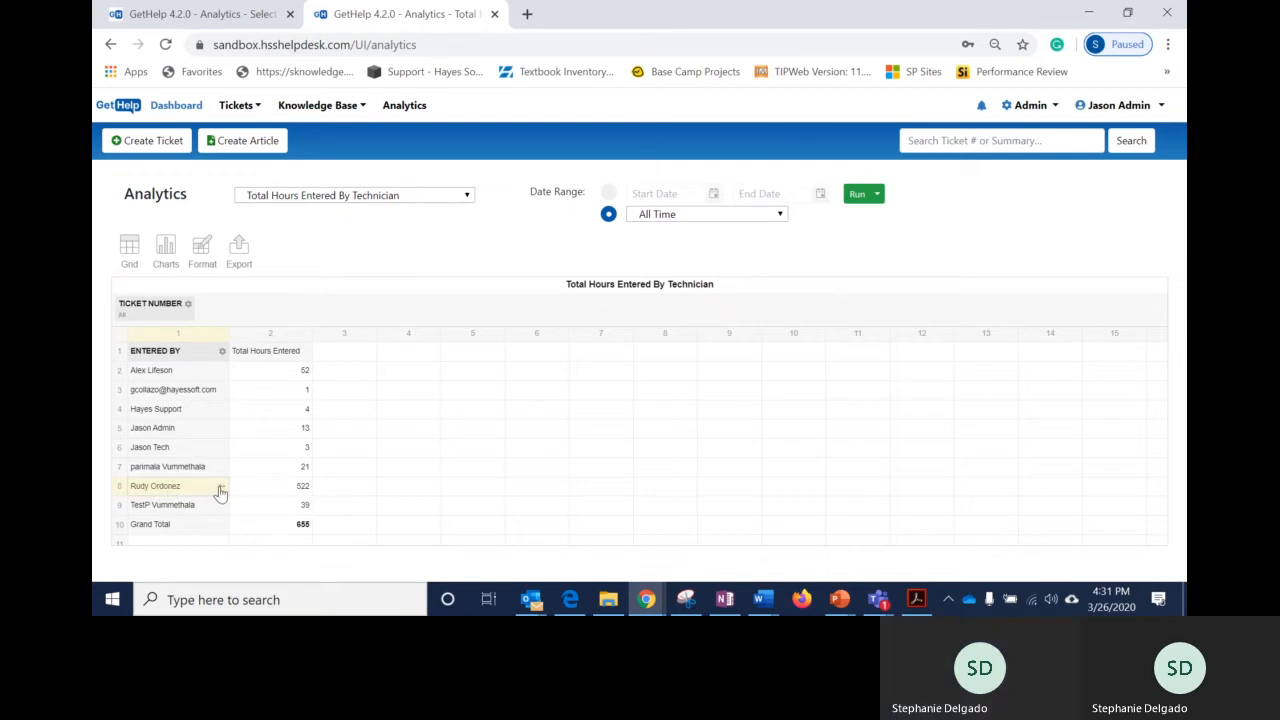
Examine the detailed time entries behind the total in row 8 of the report and close the details.
double_click(255, 490)
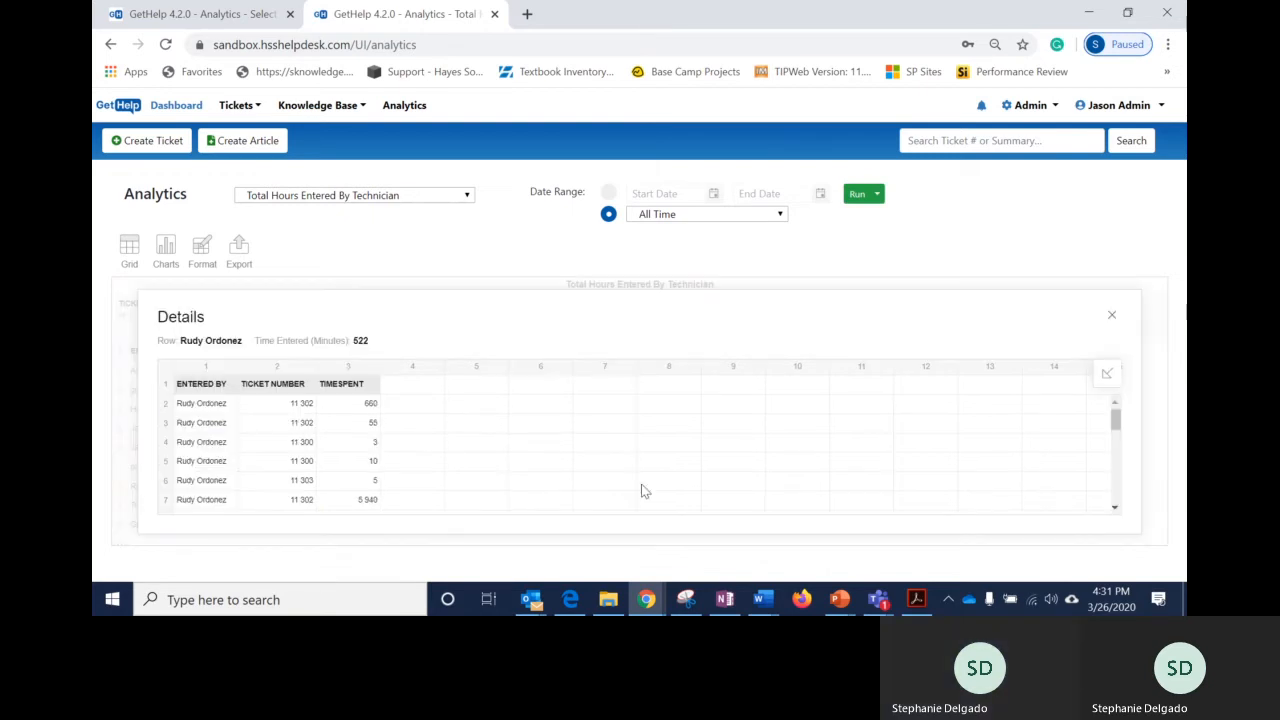
click(1111, 315)
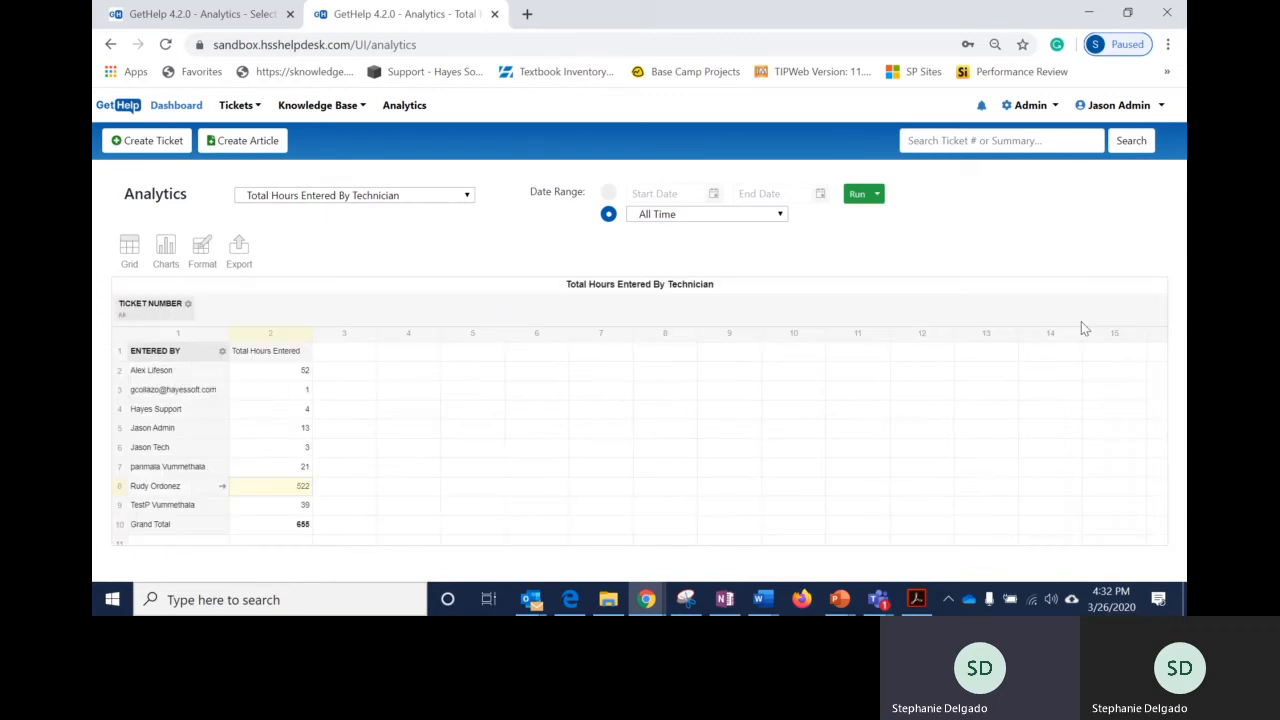
double_click(275, 487)
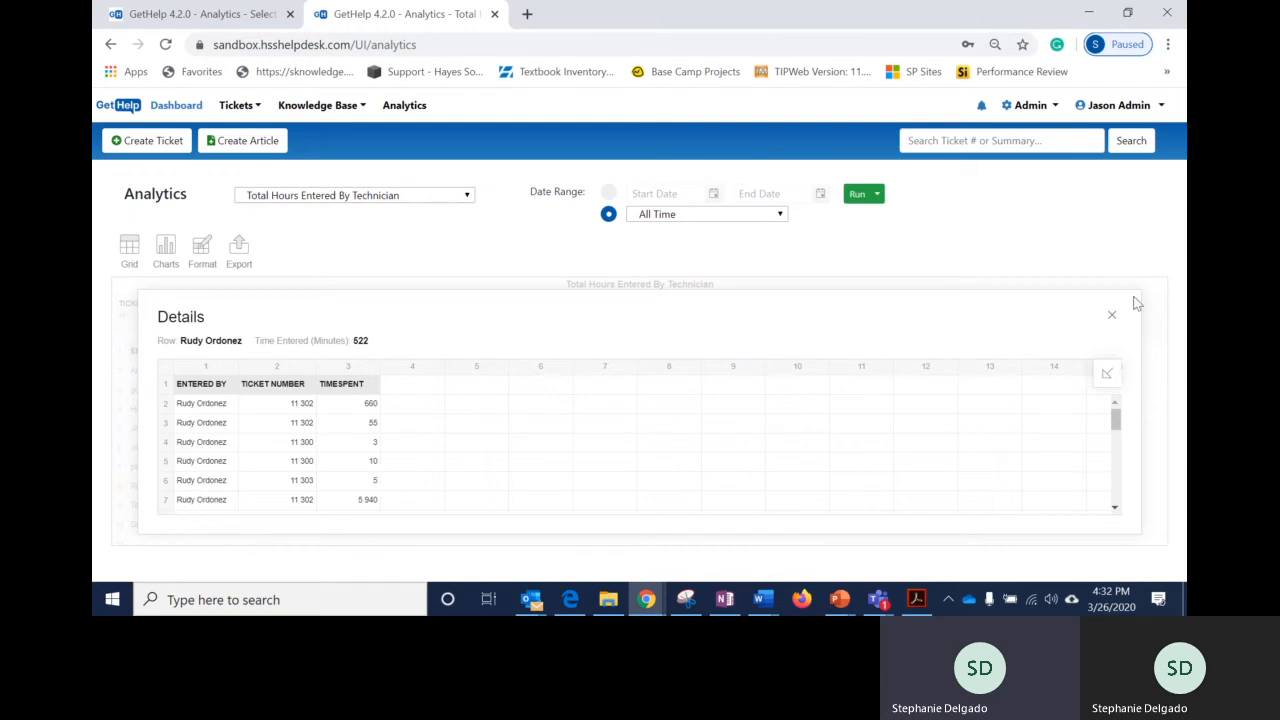
click(1109, 315)
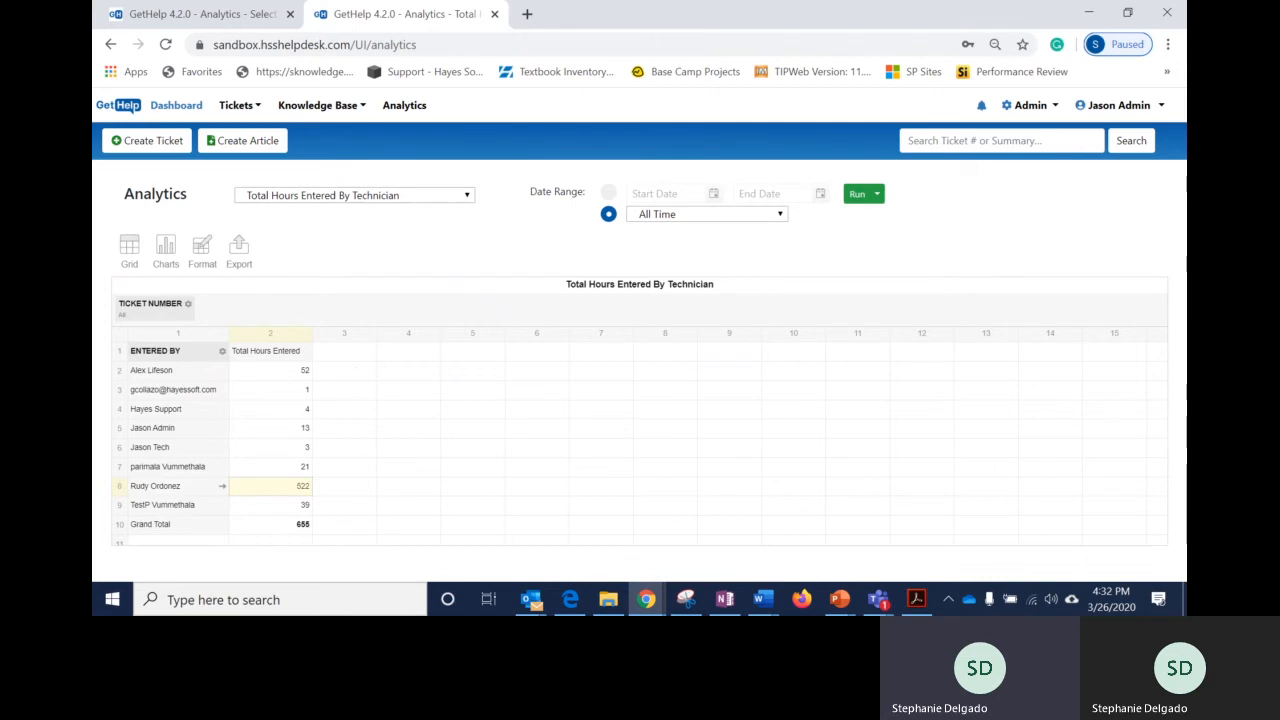
Switch to the 4.2 Enhancements agenda PDF in Adobe Acrobat, review it, and leave for the PowerPoint window.
mouse_move(918, 600)
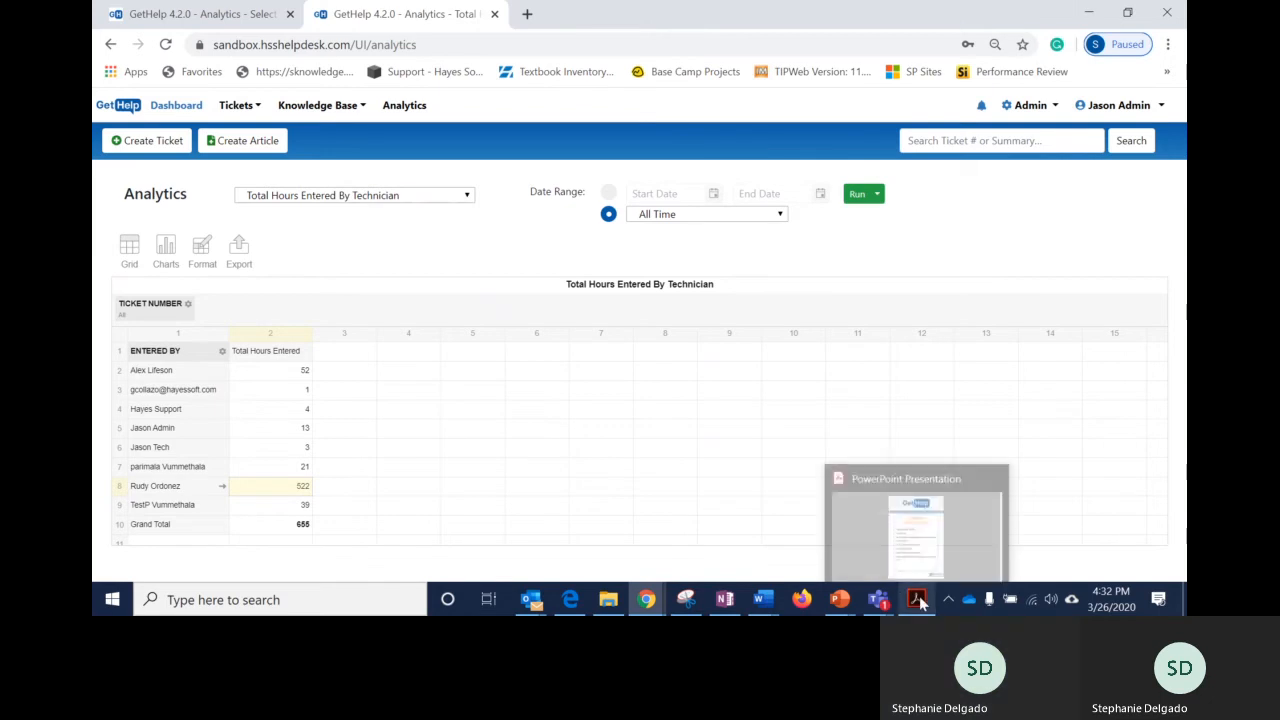
click(925, 557)
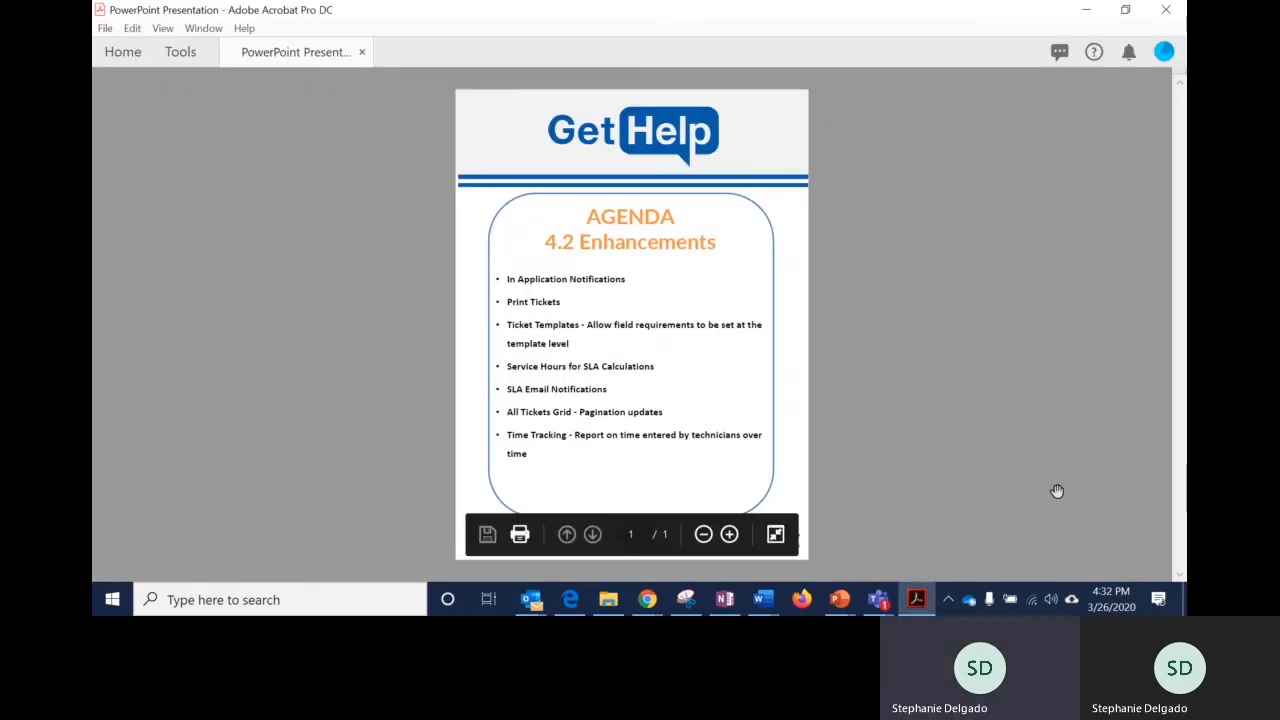
key(alt+Tab)
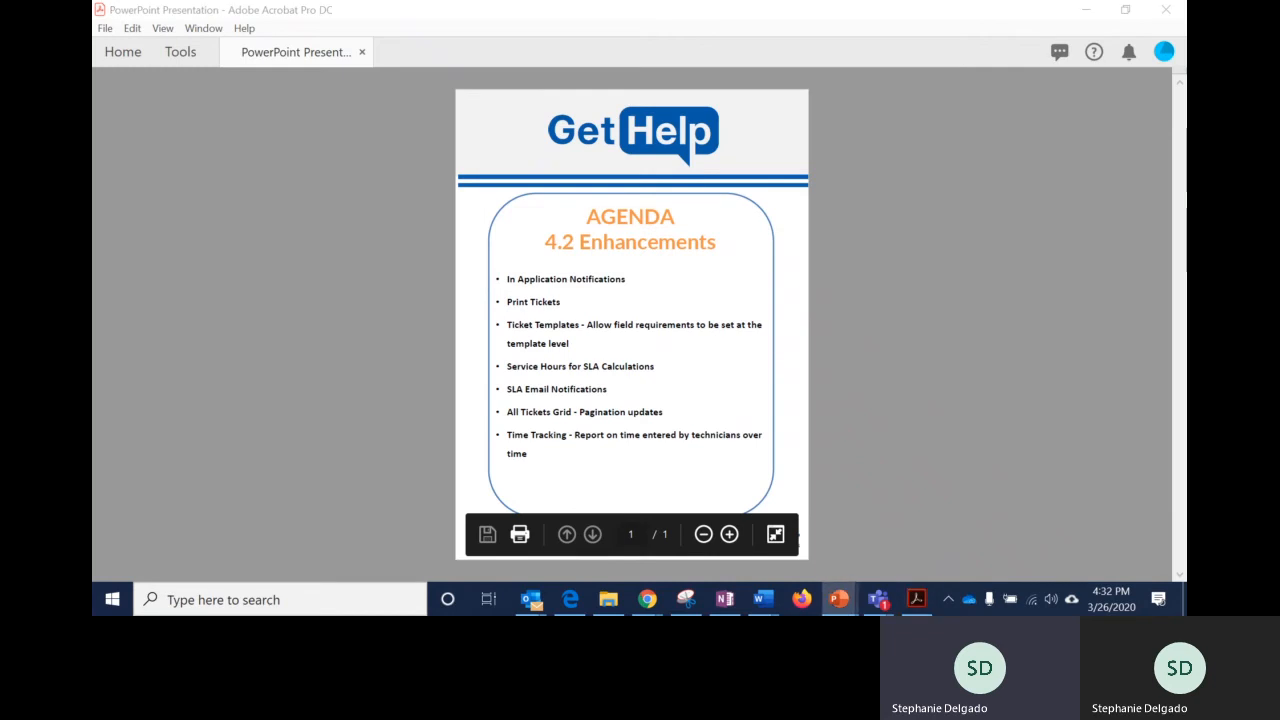